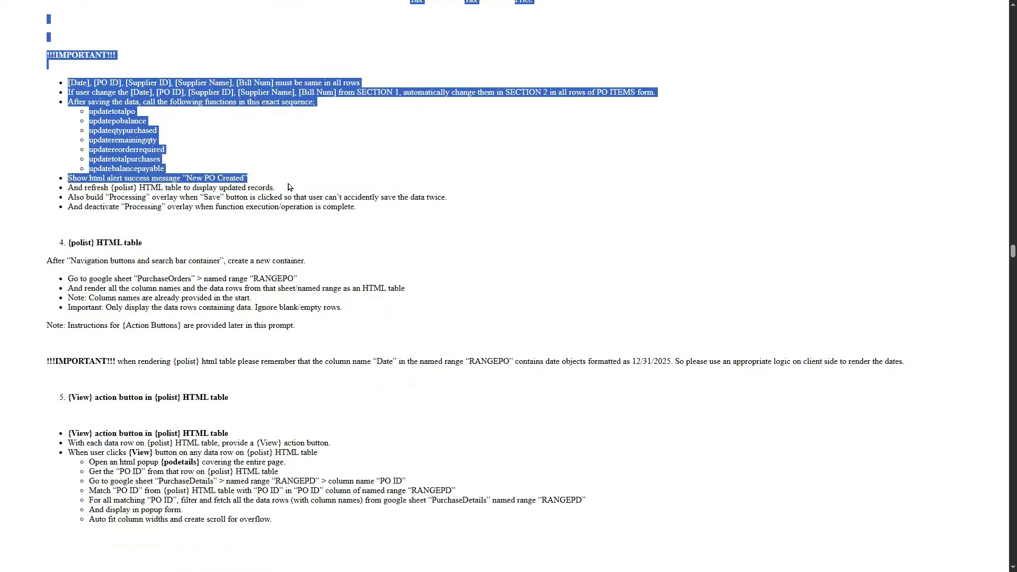
- Copy the complete Purchases module prompt, extending the selection to the Apps Script documentation link just above PROMPT 6
{"action": "scroll", "coordinate": [289, 183], "scroll_direction": "down", "scroll_amount": 3}
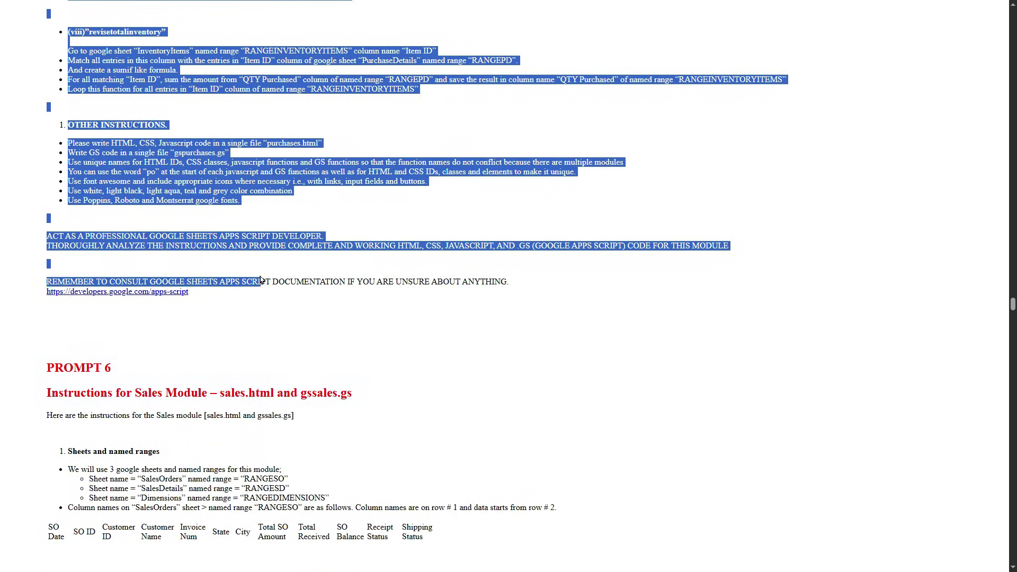
{"action": "right_click", "coordinate": [132, 164]}
{"action": "left_click", "coordinate": [158, 176]}
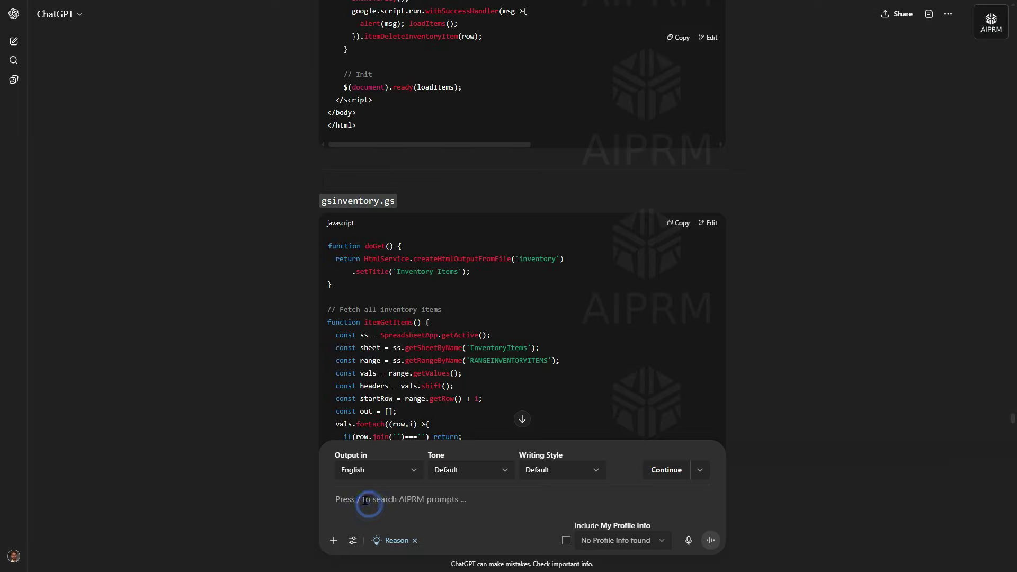
- Paste the Purchases module instructions as plain text into the ChatGPT conversation and submit them with Reason enabled
{"action": "right_click", "coordinate": [366, 501]}
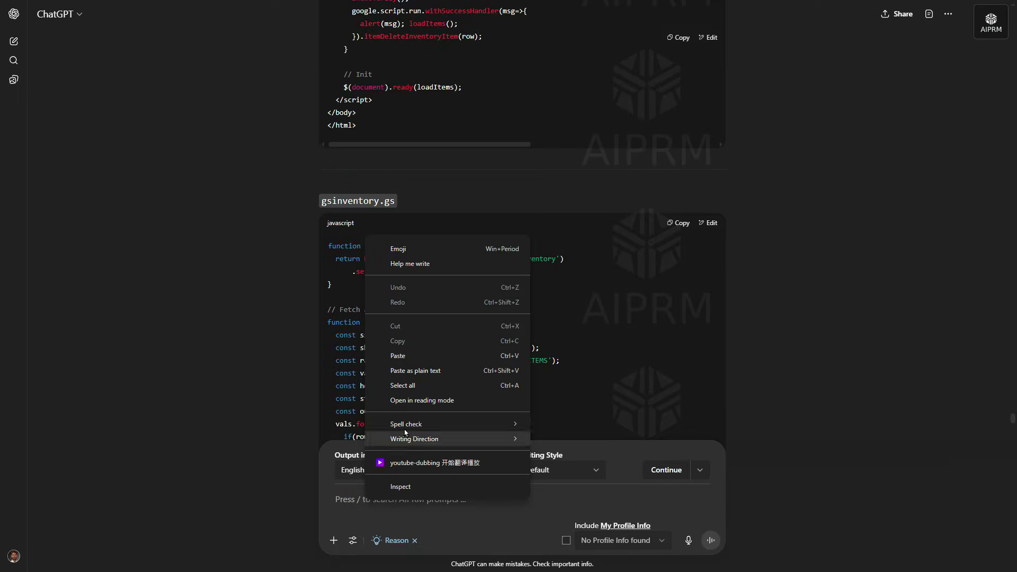
{"action": "left_click", "coordinate": [416, 370]}
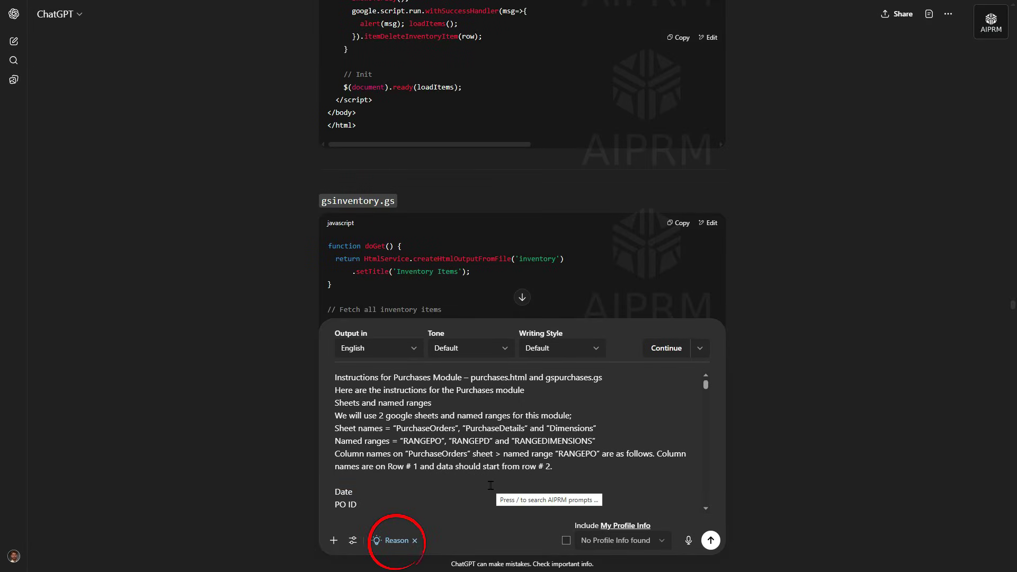
{"action": "left_click", "coordinate": [711, 540]}
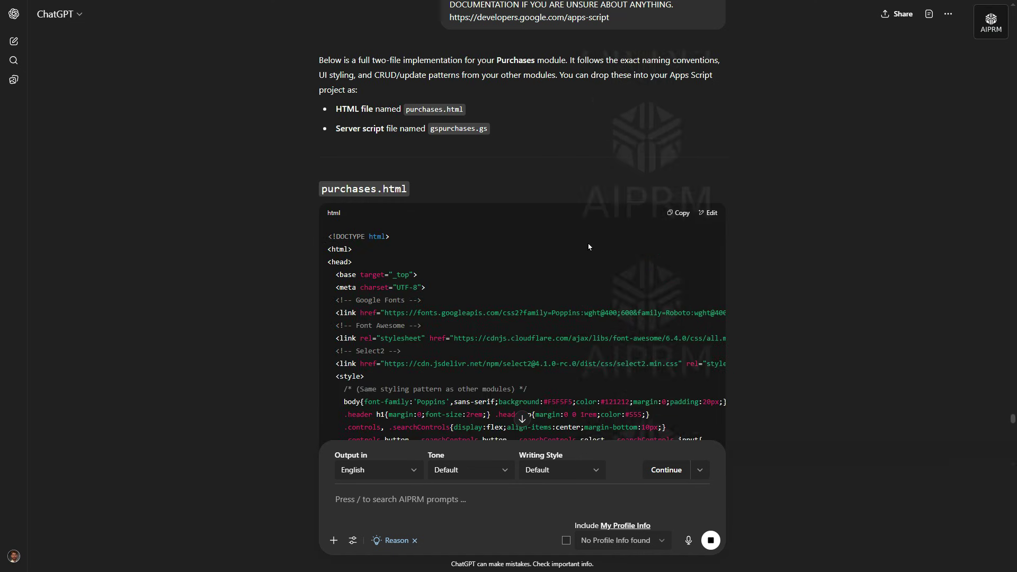
- Review the generated Purchases module answer and copy the complete purchases.html code block
{"action": "scroll", "coordinate": [688, 326], "scroll_direction": "down", "scroll_amount": 15}
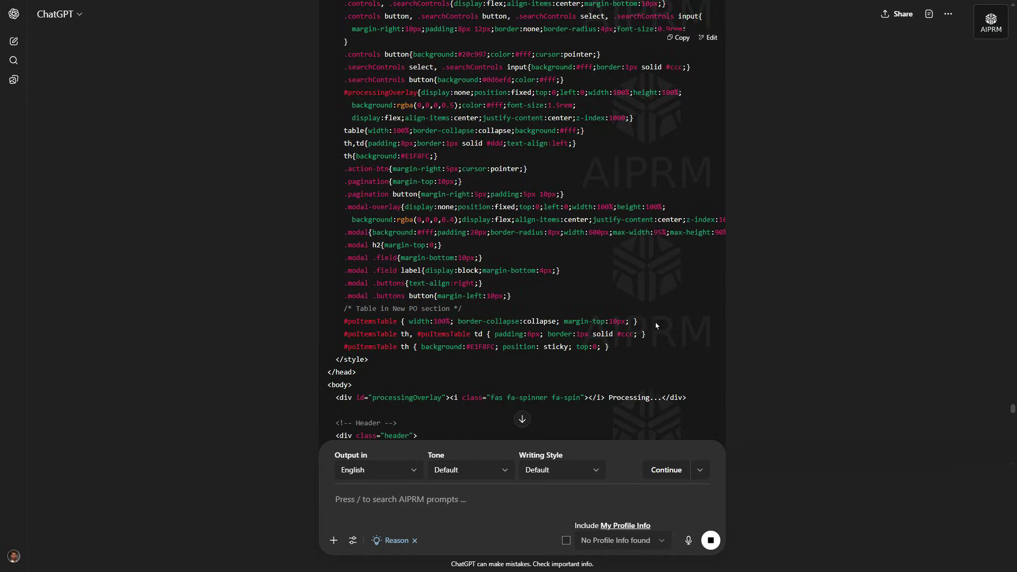
{"action": "scroll", "coordinate": [657, 326], "scroll_direction": "down", "scroll_amount": 10}
{"action": "scroll", "coordinate": [526, 418], "scroll_direction": "up", "scroll_amount": 20}
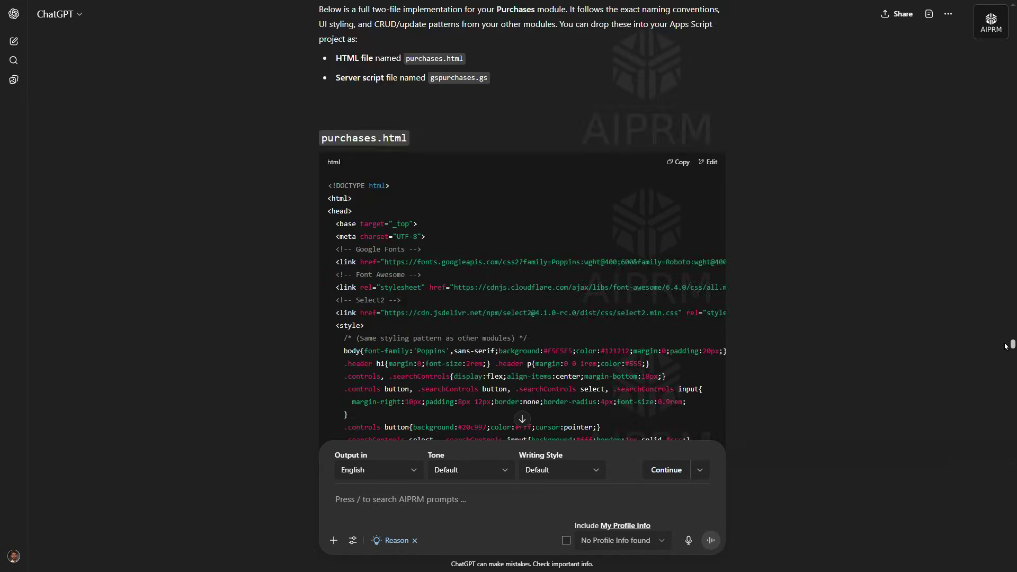
{"action": "scroll", "coordinate": [1006, 347], "scroll_direction": "down", "scroll_amount": 5}
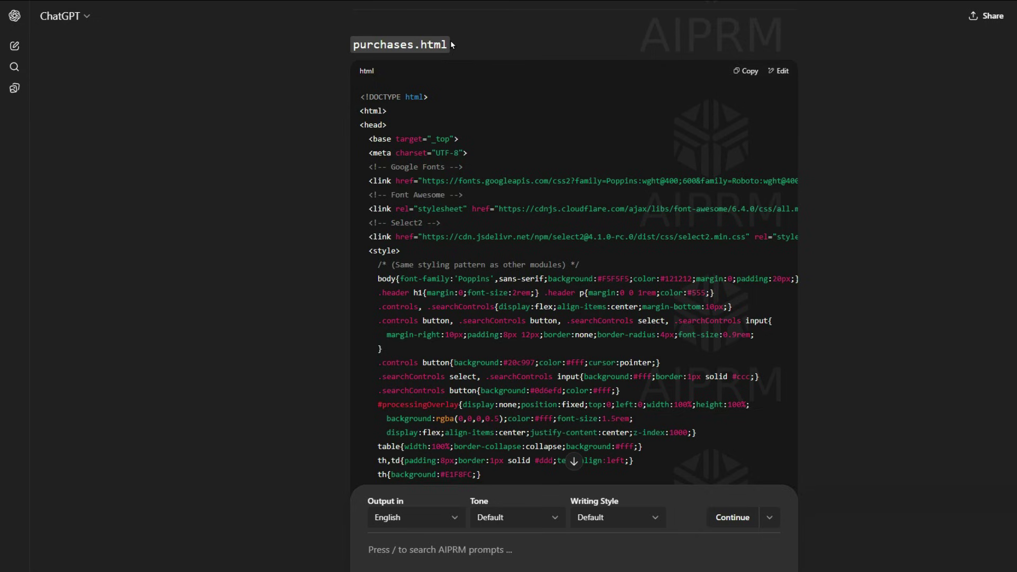
{"action": "left_click_drag", "start_coordinate": [451, 45], "coordinate": [353, 45]}
{"action": "left_click", "coordinate": [561, 103]}
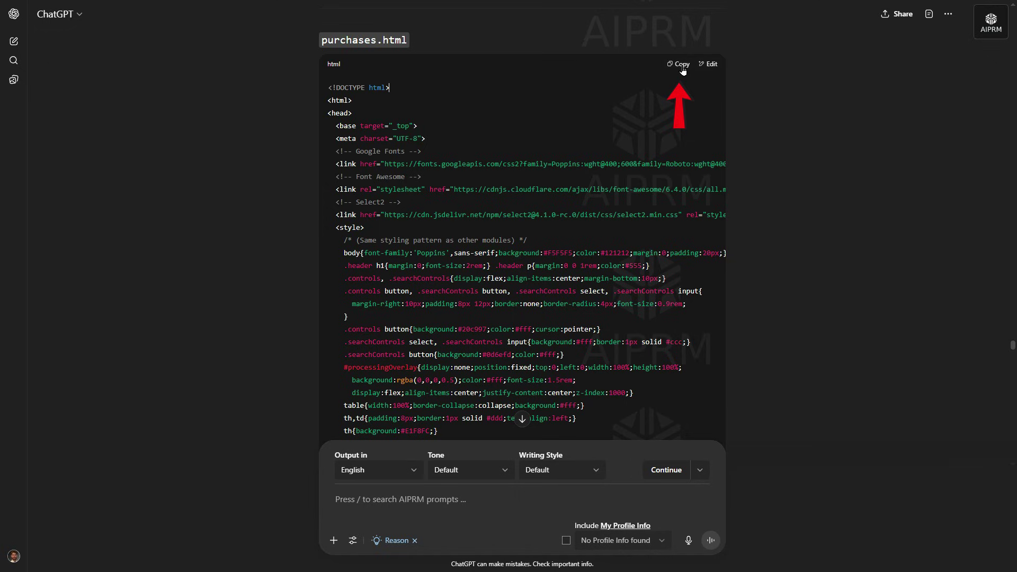
{"action": "left_click", "coordinate": [683, 70]}
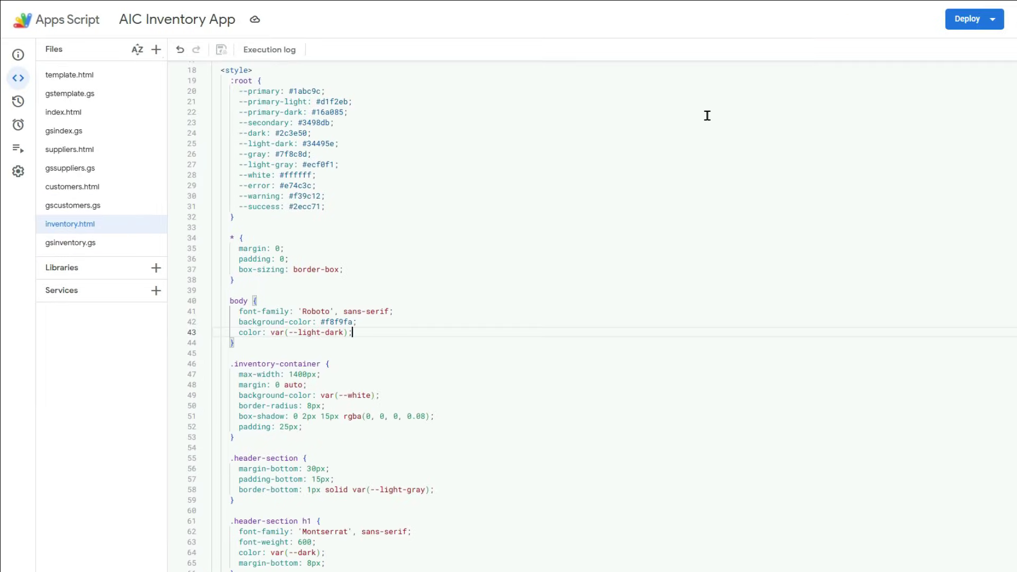
- Switch to the AIC Inventory App project in Apps Script and add an HTML file named purchases
{"action": "left_click", "coordinate": [156, 53]}
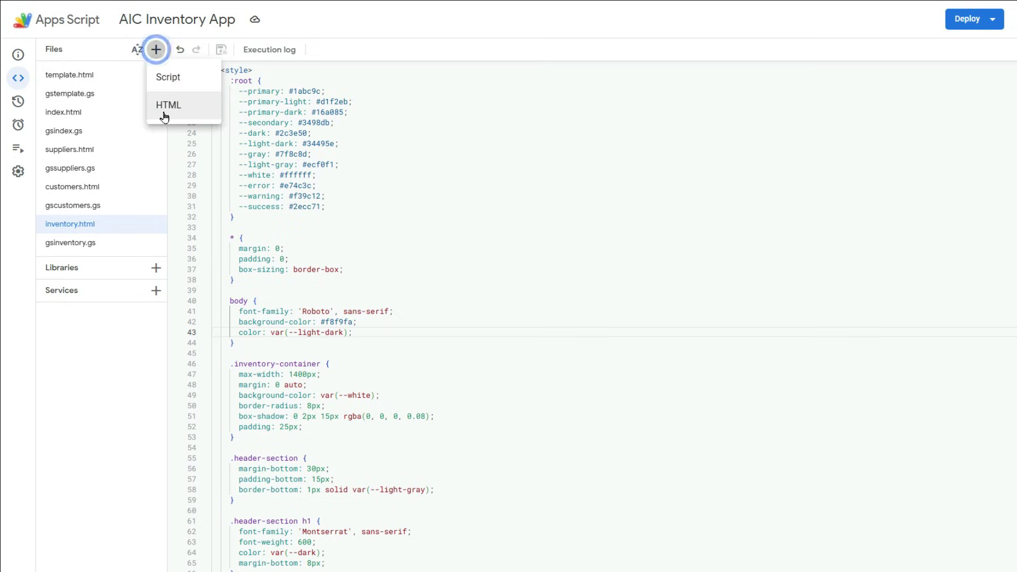
{"action": "left_click", "coordinate": [167, 106]}
{"action": "type", "text": "purchases"}
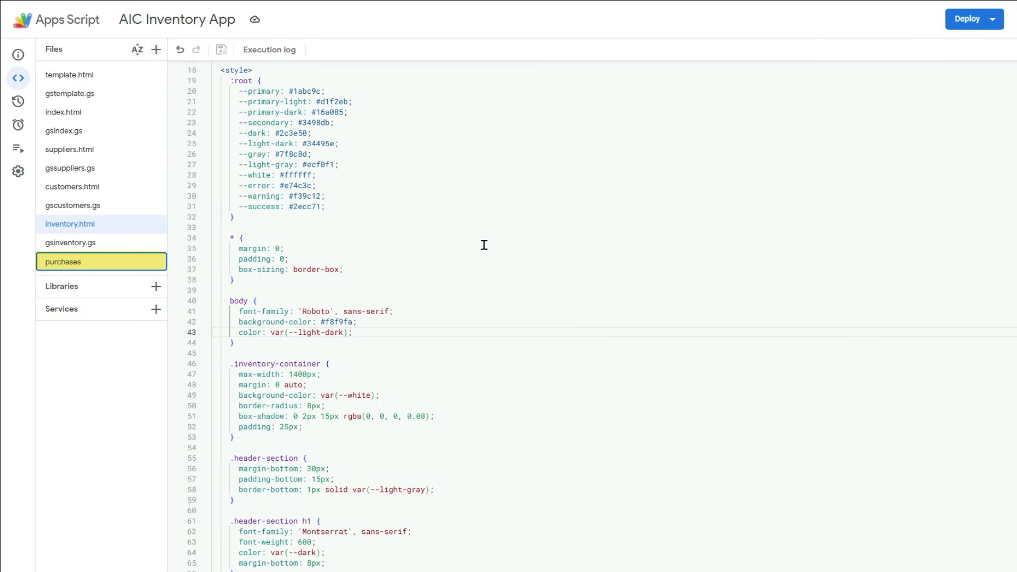
{"action": "key", "text": "Return"}
- Replace all the default markup in purchases.html with the copied HTML code
{"action": "key", "text": "ctrl+a"}
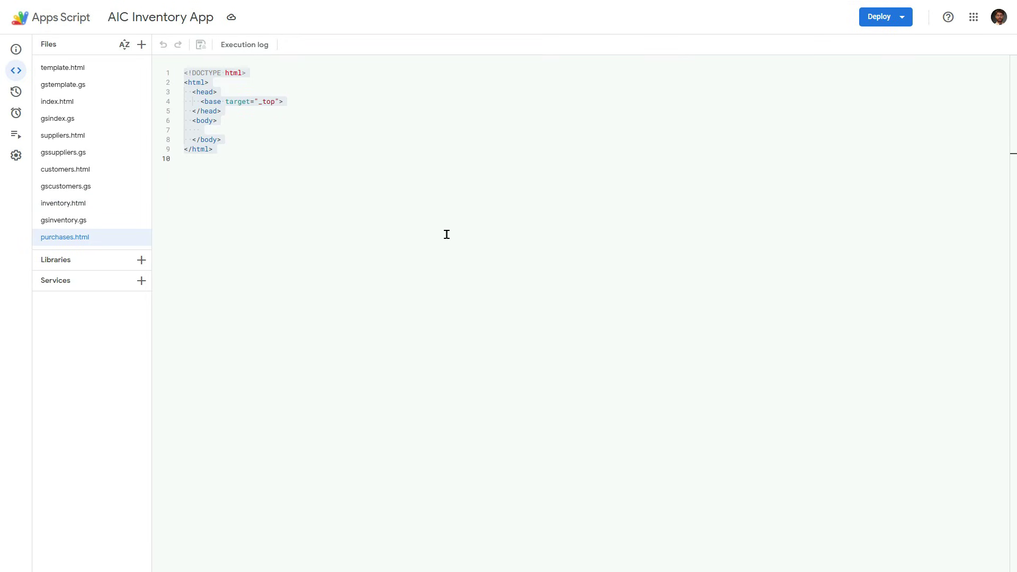
{"action": "right_click", "coordinate": [492, 258]}
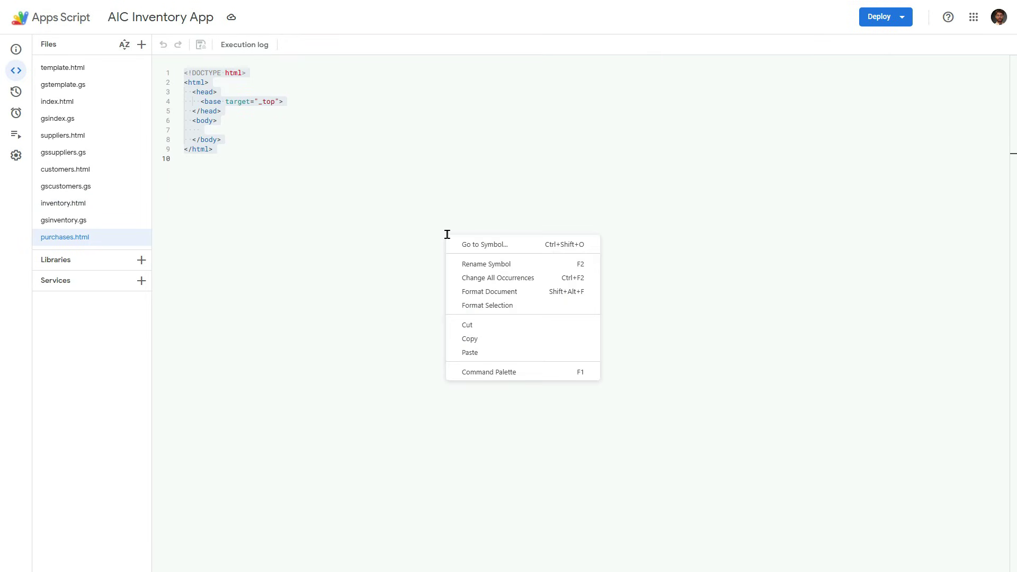
{"action": "left_click", "coordinate": [481, 349]}
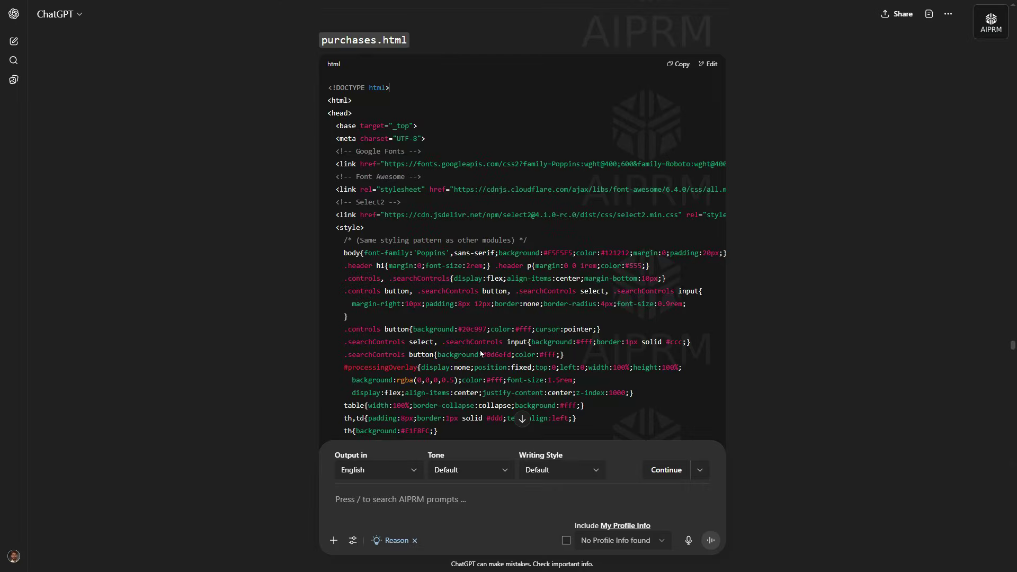
- Return to the ChatGPT answer and copy the complete gspurchases.gs code block
{"action": "scroll", "coordinate": [650, 219], "scroll_direction": "down", "scroll_amount": 20}
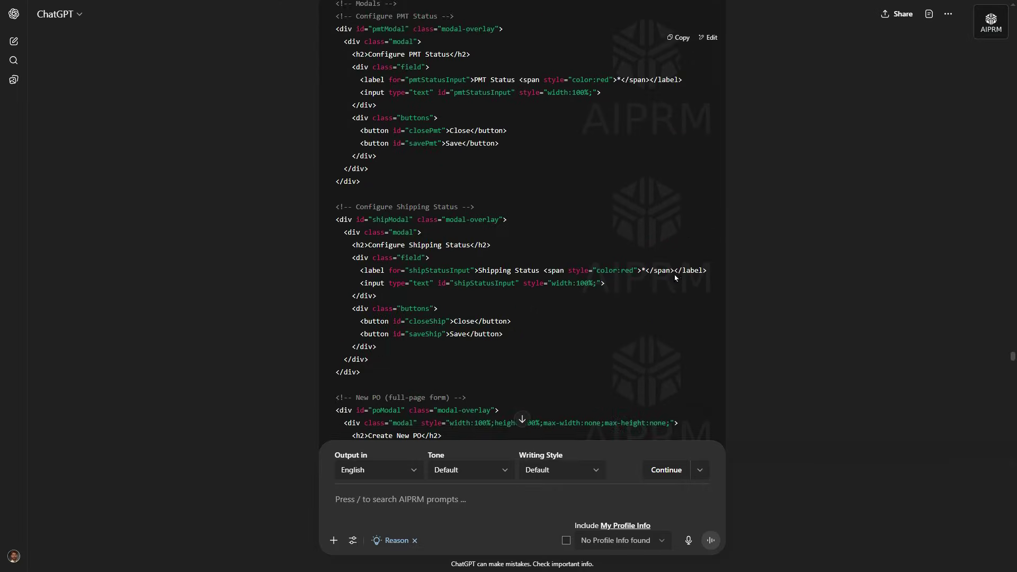
{"action": "scroll", "coordinate": [667, 275], "scroll_direction": "down", "scroll_amount": 20}
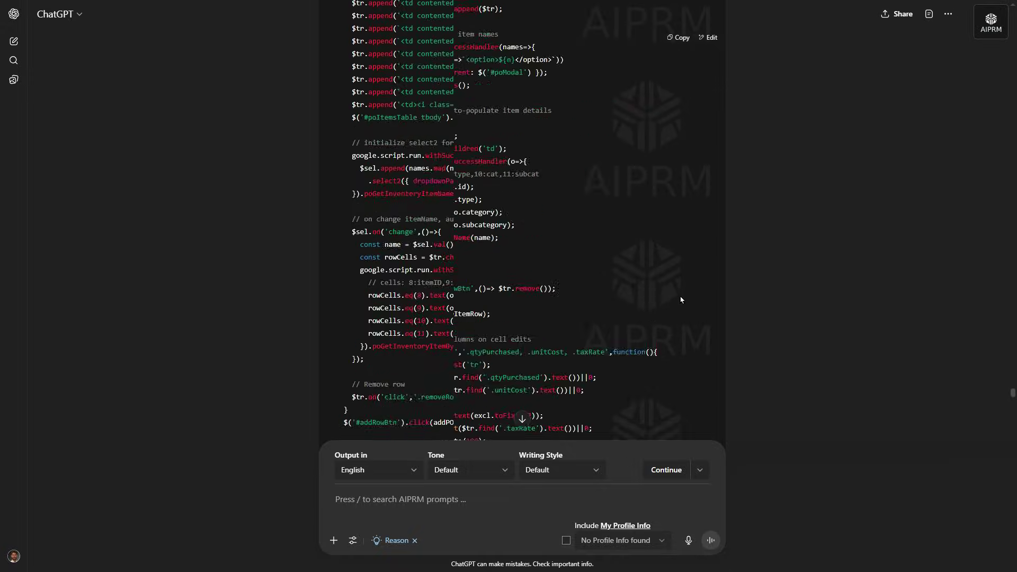
{"action": "scroll", "coordinate": [680, 300], "scroll_direction": "up", "scroll_amount": 6}
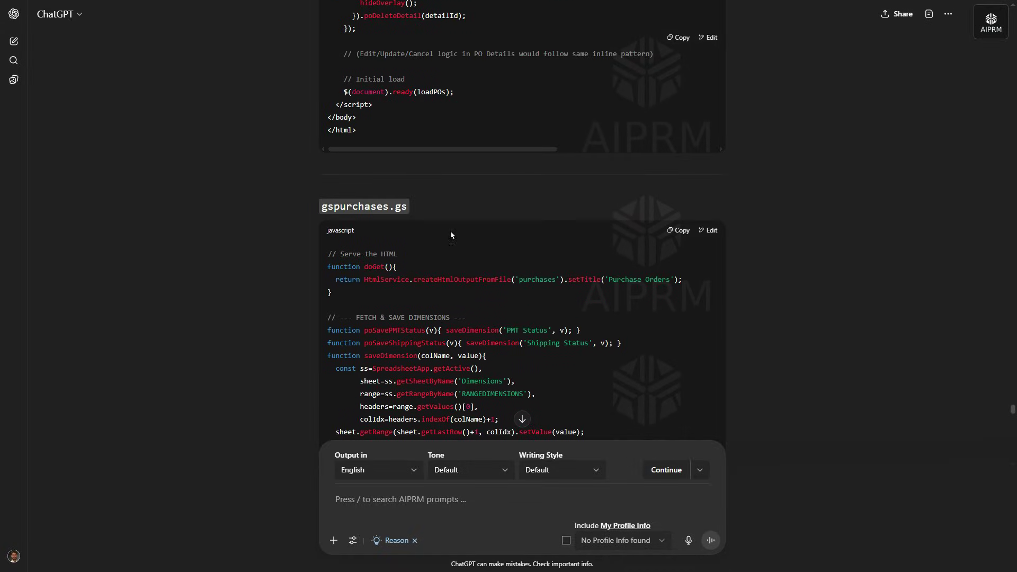
{"action": "left_click_drag", "start_coordinate": [408, 209], "coordinate": [303, 202]}
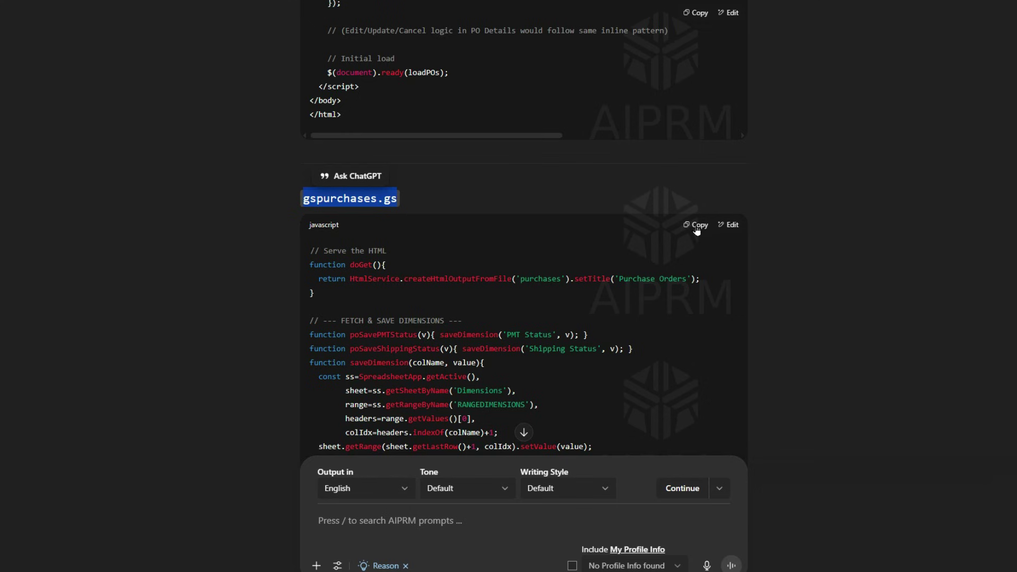
{"action": "left_click", "coordinate": [697, 225]}
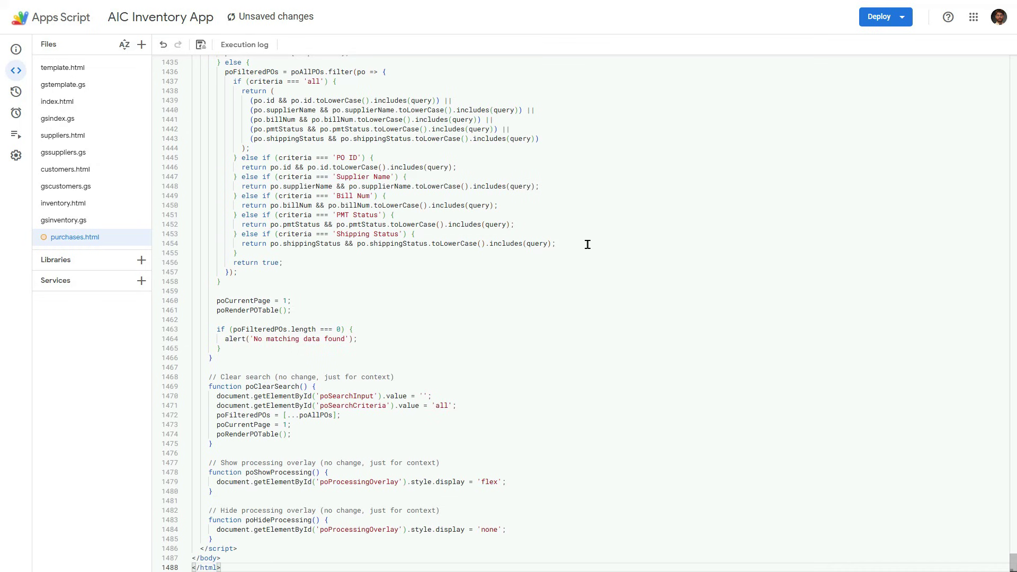
- Switch back to the Apps Script project and add a script file named gspurchases
{"action": "left_click", "coordinate": [141, 44]}
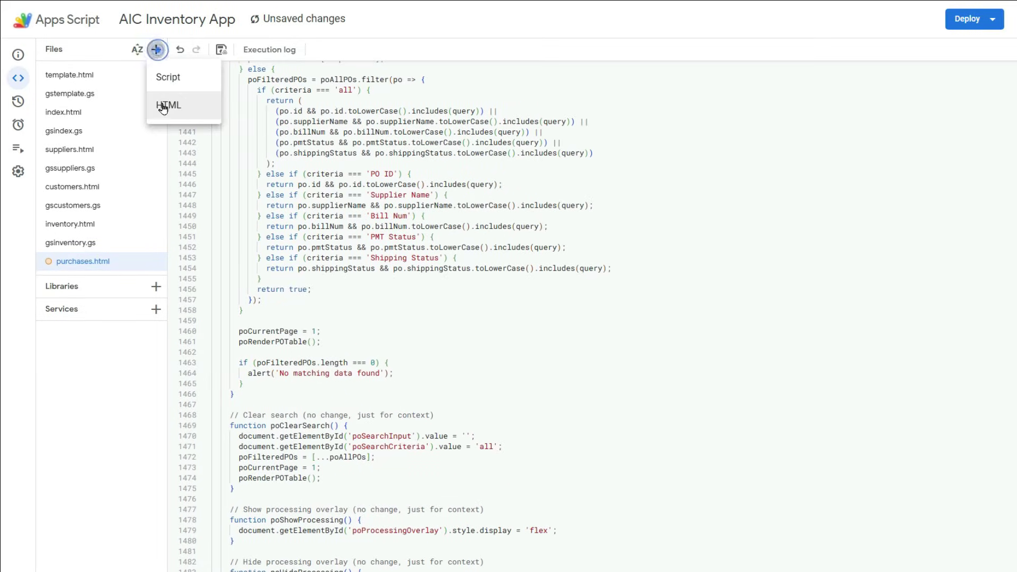
{"action": "left_click", "coordinate": [173, 79]}
{"action": "type", "text": "gspurcheses"}
{"action": "key", "text": "Return"}
- Replace the default function in gspurchases.gs with the copied server code and save the project
{"action": "key", "text": "ctrl+a"}
{"action": "right_click", "coordinate": [213, 93]}
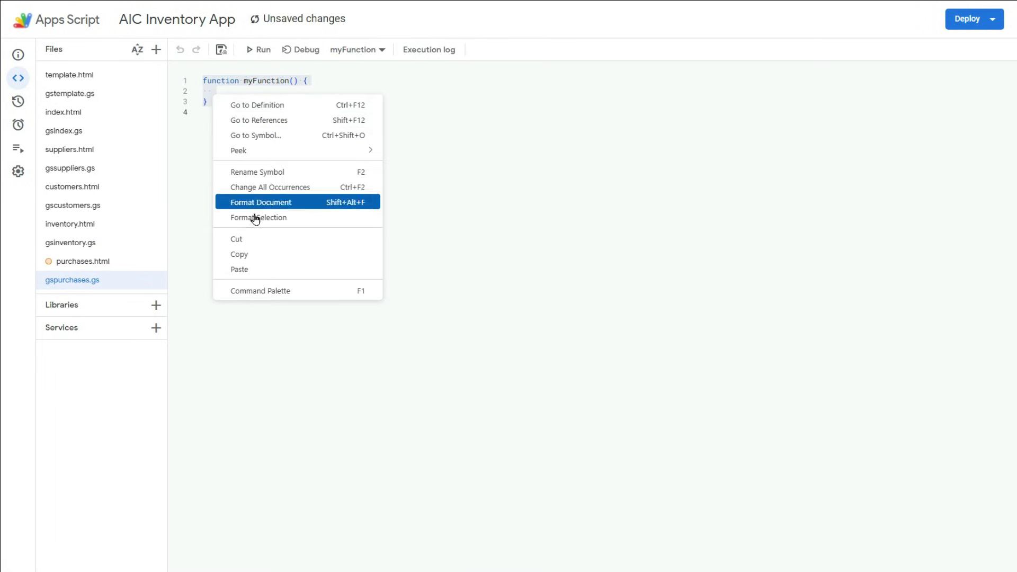
{"action": "left_click", "coordinate": [255, 271]}
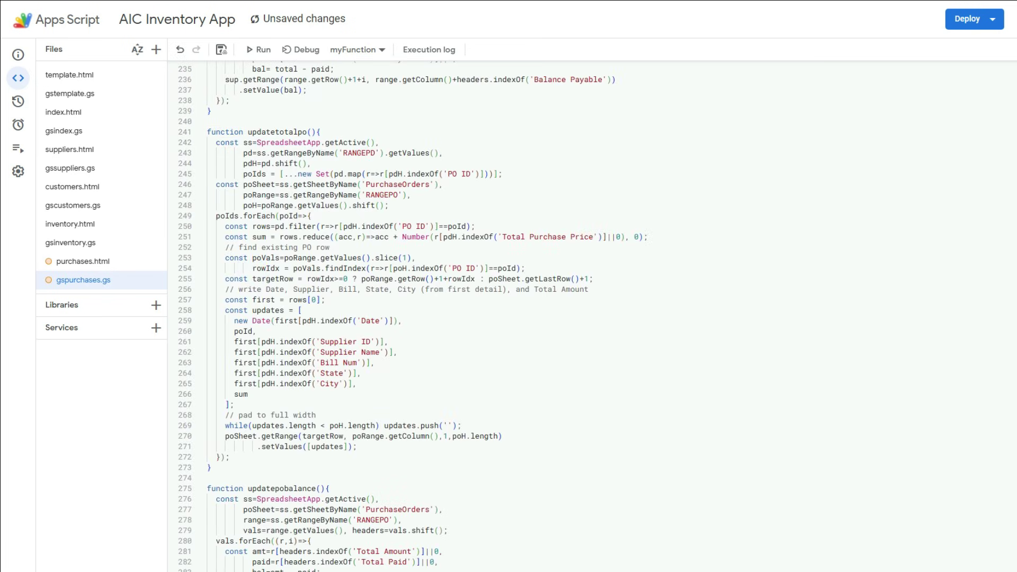
{"action": "left_click", "coordinate": [221, 49]}
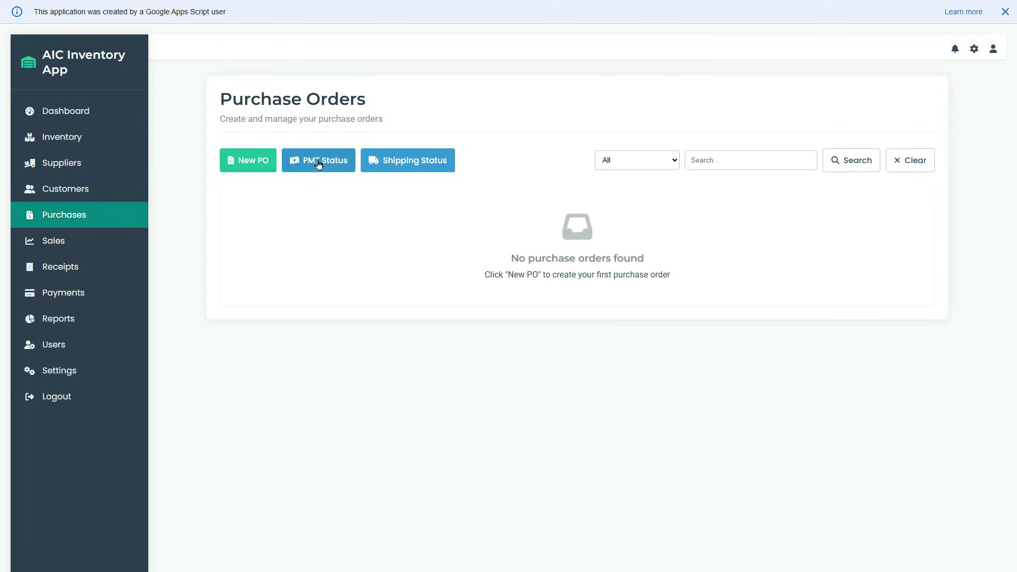
- Start a new purchase order in the deployed inventory app, generate its PO ID and set the PO date to 2025-07-31
{"action": "left_click", "coordinate": [249, 159]}
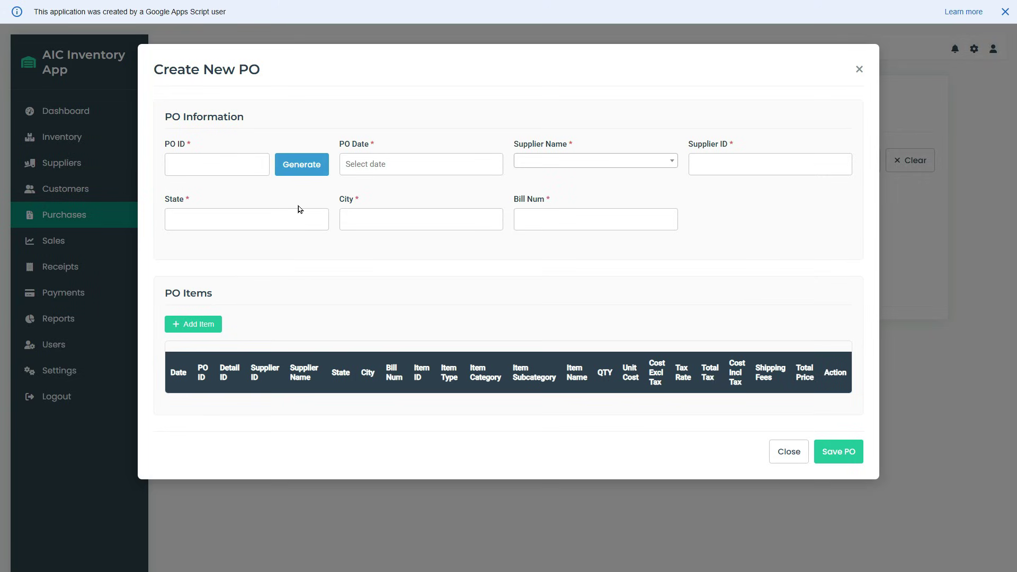
{"action": "left_click", "coordinate": [310, 165]}
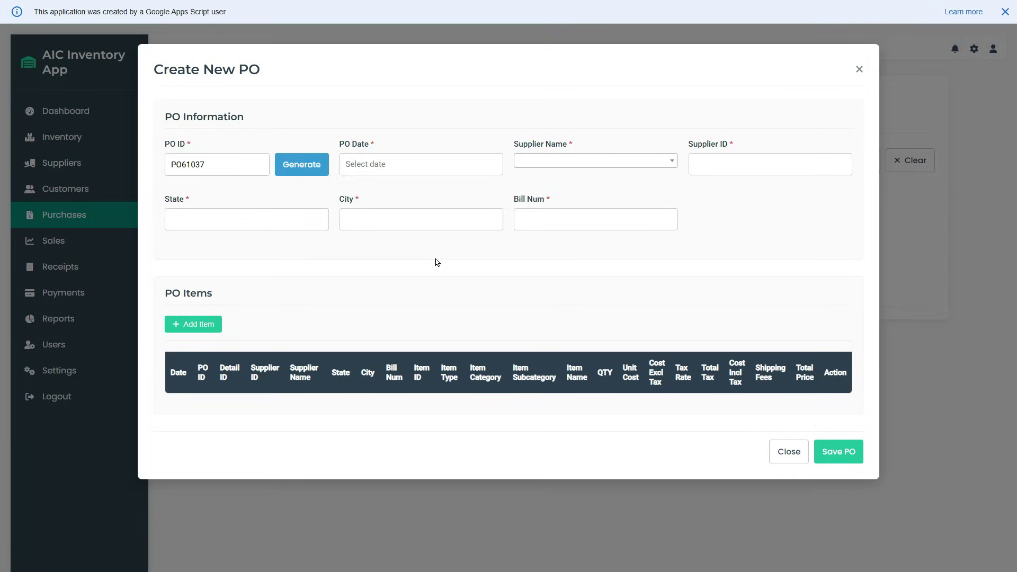
{"action": "left_click", "coordinate": [440, 164]}
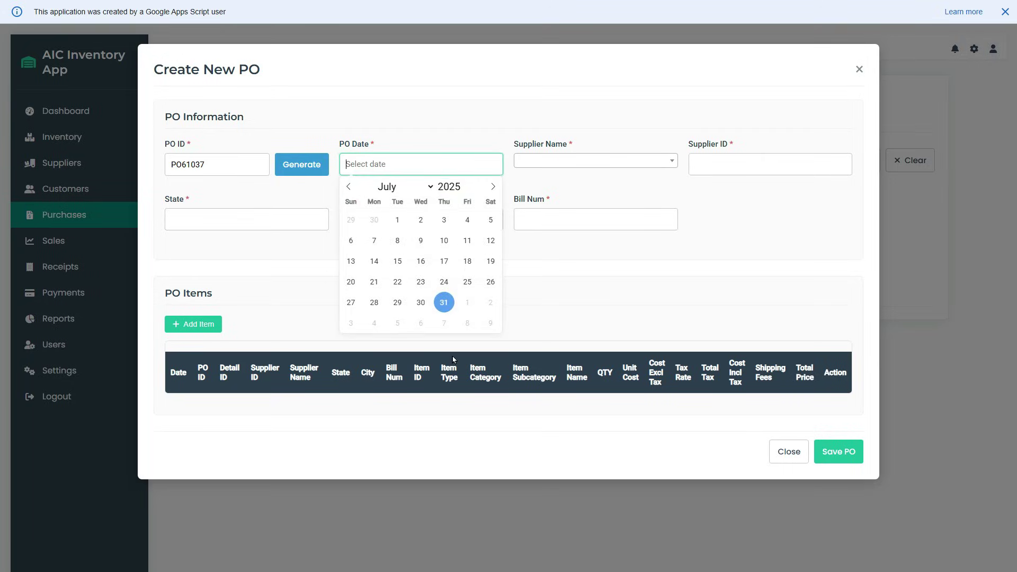
{"action": "left_click", "coordinate": [444, 301]}
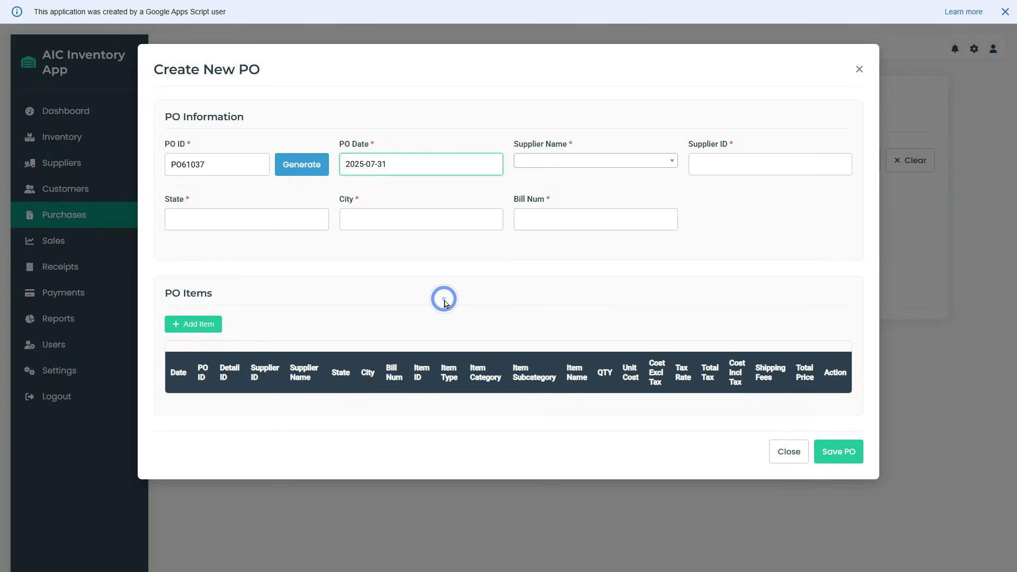
- Choose Suncoast CPU Solutions as the supplier and enter Test001 as the bill number
{"action": "left_click", "coordinate": [648, 160]}
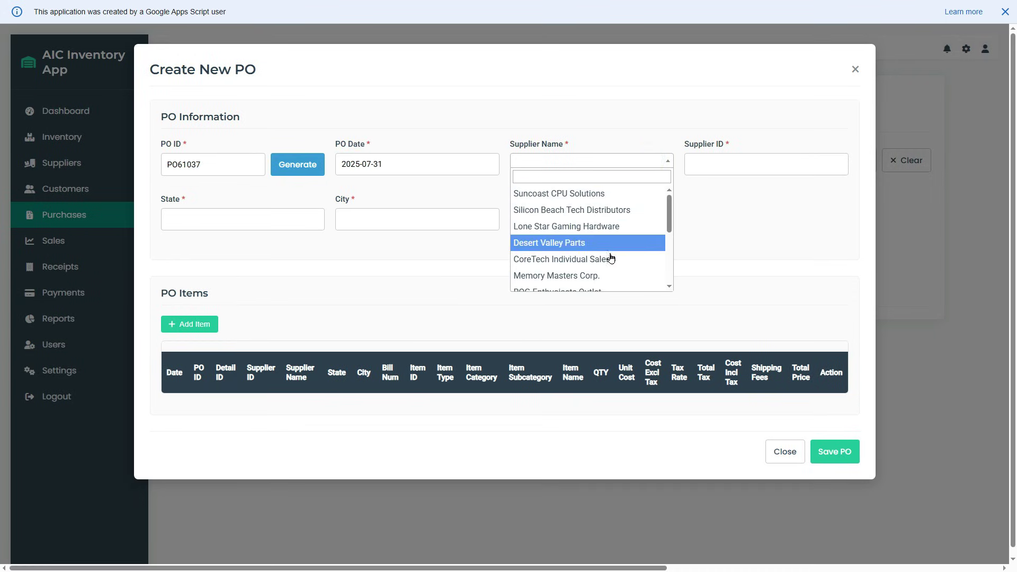
{"action": "left_click", "coordinate": [578, 200]}
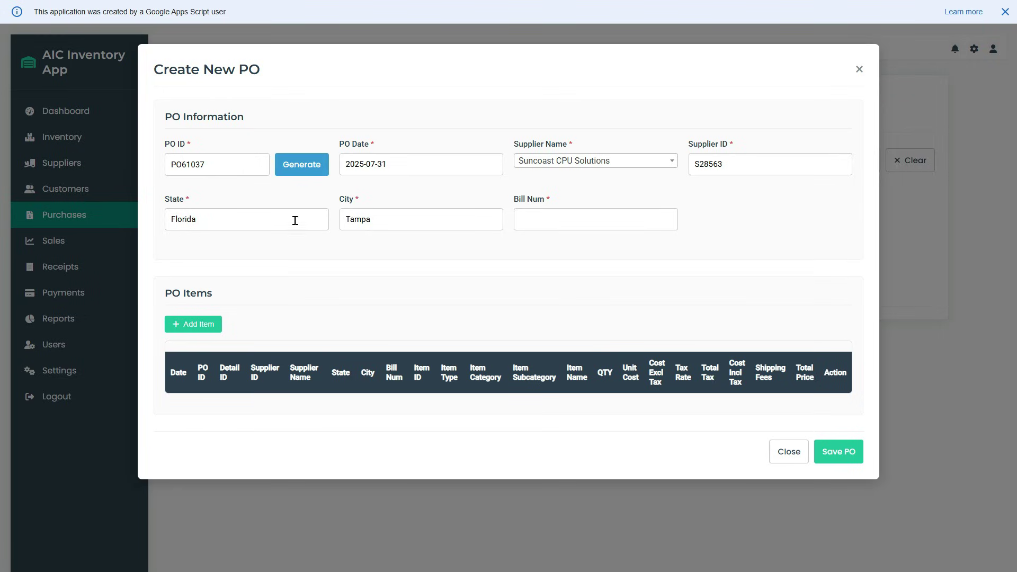
{"action": "left_click", "coordinate": [561, 212]}
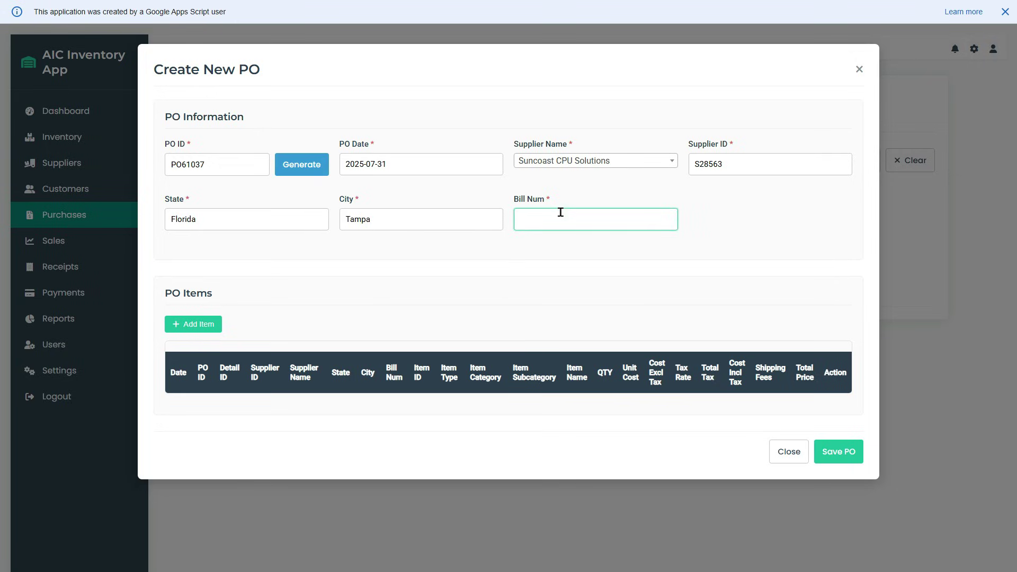
{"action": "type", "text": "Test001"}
{"action": "left_click", "coordinate": [296, 300]}
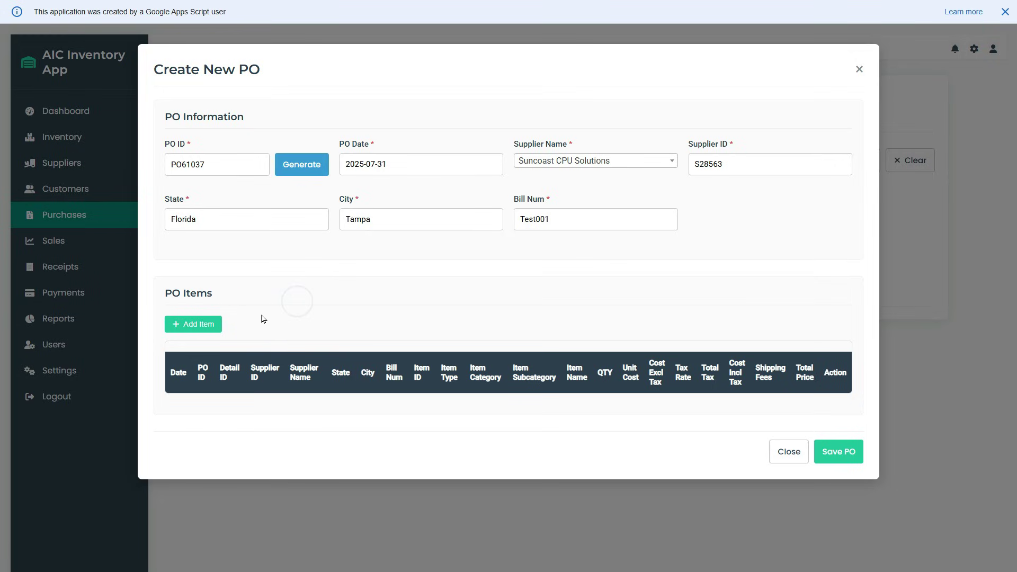
- Add an item line to the purchase order and choose Intel Core i5-8400 | 6 Cores | 4GHz | 9MB Cache
{"action": "left_click", "coordinate": [187, 325]}
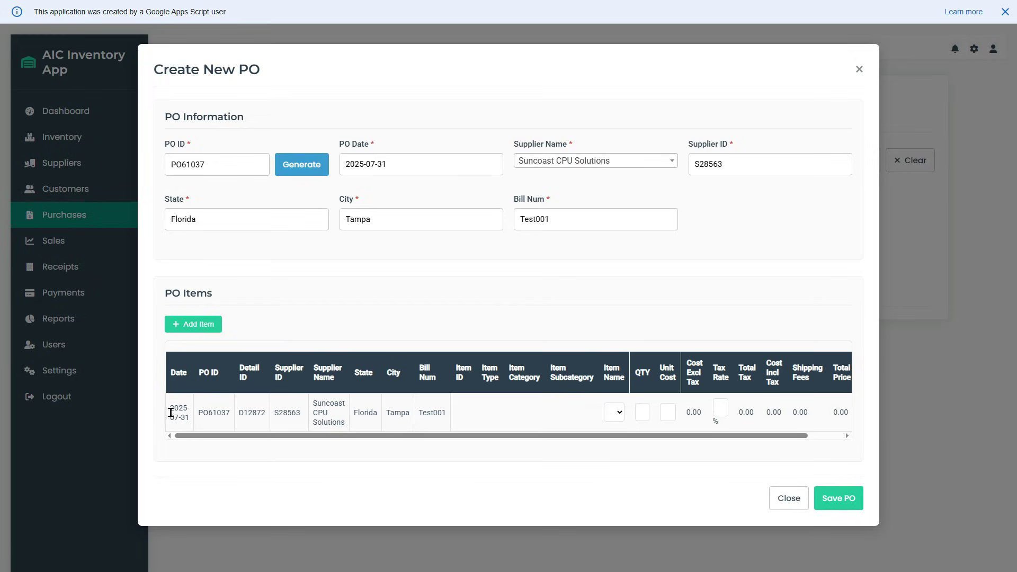
{"action": "left_click_drag", "start_coordinate": [171, 413], "coordinate": [417, 421]}
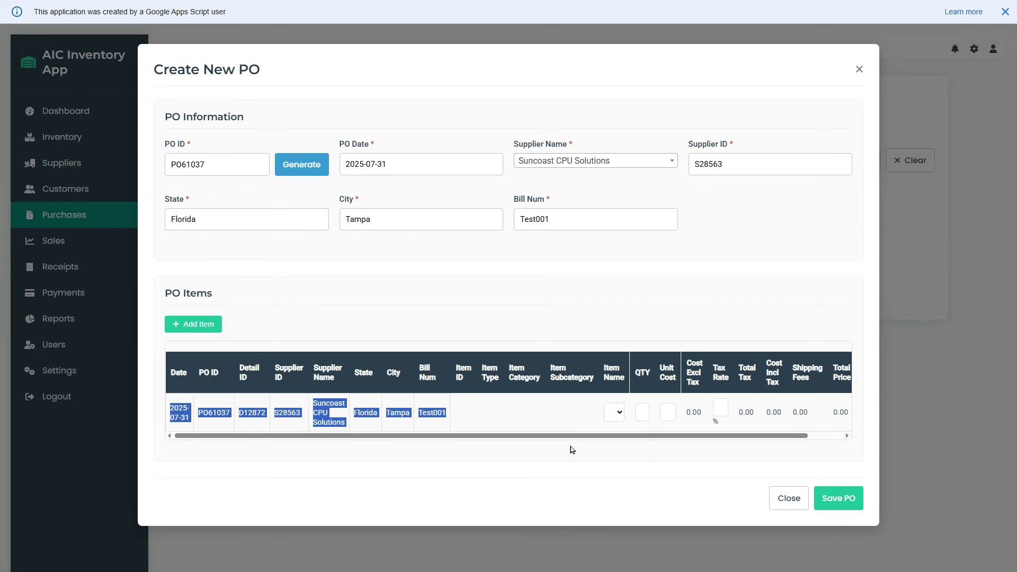
{"action": "left_click", "coordinate": [616, 415]}
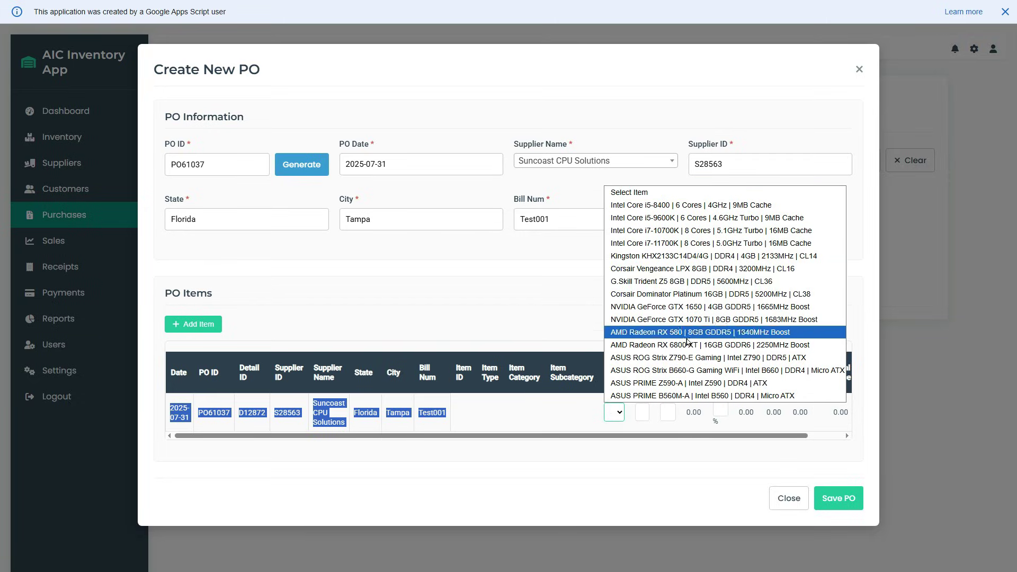
{"action": "left_click", "coordinate": [684, 206]}
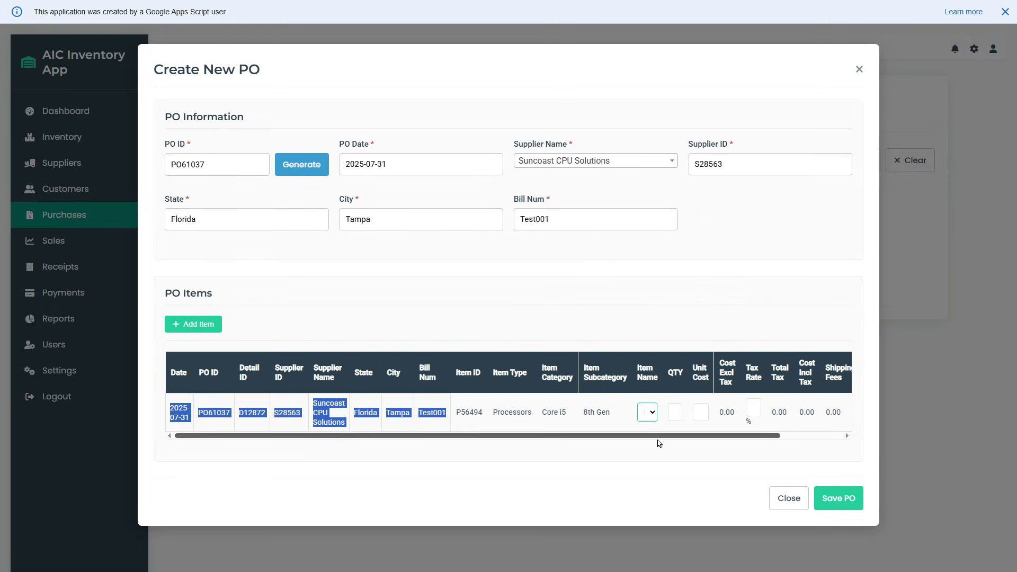
{"action": "left_click_drag", "start_coordinate": [658, 437], "coordinate": [755, 438]}
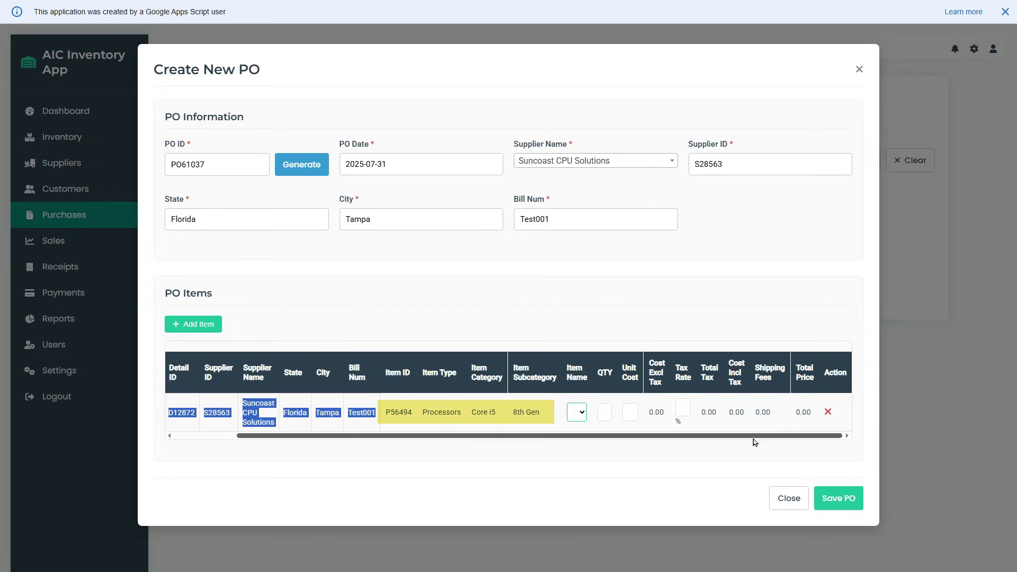
- Fill in the item's quantity and unit cost, set its tax rate to 15%, and add a second item line
{"action": "left_click", "coordinate": [603, 412]}
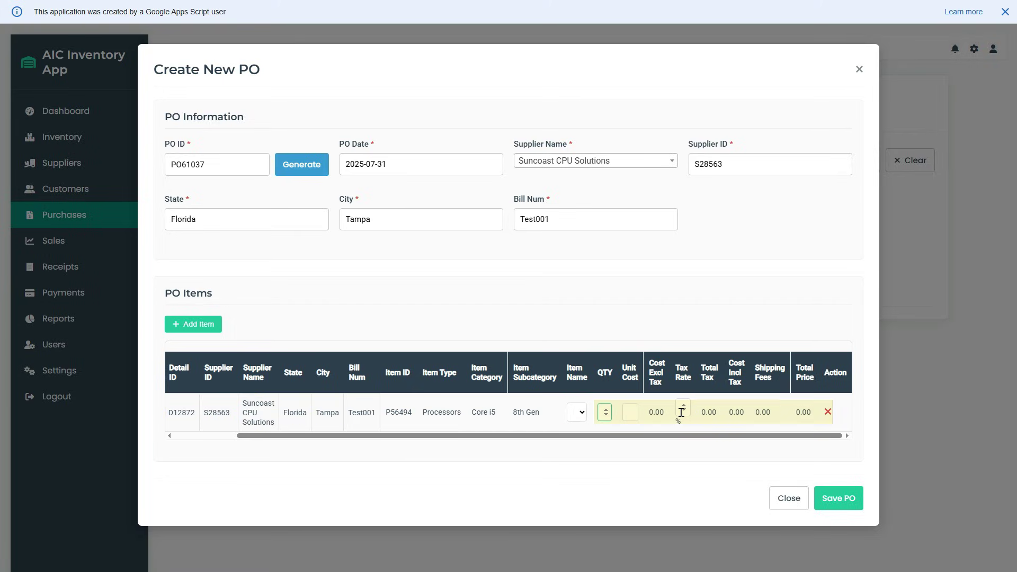
{"action": "key", "text": "Tab"}
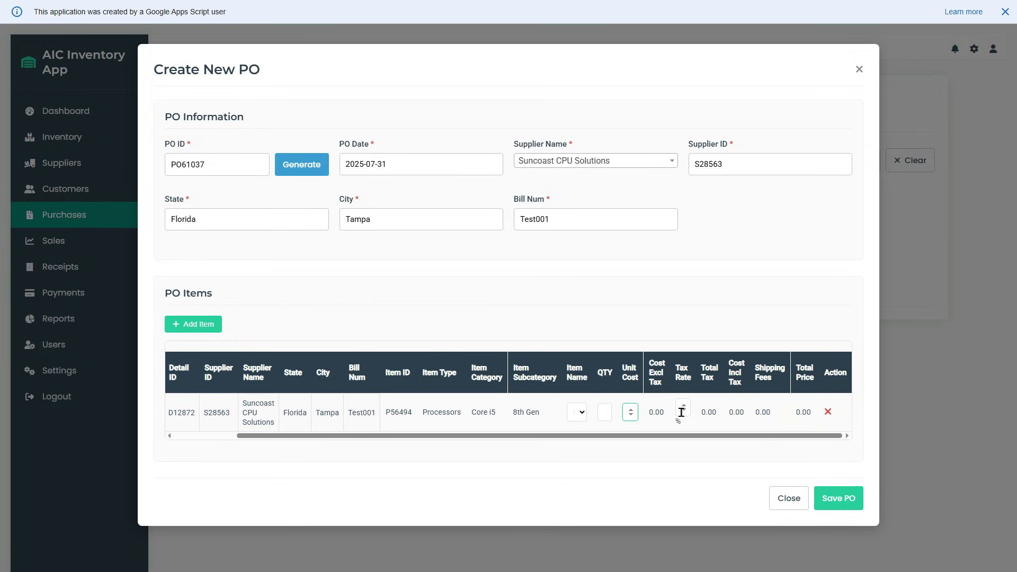
{"action": "type", "text": "5000"}
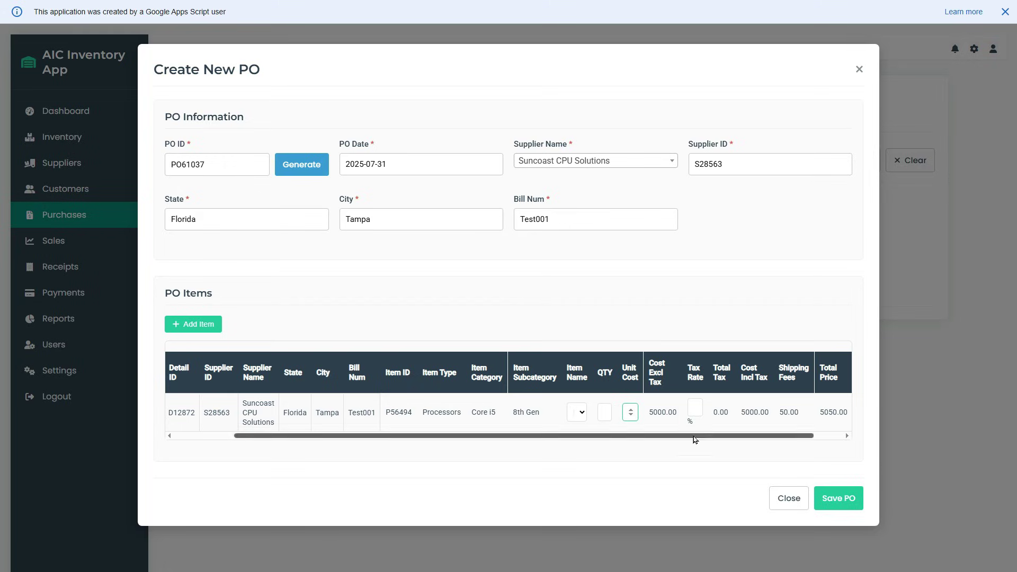
{"action": "left_click", "coordinate": [692, 408]}
{"action": "type", "text": "15"}
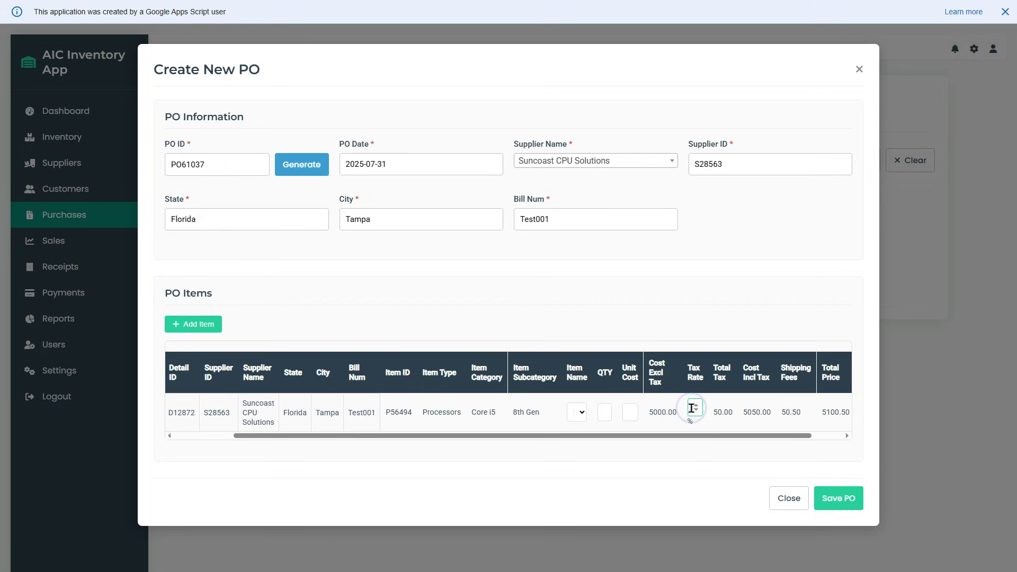
{"action": "key", "text": "Tab"}
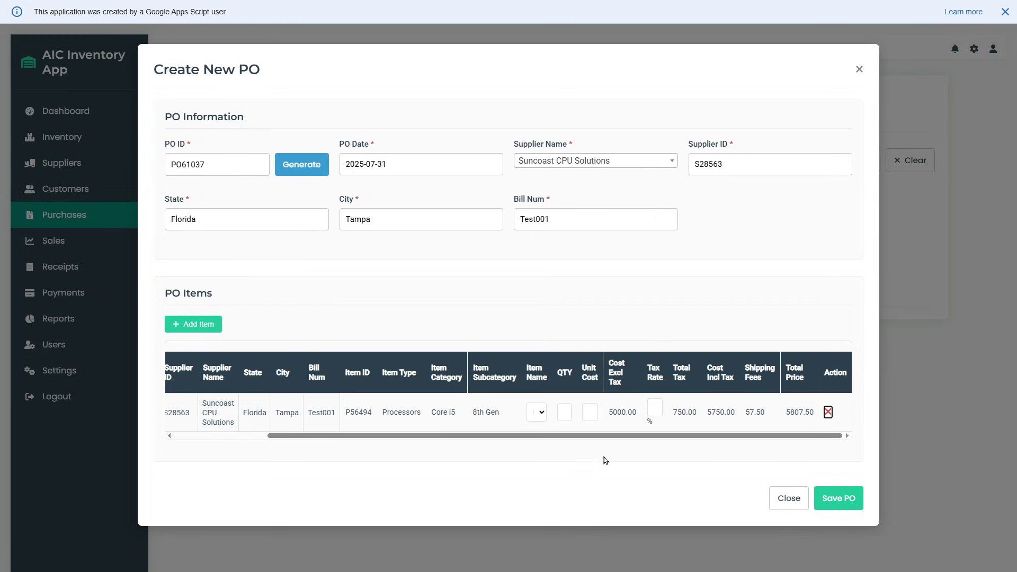
{"action": "left_click_drag", "start_coordinate": [591, 436], "coordinate": [498, 435]}
{"action": "left_click", "coordinate": [196, 327]}
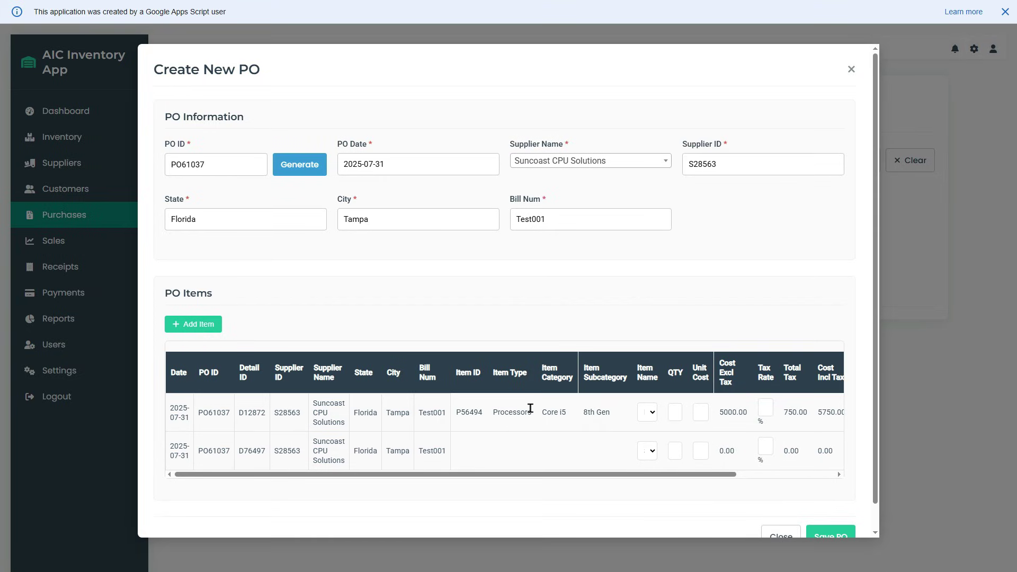
- Switch to ChatGPT and send "(1) Increase space of purchase order form. Column width auto fit" and "(2) Purchase order form should cover the entire page"
{"action": "left_click", "coordinate": [551, 301]}
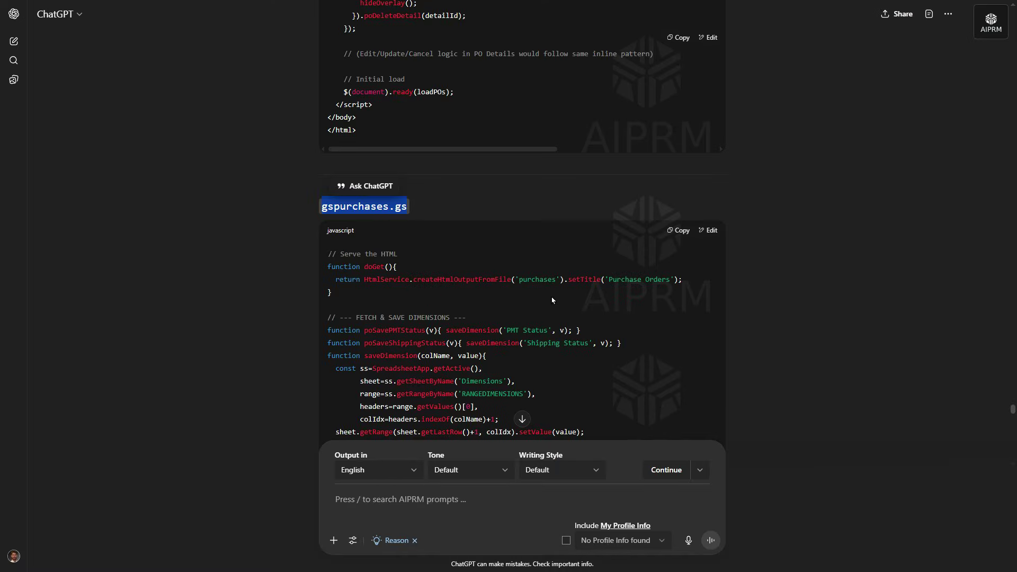
{"action": "left_click", "coordinate": [523, 421]}
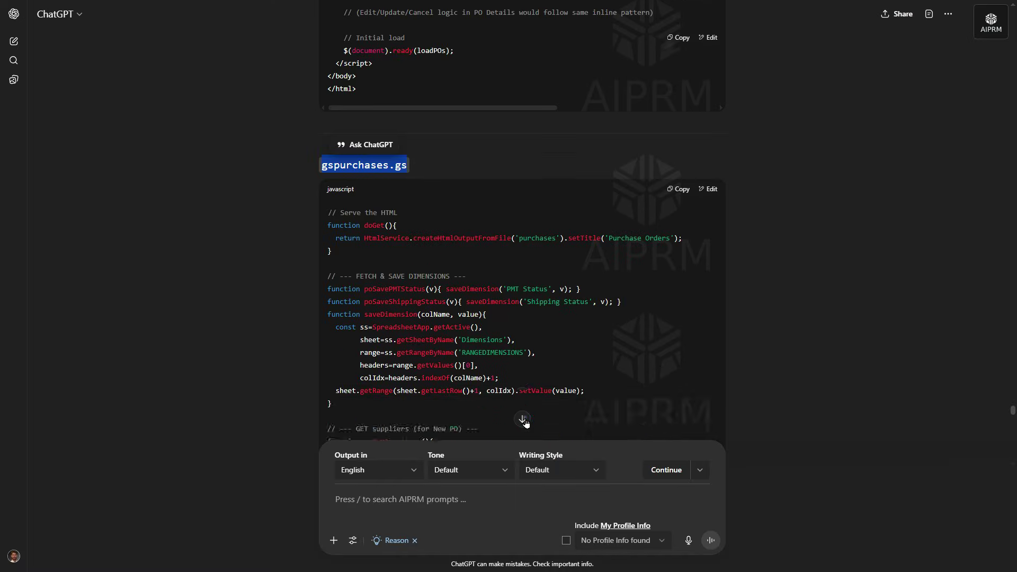
{"action": "left_click", "coordinate": [400, 498]}
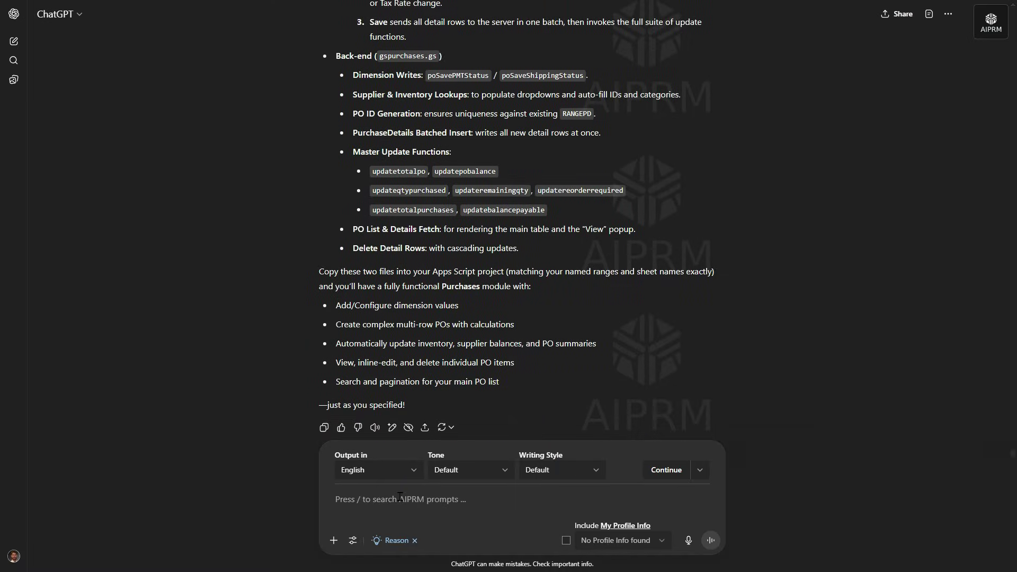
{"action": "type", "text": "(1)"}
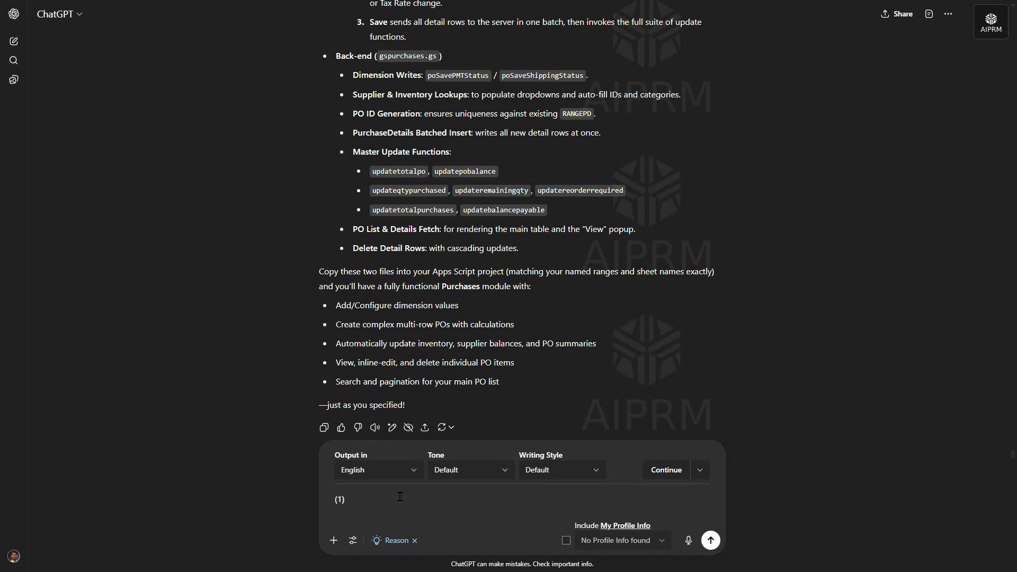
{"action": "type", "text": " Increase space of purchase order form. Column width auto fit"}
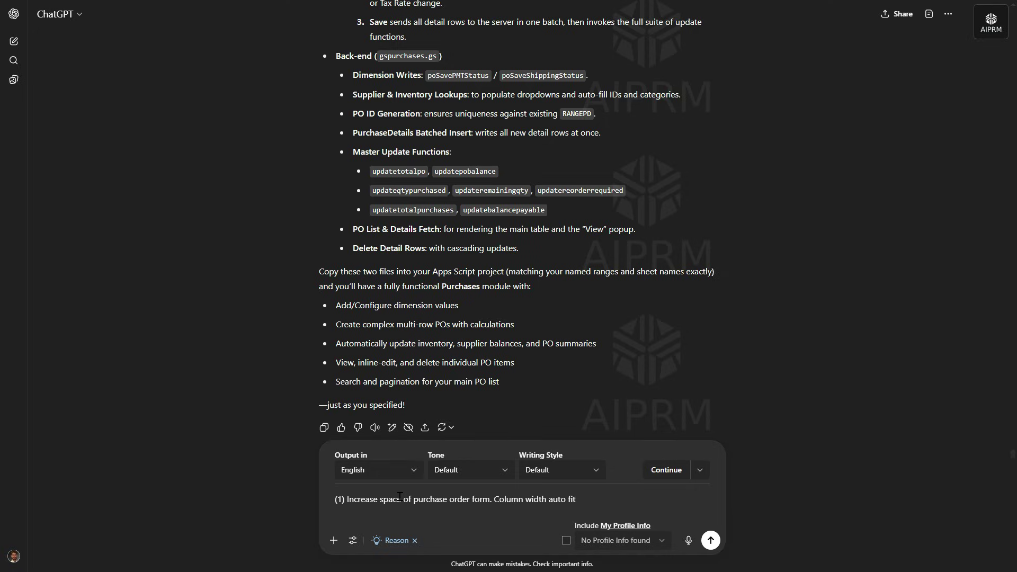
{"action": "key", "text": "shift+Return"}
{"action": "type", "text": "(2)"}
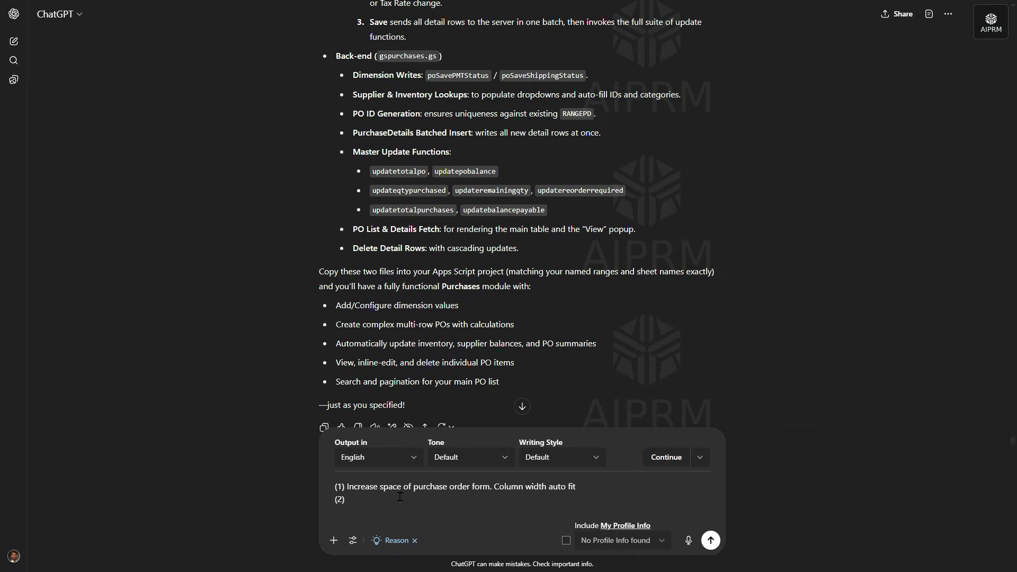
{"action": "type", "text": " Purchase order form should cover the entire page"}
{"action": "key", "text": "Return"}
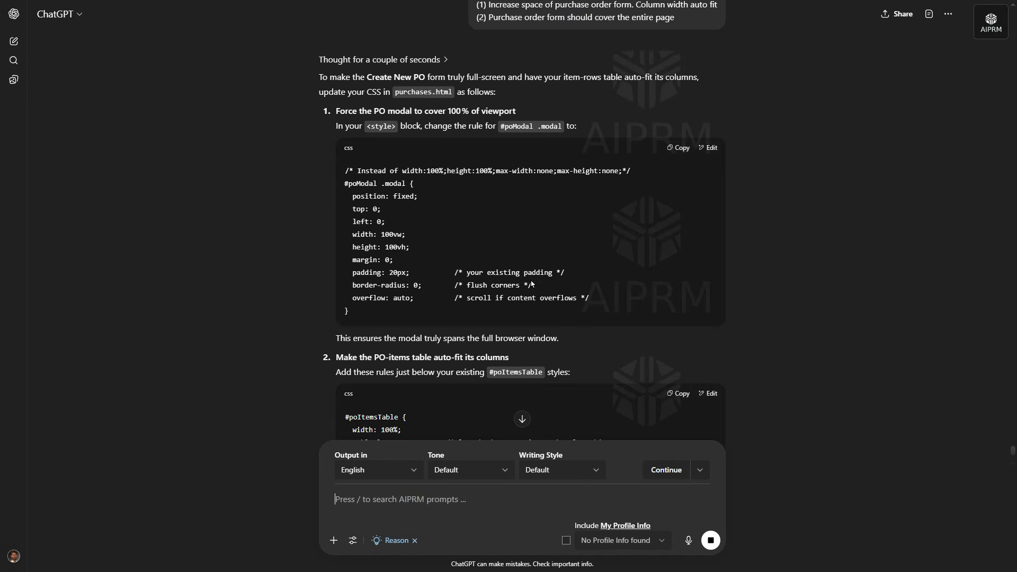
- Switch to the Apps Script project, update the purchases code with the revised version and save the project
{"action": "key", "text": "alt+Tab"}
{"action": "key", "text": "ctrl+v"}
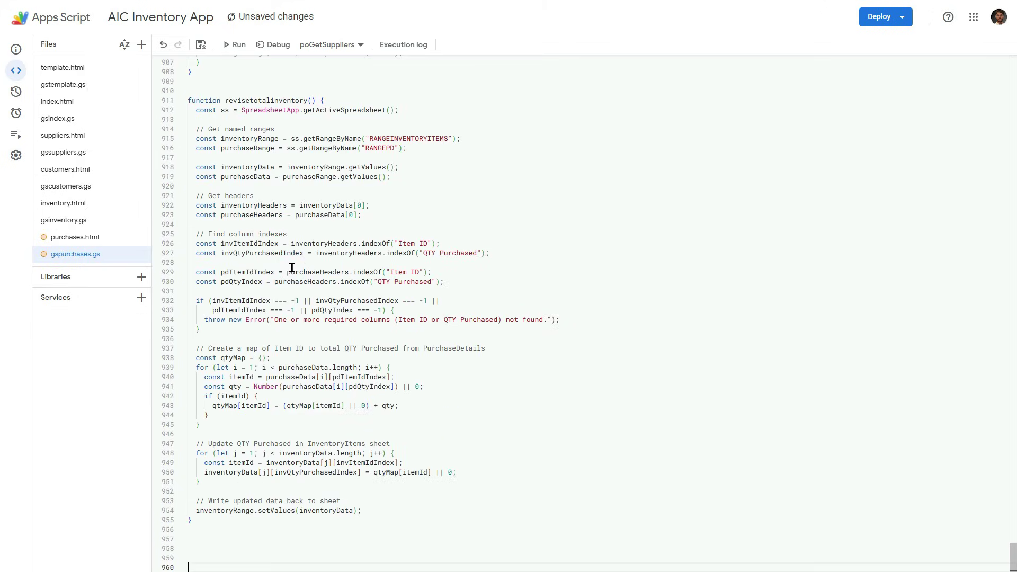
{"action": "left_click", "coordinate": [200, 44]}
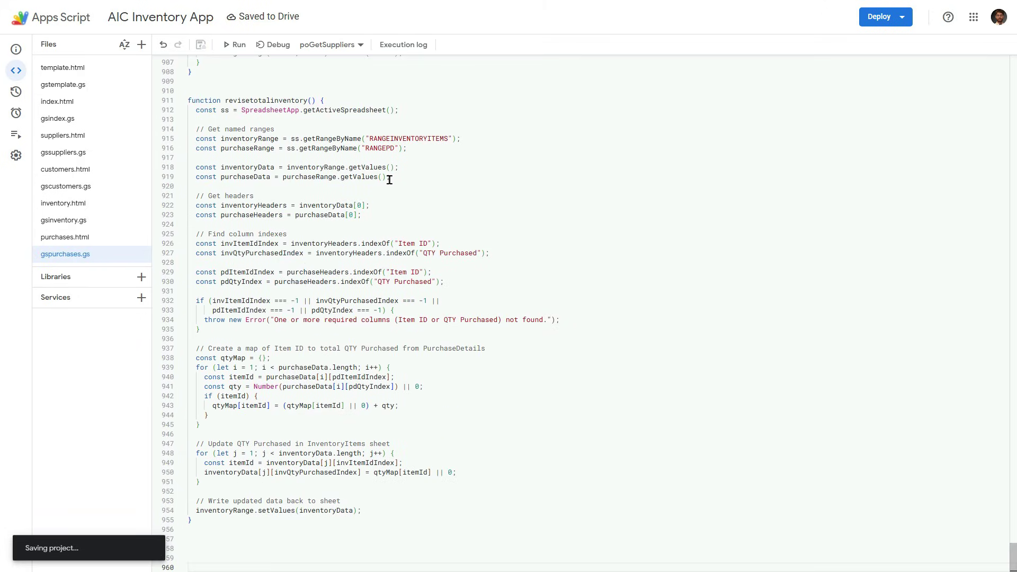
- Switch back to the inventory app and close the unsaved purchase order form
{"action": "key", "text": "alt+Tab"}
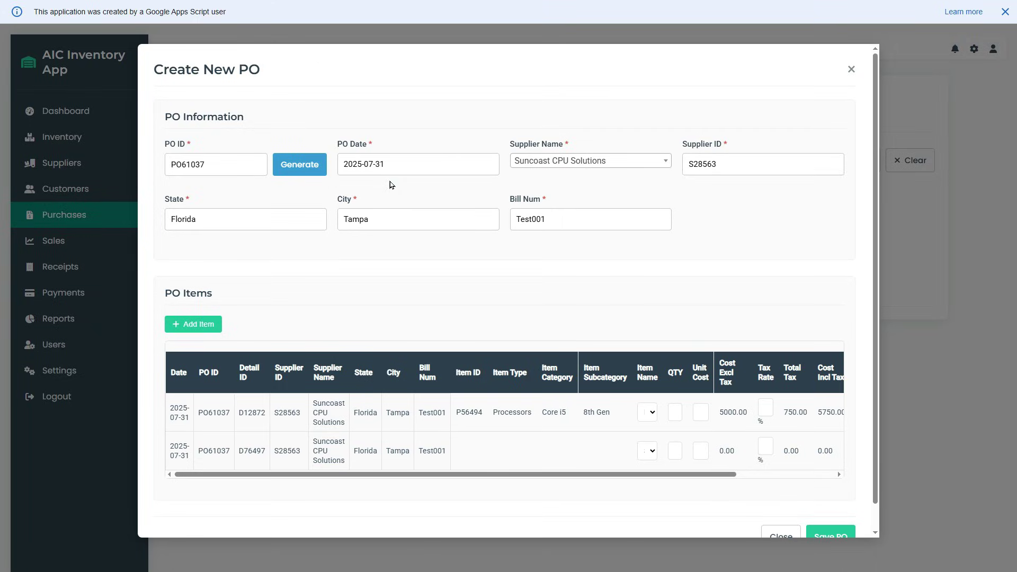
{"action": "scroll", "coordinate": [766, 453], "scroll_direction": "down", "scroll_amount": 1}
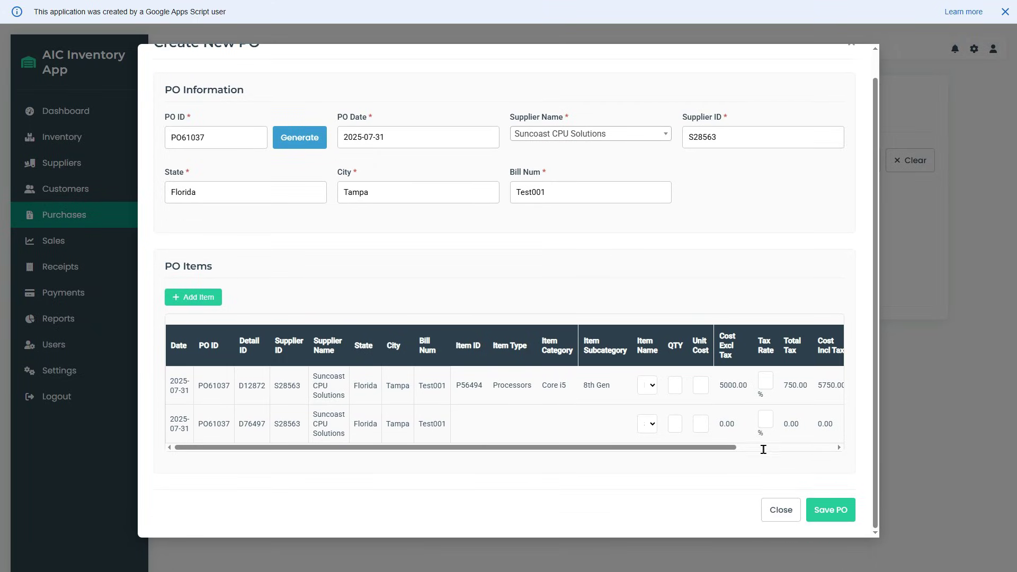
{"action": "left_click", "coordinate": [777, 512]}
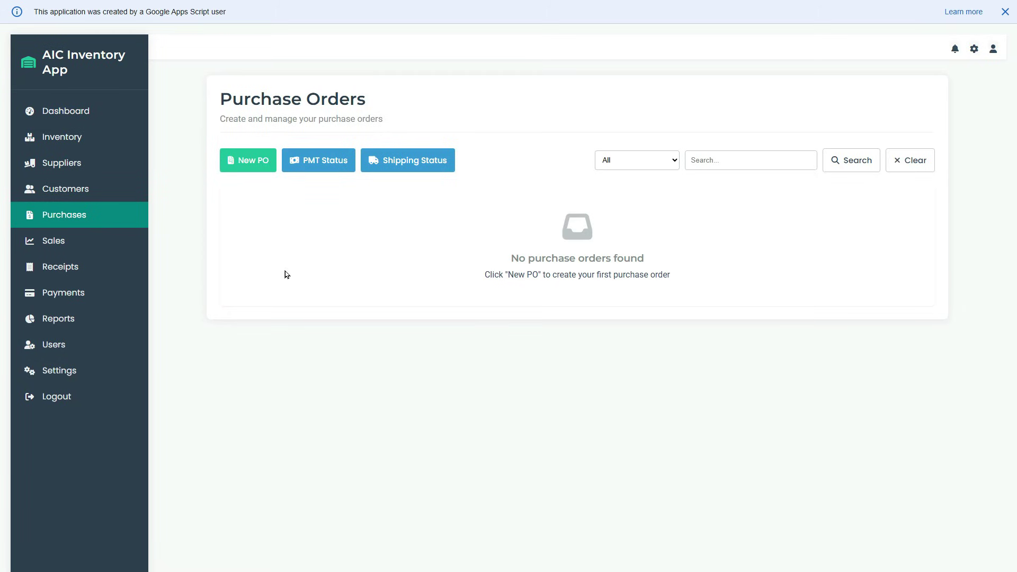
- Start a new purchase order, generate its PO ID and set the PO date to 2025-07-31
{"action": "left_click", "coordinate": [242, 165]}
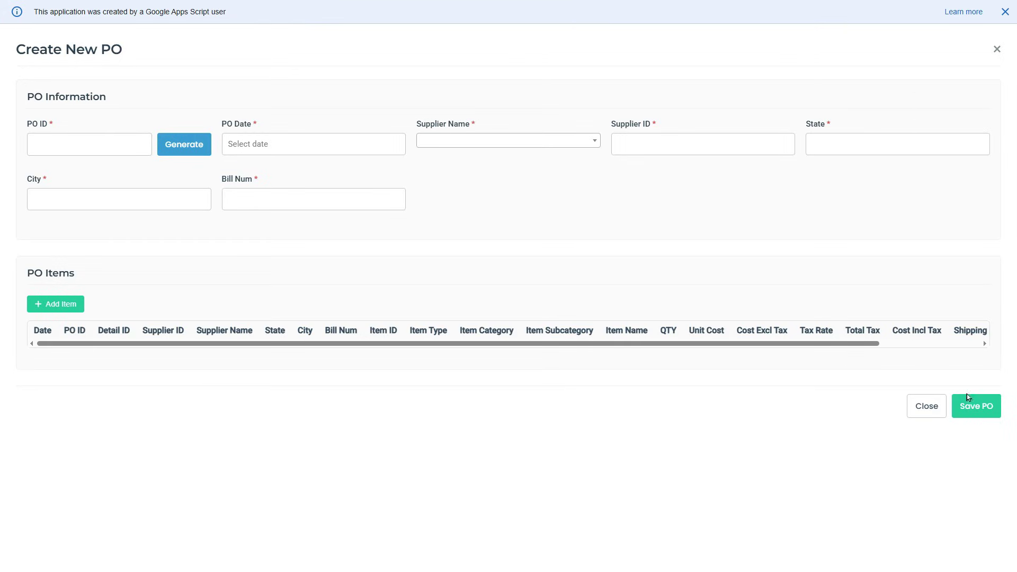
{"action": "left_click", "coordinate": [185, 143]}
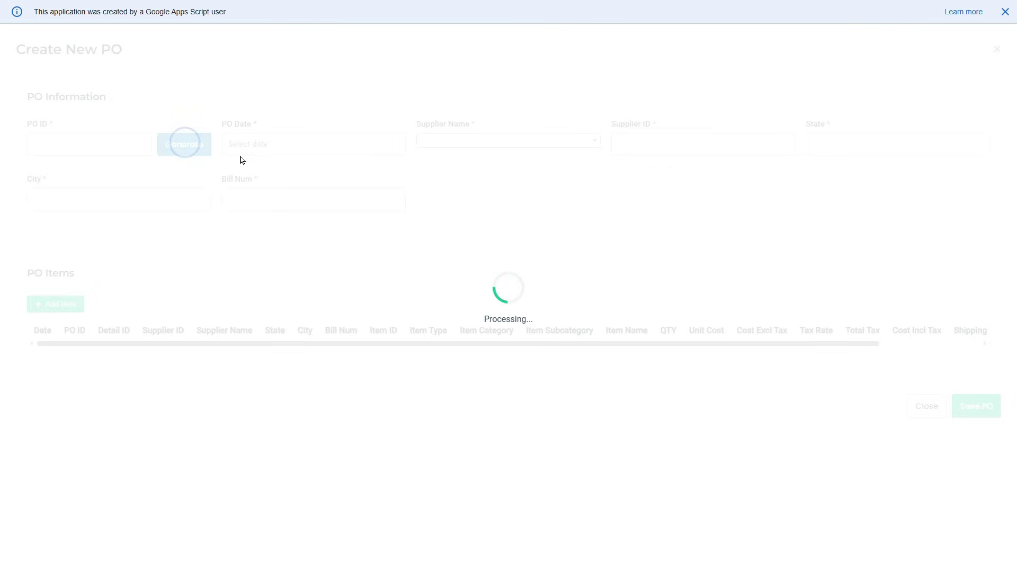
{"action": "left_click", "coordinate": [268, 147]}
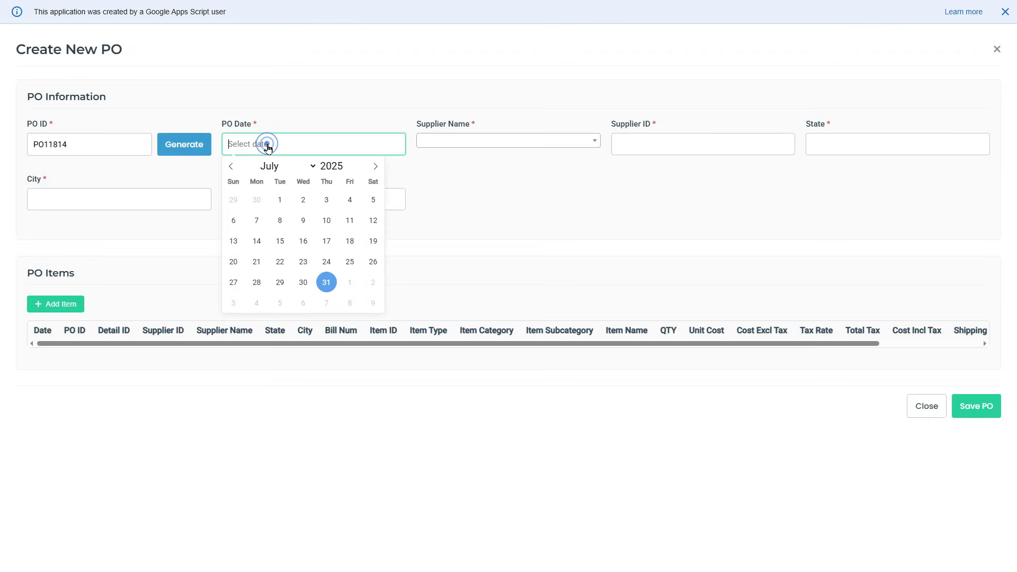
{"action": "left_click", "coordinate": [327, 282]}
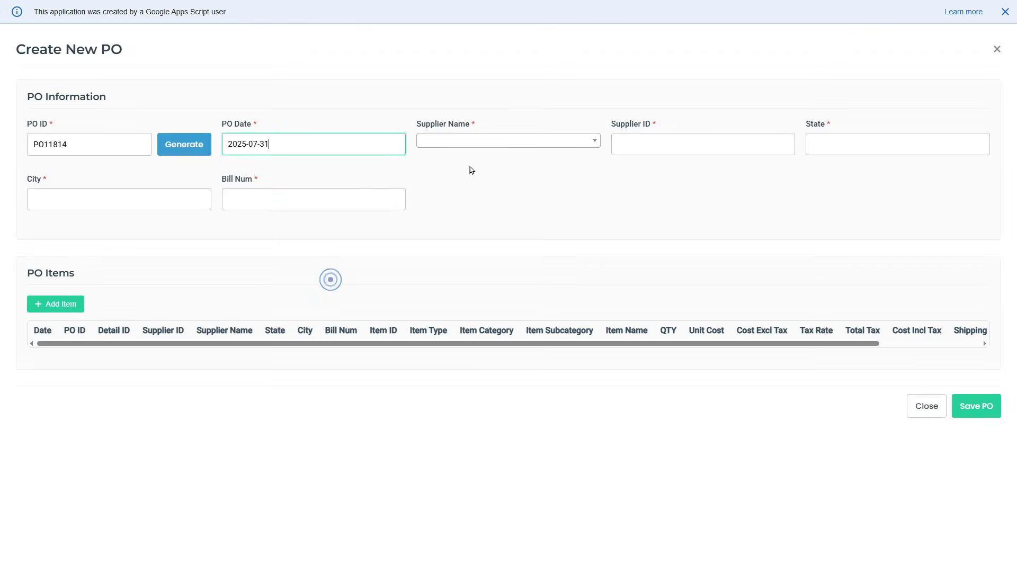
- Select Suncoast CPU Solutions as the supplier and enter Test001 as the bill number
{"action": "left_click", "coordinate": [485, 141]}
{"action": "left_click", "coordinate": [477, 171]}
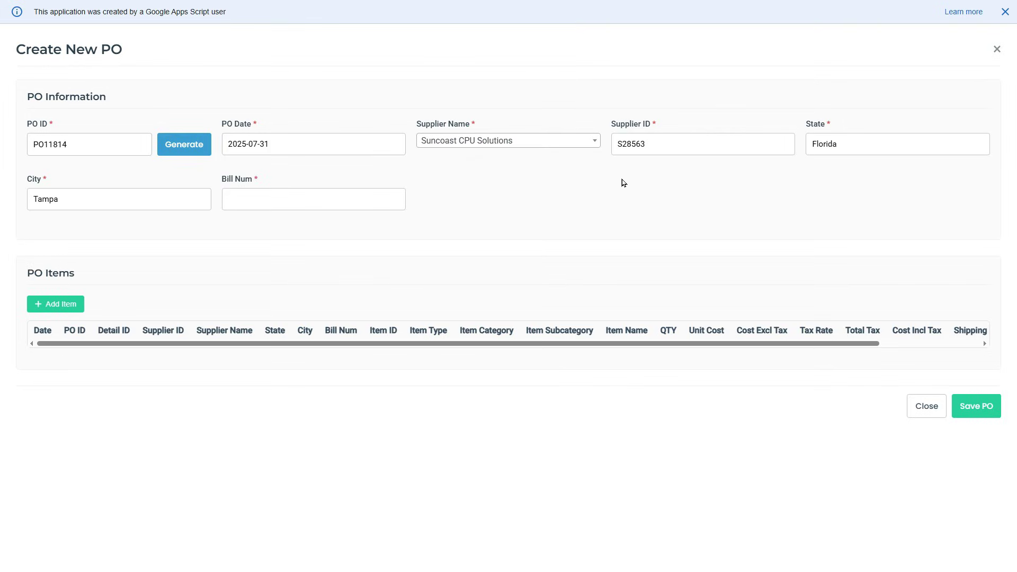
{"action": "left_click", "coordinate": [310, 197]}
{"action": "type", "text": "Test001"}
{"action": "key", "text": "Tab"}
- Add the first item line in the new form and select Intel Core i5-8400 | 6 Cores | 4GHz | 9MB Cache
{"action": "left_click", "coordinate": [43, 313]}
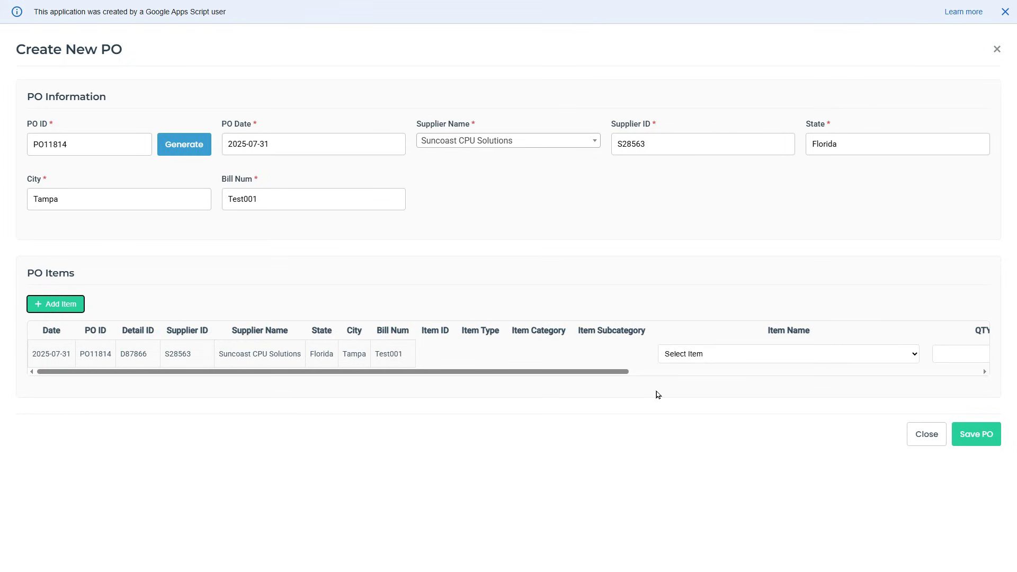
{"action": "left_click_drag", "start_coordinate": [607, 372], "coordinate": [717, 384]}
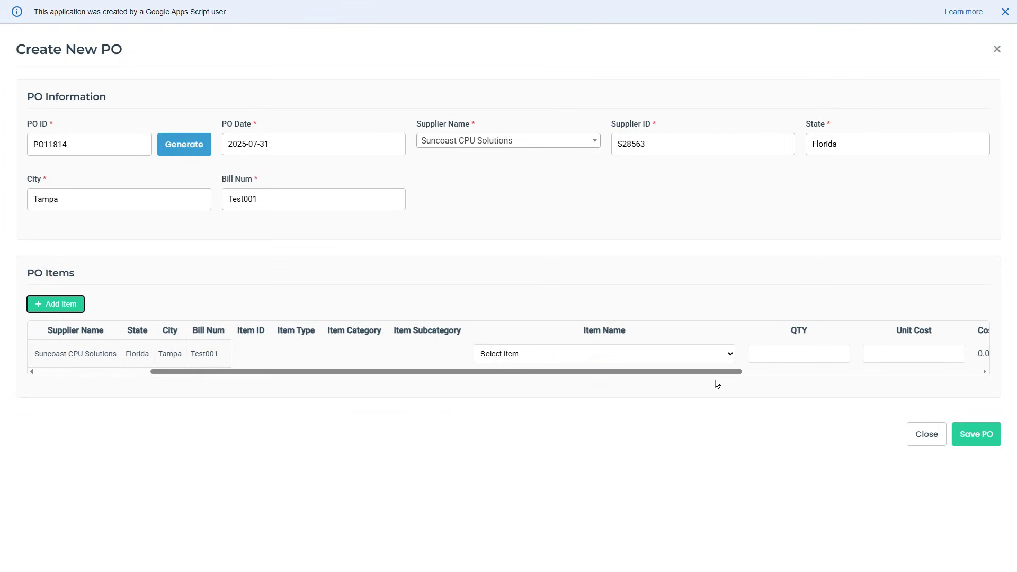
{"action": "left_click", "coordinate": [695, 355]}
{"action": "left_click", "coordinate": [571, 144]}
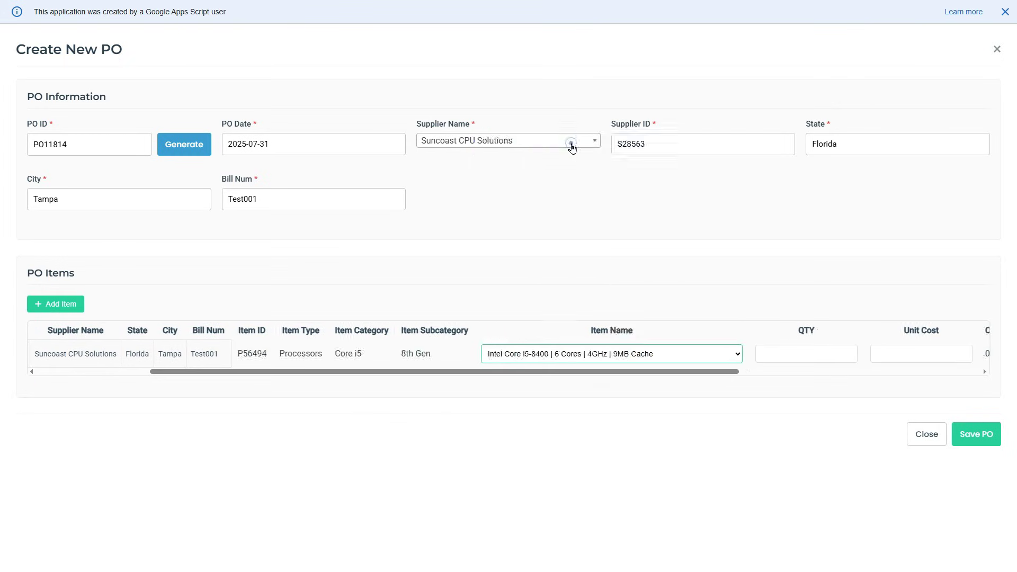
{"action": "left_click_drag", "start_coordinate": [710, 378], "coordinate": [953, 386]}
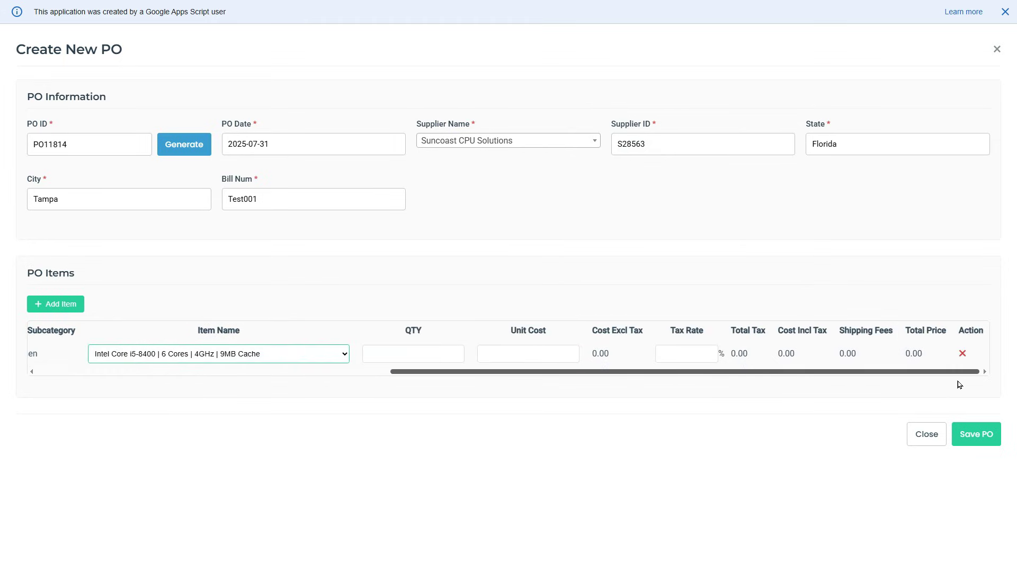
- Set the Intel Core i5-8400 line's quantity to 50, unit cost to 100 and tax rate to 15%
{"action": "left_click", "coordinate": [407, 352]}
{"action": "type", "text": "50"}
{"action": "key", "text": "Tab"}
{"action": "type", "text": "100"}
{"action": "key", "text": "Tab"}
{"action": "type", "text": "15"}
{"action": "key", "text": "Tab"}
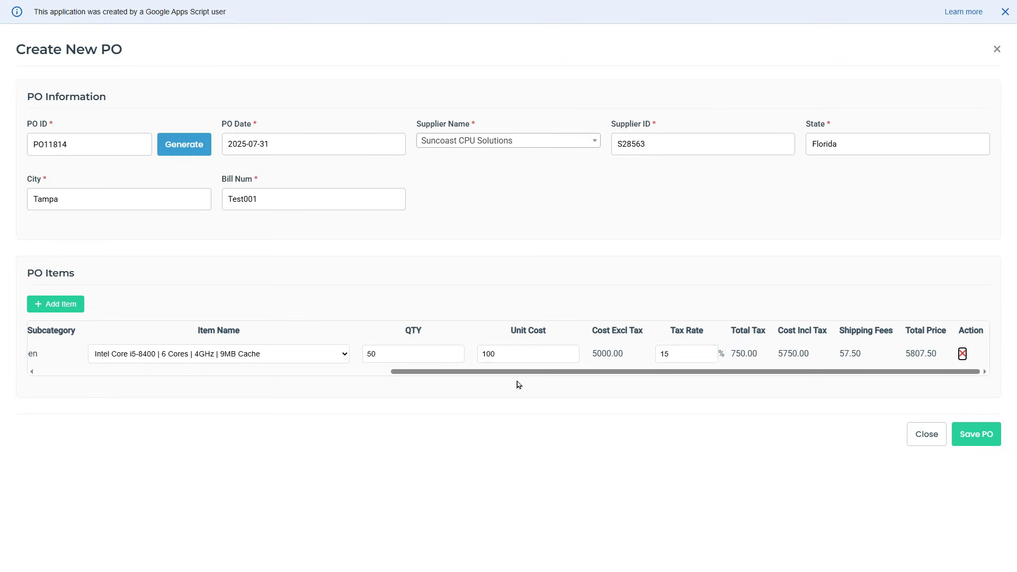
- Add a second item line to the purchase order and select Intel Core i5-9600K | 6 Cores | 4.6GHz Turbo | 9MB Cache
{"action": "left_click_drag", "start_coordinate": [544, 372], "coordinate": [91, 390]}
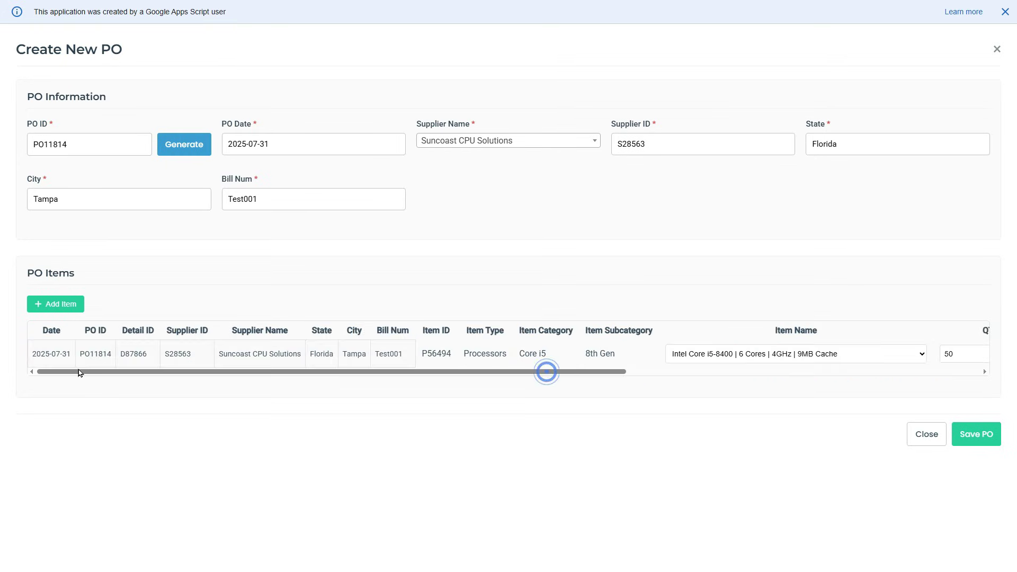
{"action": "left_click", "coordinate": [58, 308]}
{"action": "left_click", "coordinate": [717, 384]}
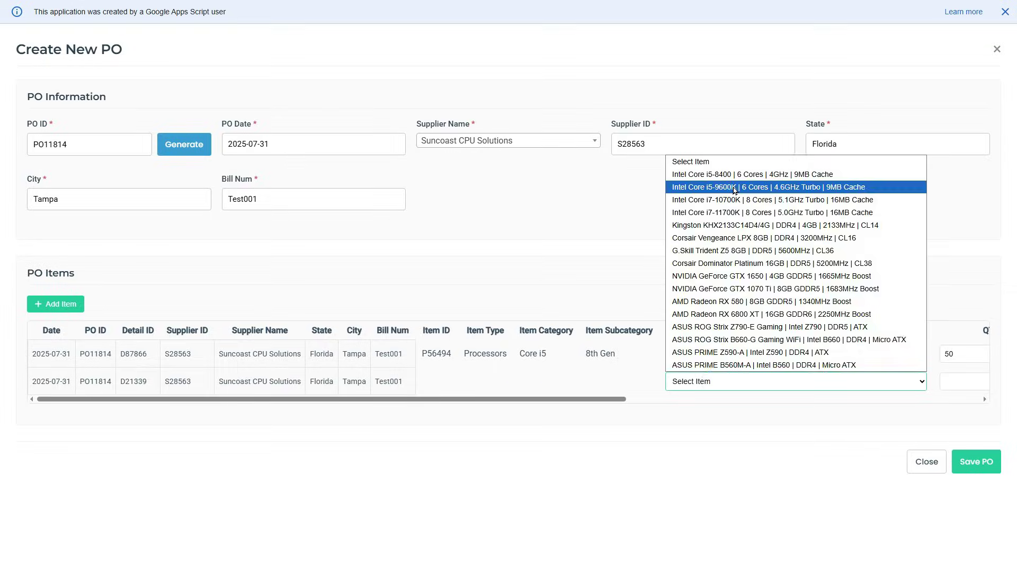
{"action": "left_click", "coordinate": [731, 186]}
- Set the Intel Core i5-9600K line's quantity to 50, unit cost to 200 and tax rate to 15%, and save the purchase order
{"action": "left_click_drag", "start_coordinate": [341, 398], "coordinate": [499, 398]}
{"action": "left_click", "coordinate": [699, 382]}
{"action": "type", "text": "50"}
{"action": "key", "text": "Tab"}
{"action": "type", "text": "200"}
{"action": "key", "text": "Tab"}
{"action": "type", "text": "15"}
{"action": "key", "text": "Tab"}
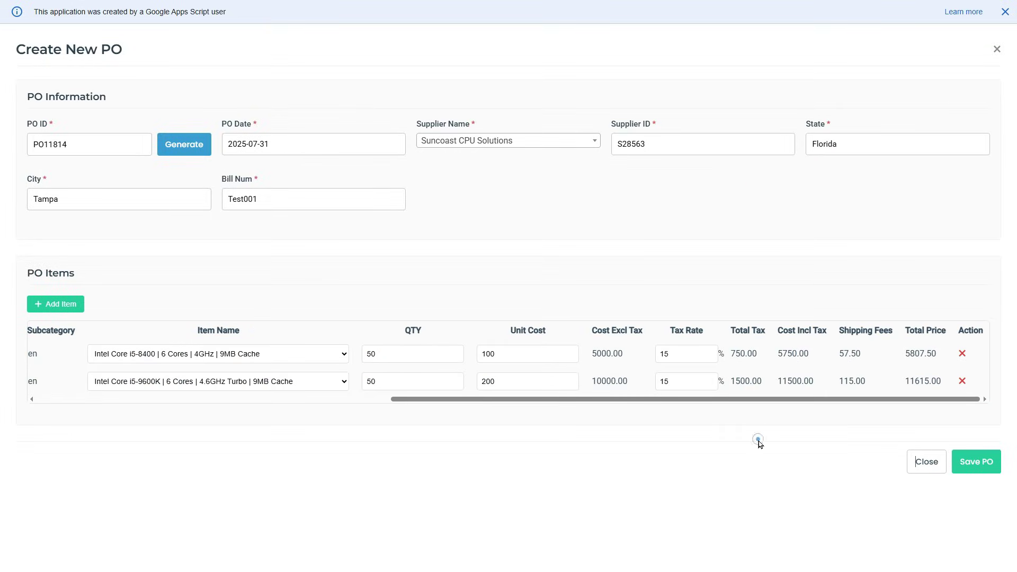
{"action": "left_click", "coordinate": [975, 464]}
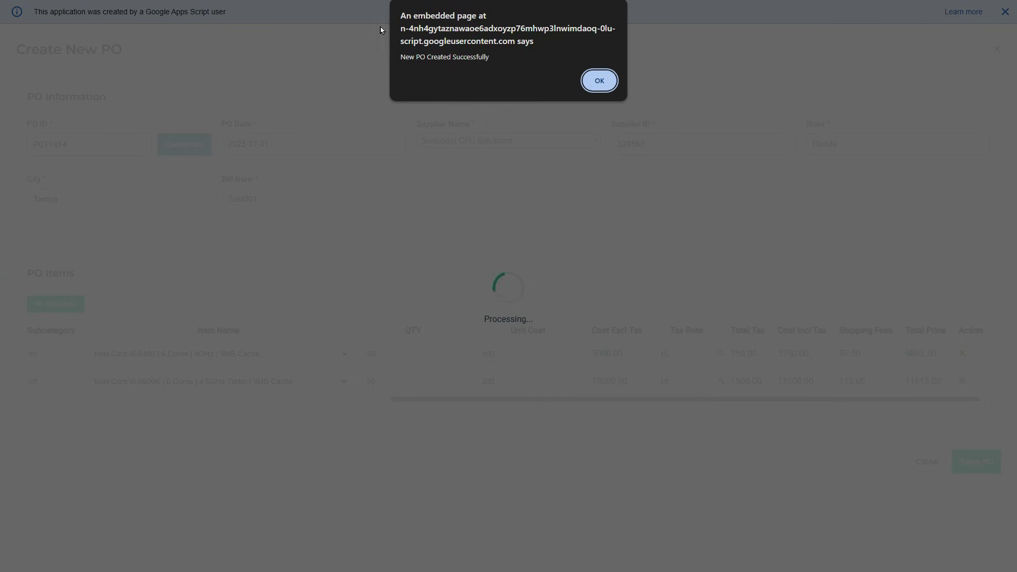
{"action": "left_click", "coordinate": [599, 80]}
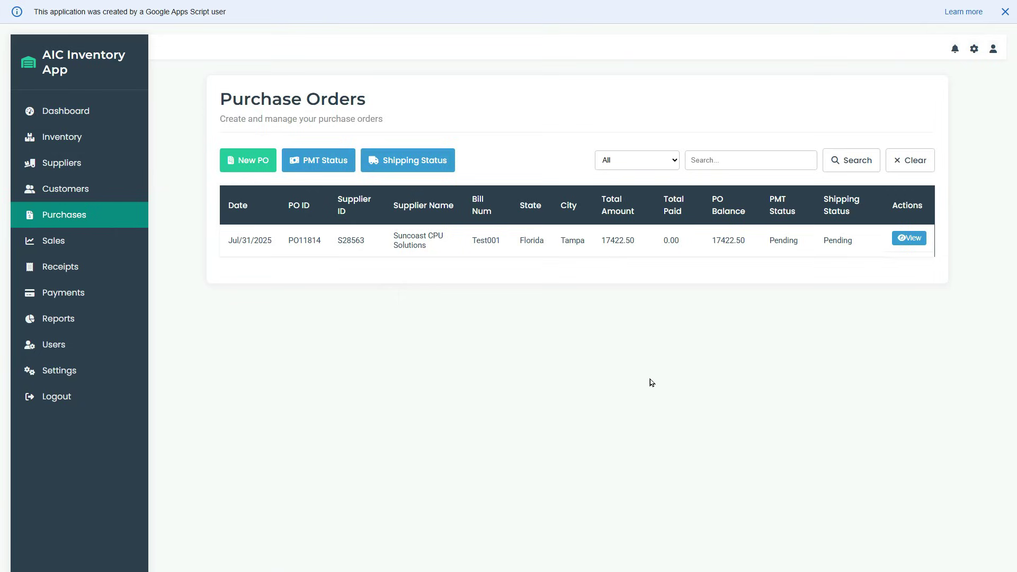
- Check the new purchase order's entries and balance in the Purchase Orders list
{"action": "left_click_drag", "start_coordinate": [226, 240], "coordinate": [856, 243]}
{"action": "left_click", "coordinate": [747, 258]}
{"action": "left_click_drag", "start_coordinate": [746, 240], "coordinate": [712, 242]}
{"action": "left_click", "coordinate": [719, 268]}
- View the purchase order's details, inspect its item lines in edit mode, and close the details without changes
{"action": "left_click", "coordinate": [908, 239]}
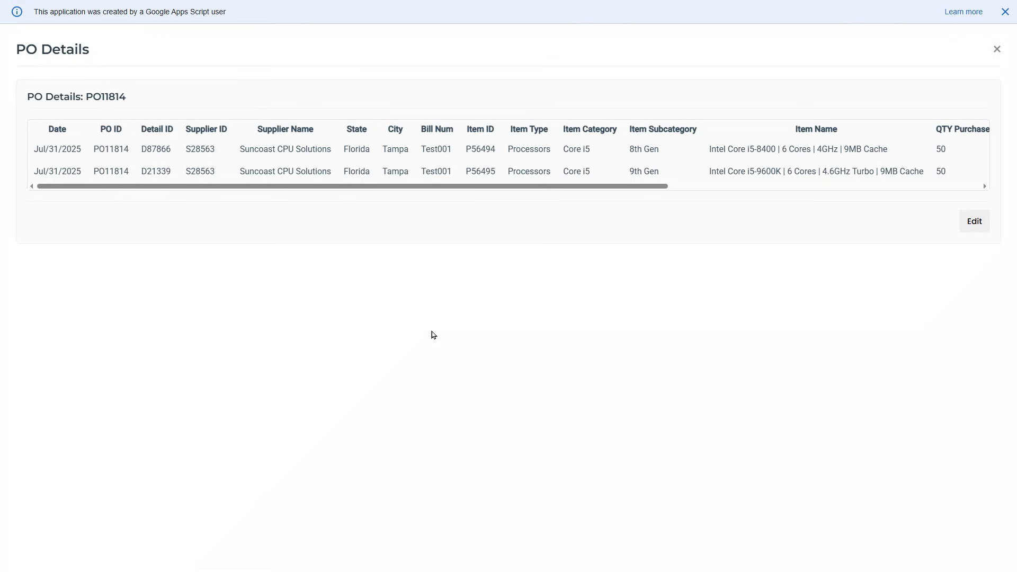
{"action": "left_click_drag", "start_coordinate": [266, 185], "coordinate": [590, 204]}
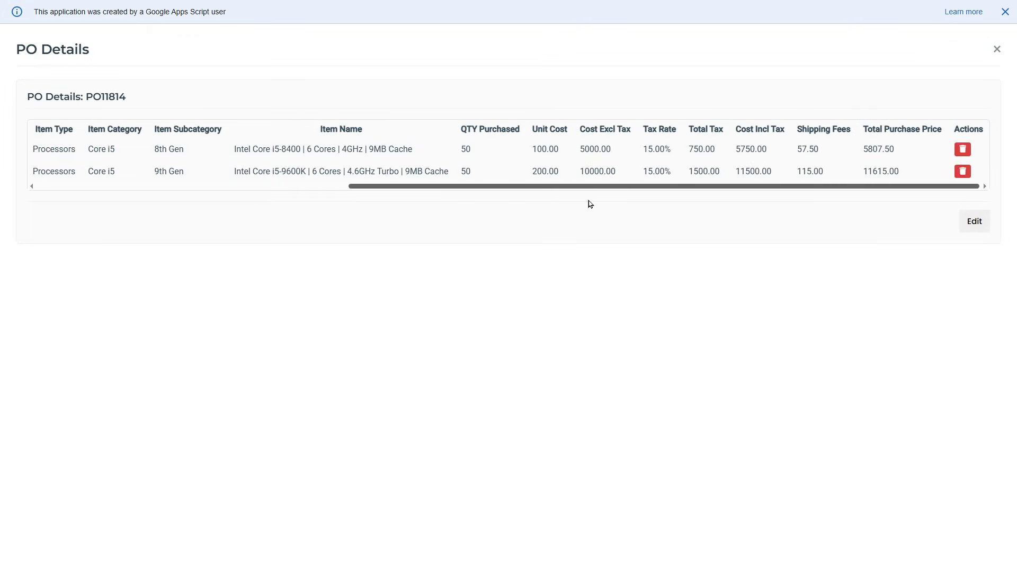
{"action": "left_click", "coordinate": [974, 221]}
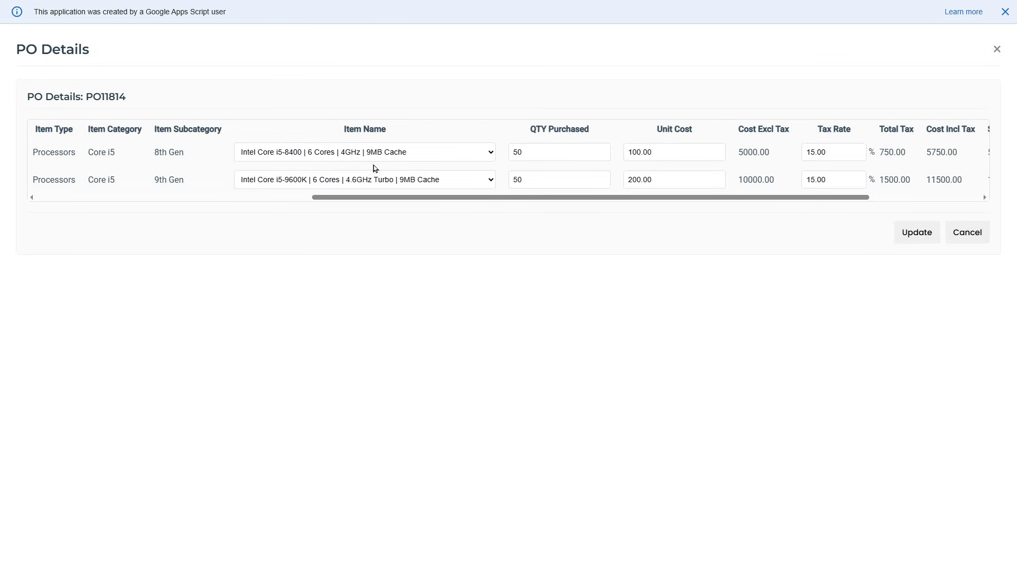
{"action": "left_click_drag", "start_coordinate": [575, 197], "coordinate": [908, 235]}
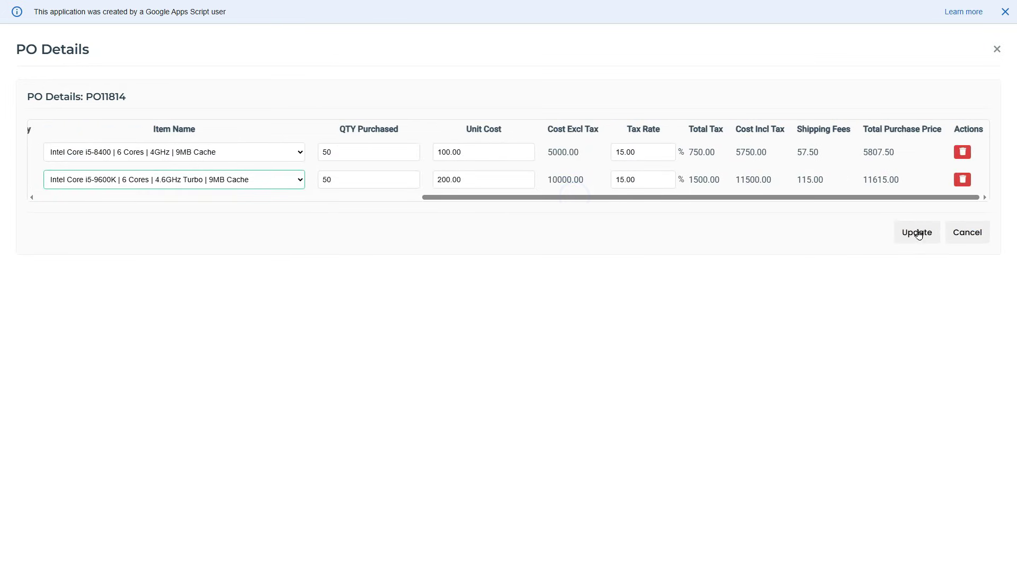
{"action": "left_click", "coordinate": [986, 233]}
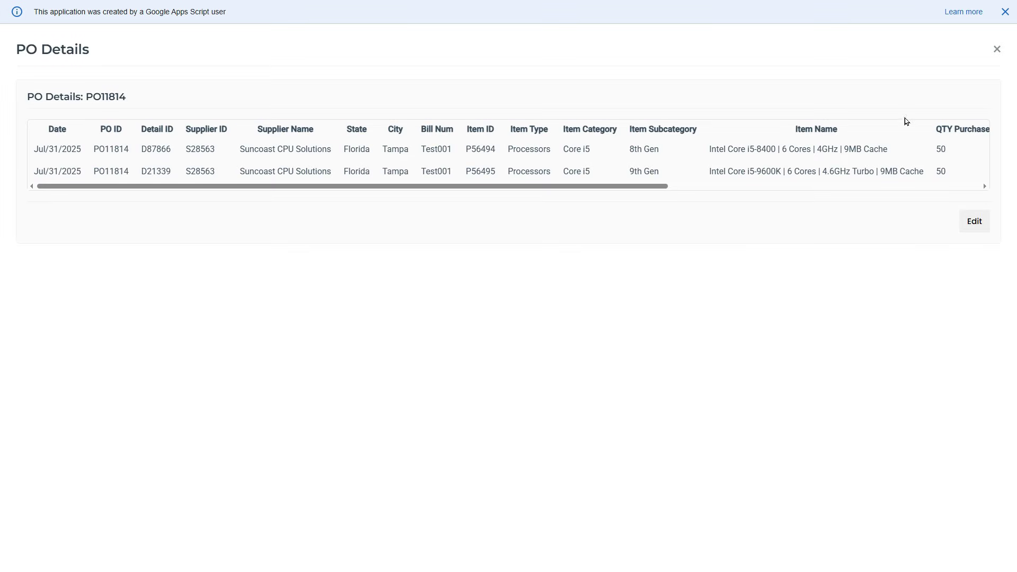
{"action": "left_click", "coordinate": [996, 49]}
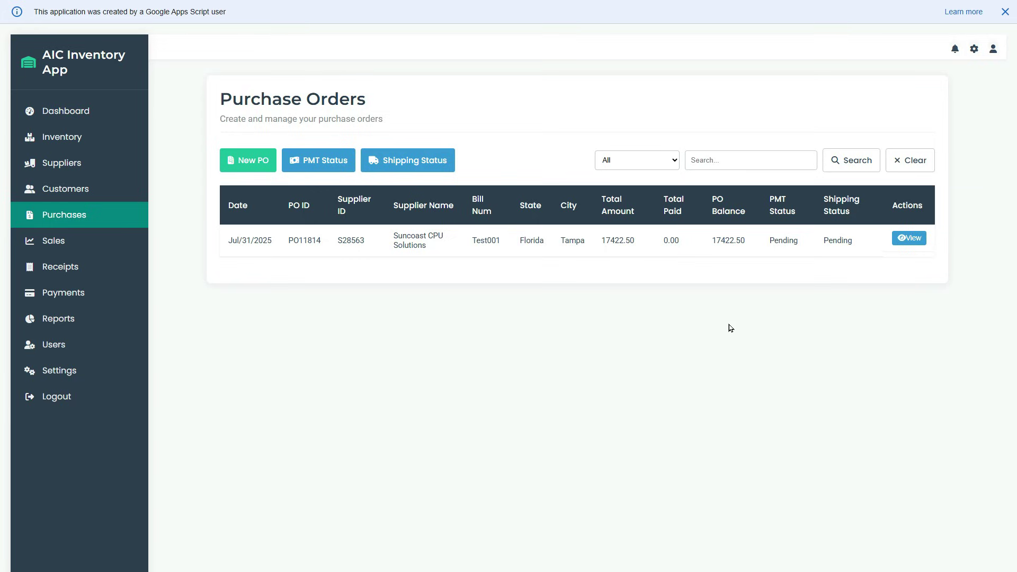
- Compare the purchase order's balance with the purchases and balance of Suncoast CPU Solutions on the Suppliers page
{"action": "left_click_drag", "start_coordinate": [752, 241], "coordinate": [711, 240]}
{"action": "left_click", "coordinate": [685, 348]}
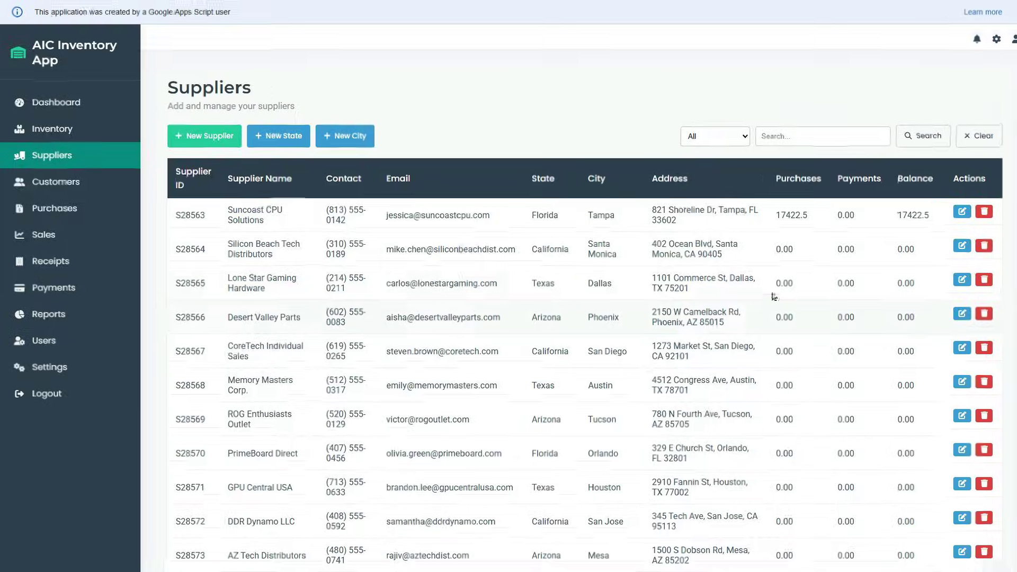
{"action": "left_click_drag", "start_coordinate": [813, 216], "coordinate": [792, 215]}
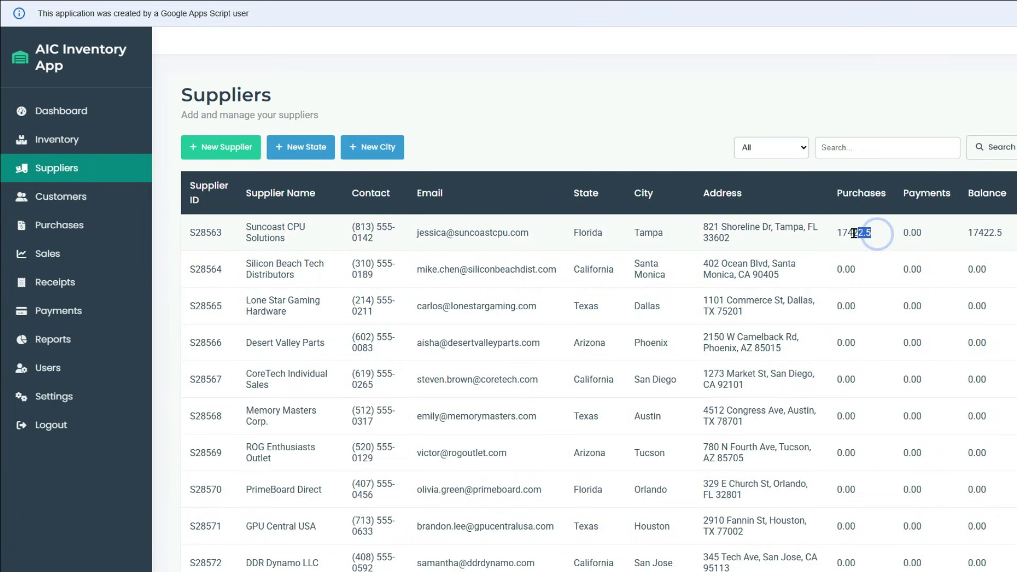
{"action": "left_click_drag", "start_coordinate": [854, 233], "coordinate": [829, 238]}
{"action": "left_click_drag", "start_coordinate": [969, 234], "coordinate": [1002, 235]}
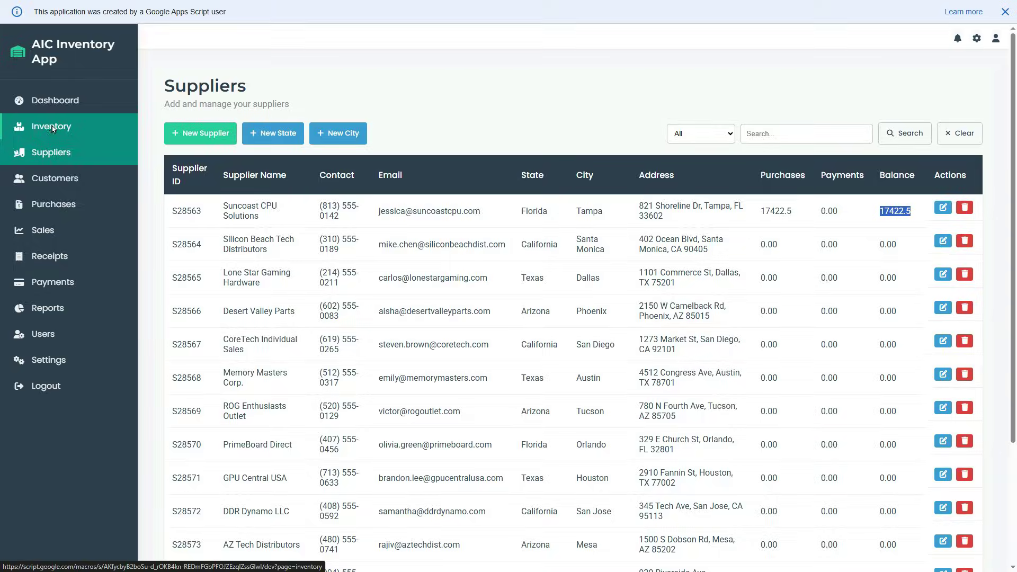
- Check the purchased and remaining quantities of the two ordered Intel Core i5 processors on the Inventory page
{"action": "left_click", "coordinate": [0, 143]}
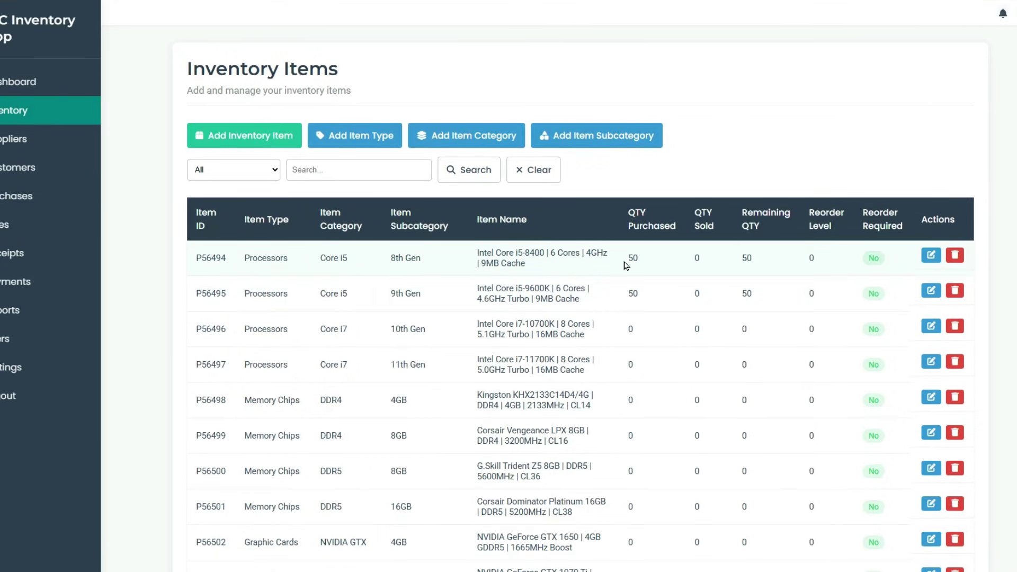
{"action": "left_click", "coordinate": [624, 261]}
{"action": "left_click", "coordinate": [623, 296]}
{"action": "left_click_drag", "start_coordinate": [623, 296], "coordinate": [651, 295]}
{"action": "left_click", "coordinate": [738, 254]}
{"action": "left_click_drag", "start_coordinate": [738, 295], "coordinate": [765, 295]}
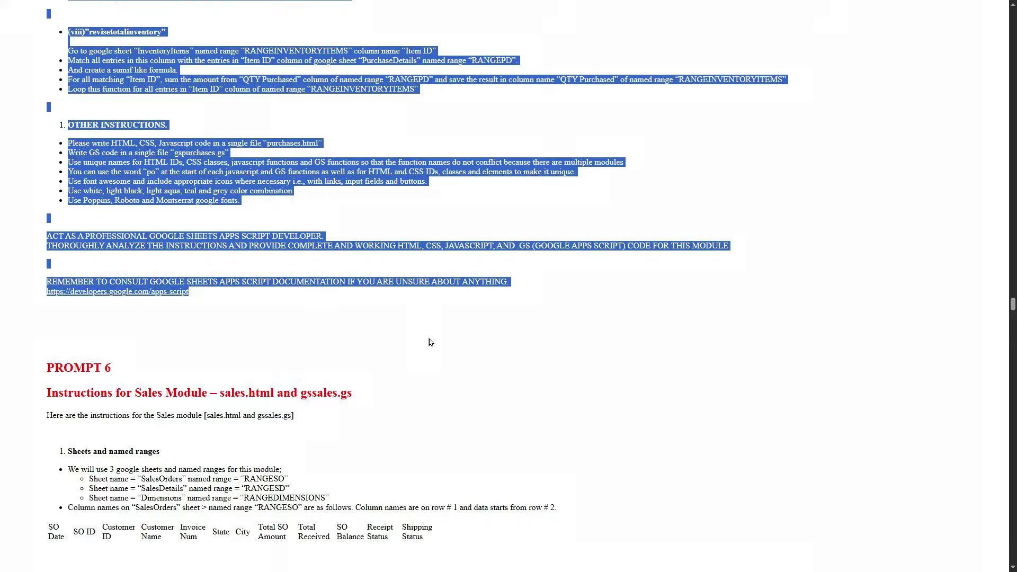
- Copy the complete Prompt 6 instructions for the Sales module from the prompts document
{"action": "scroll", "coordinate": [478, 230], "scroll_direction": "down", "scroll_amount": 20}
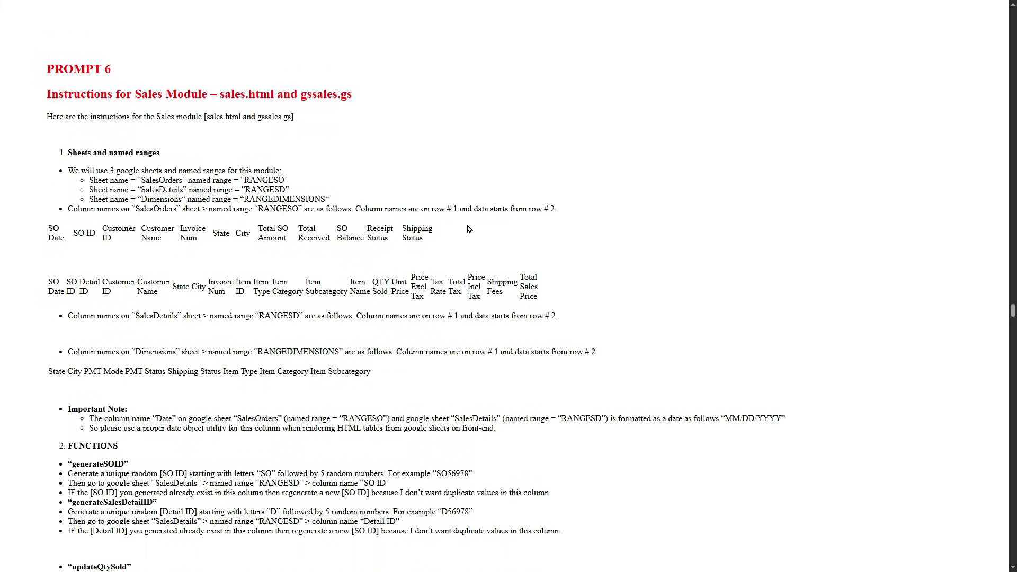
{"action": "left_click", "coordinate": [274, 222], "text": "shift"}
{"action": "scroll", "coordinate": [274, 222], "scroll_direction": "down", "scroll_amount": 15}
{"action": "left_click_drag", "start_coordinate": [274, 221], "coordinate": [189, 216]}
{"action": "right_click", "coordinate": [165, 128]}
{"action": "left_click", "coordinate": [196, 141]}
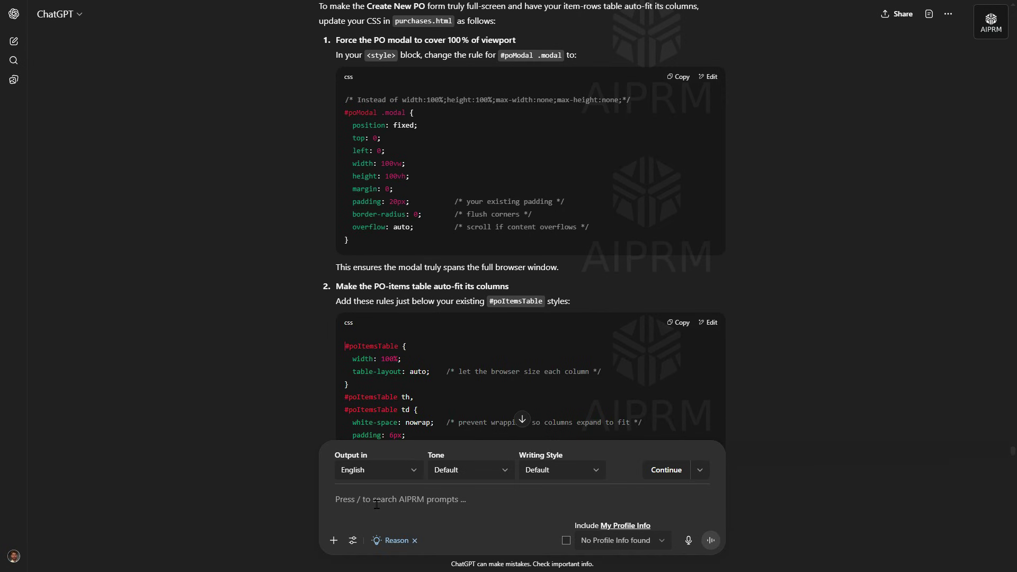
- Paste the Sales module instructions as plain text into the ChatGPT message and attach 11 purchases HTML.txt and 12 purchases GS.txt
{"action": "right_click", "coordinate": [377, 504]}
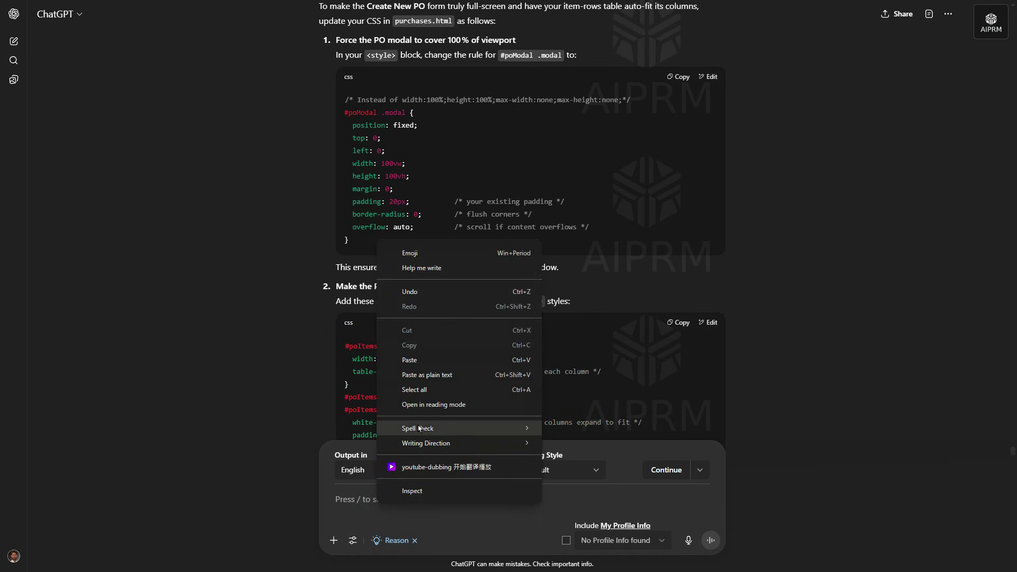
{"action": "left_click", "coordinate": [424, 374]}
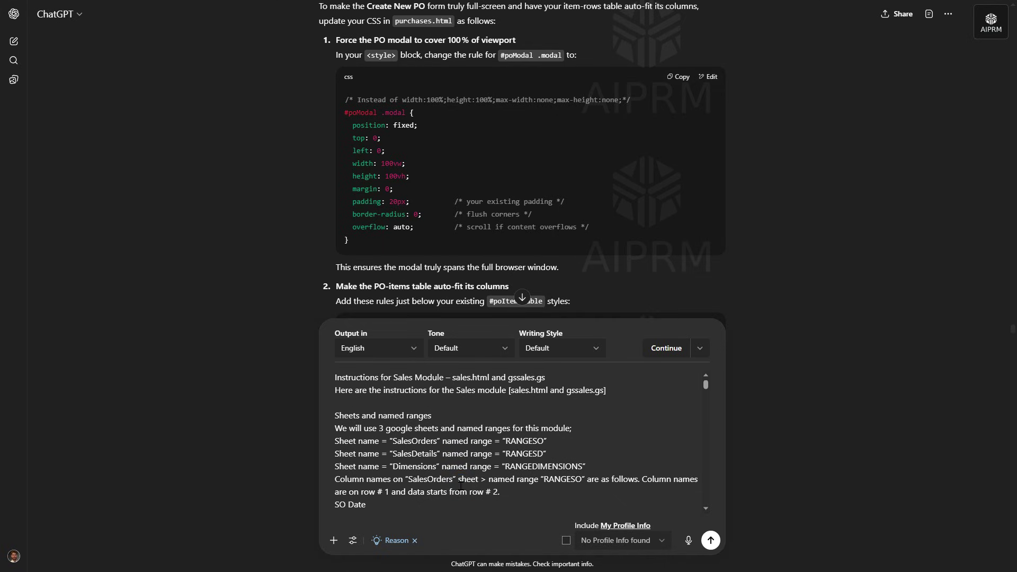
{"action": "left_click_drag", "start_coordinate": [461, 485], "coordinate": [440, 428]}
{"action": "double_click", "coordinate": [435, 482]}
{"action": "left_click_drag", "start_coordinate": [434, 482], "coordinate": [433, 482]}
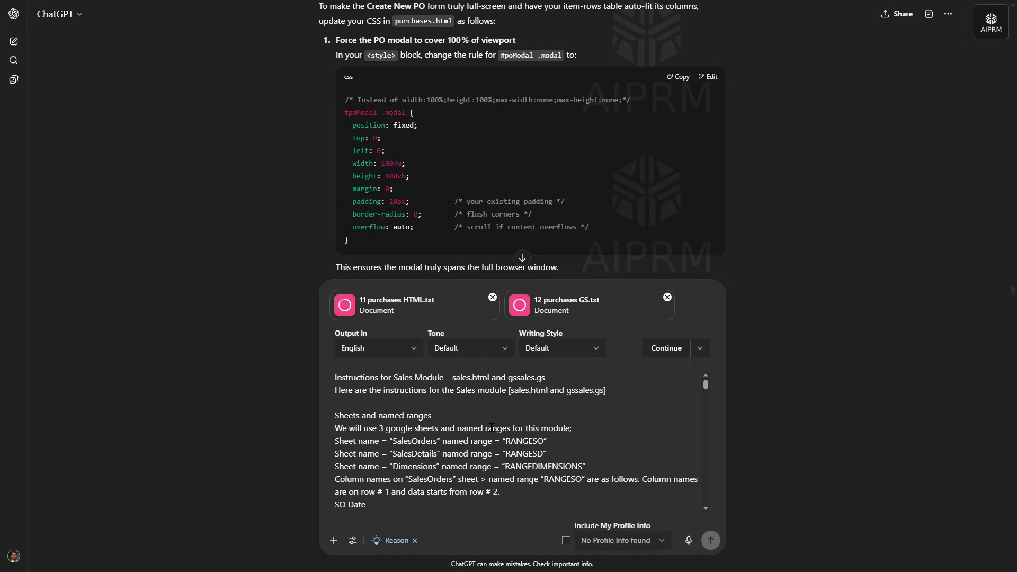
- Put a note above the instructions asking to build the sales module using the attached purchases code as a reference, and send the prompt
{"action": "key", "text": "shift+Return"}
{"action": "key", "text": "shift+Return"}
{"action": "key", "text": "Up"}
{"action": "key", "text": "Up"}
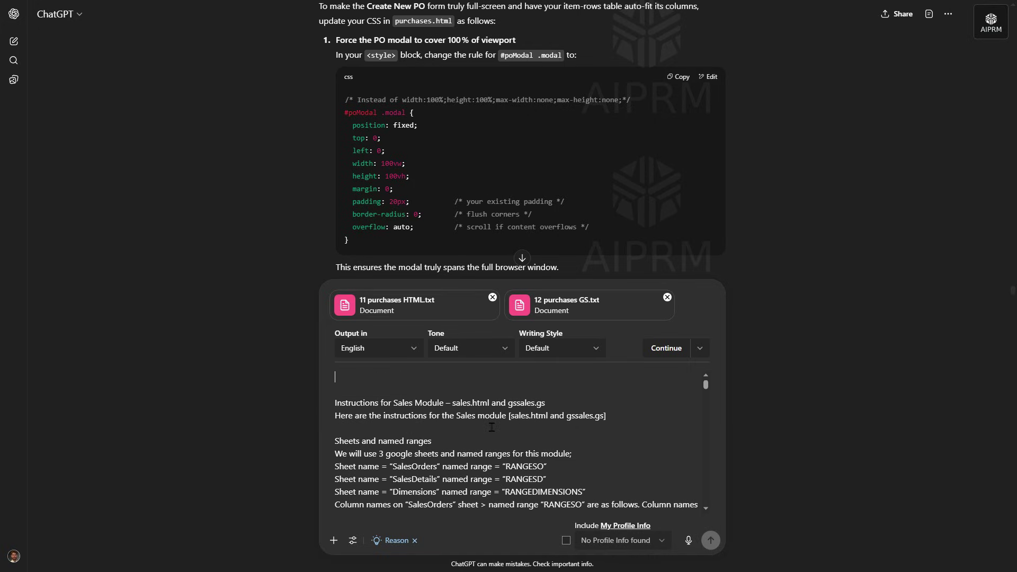
{"action": "type", "text": "I have attached the working codes for purch"}
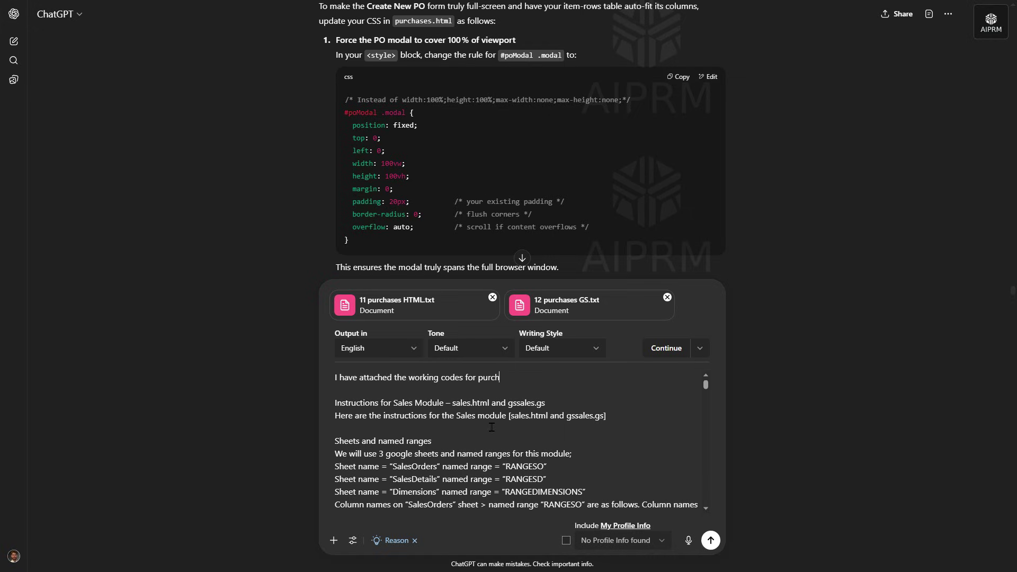
{"action": "type", "text": "ases module. The sales module is the exact opposite of this module . so use the attached files as a reference to build sales"}
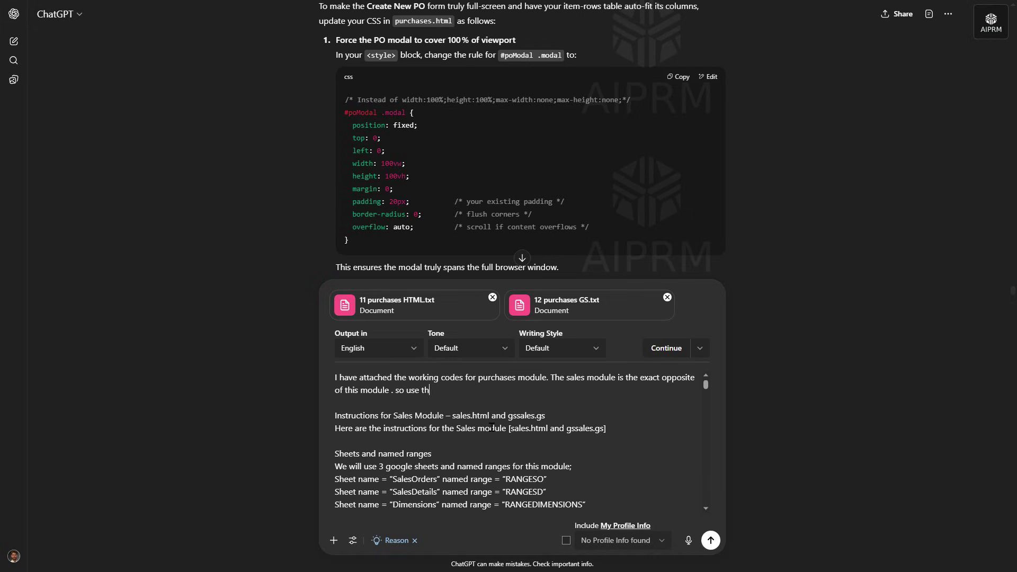
{"action": "type", "text": " module. Here are the complete instructions."}
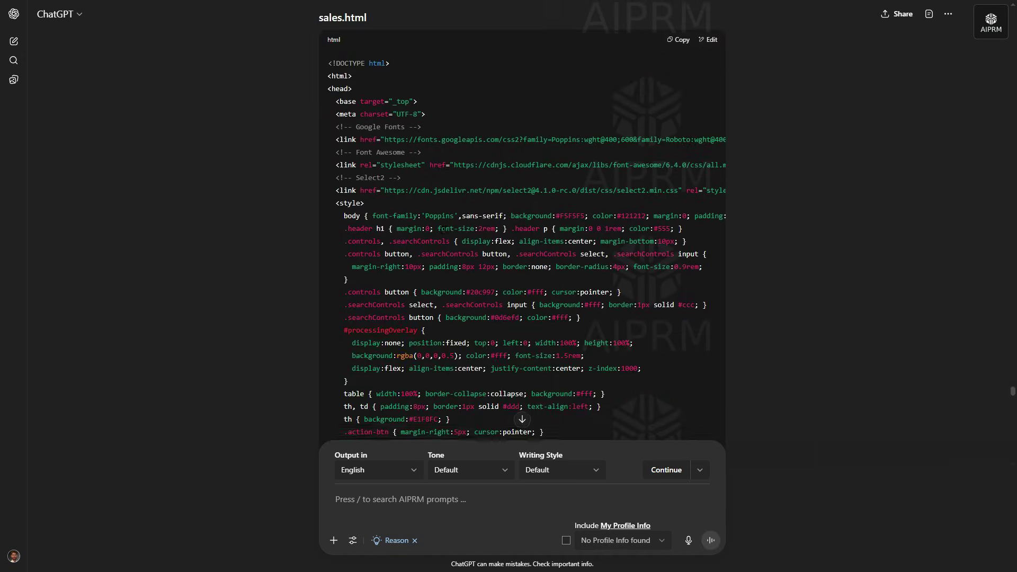
- Copy the generated sales.html code from ChatGPT and add it to the Apps Script project as a new sales HTML file
{"action": "scroll", "coordinate": [316, 123], "scroll_direction": "up", "scroll_amount": 3}
{"action": "left_click_drag", "start_coordinate": [317, 122], "coordinate": [367, 122]}
{"action": "left_click", "coordinate": [679, 144]}
{"action": "left_click", "coordinate": [142, 44]}
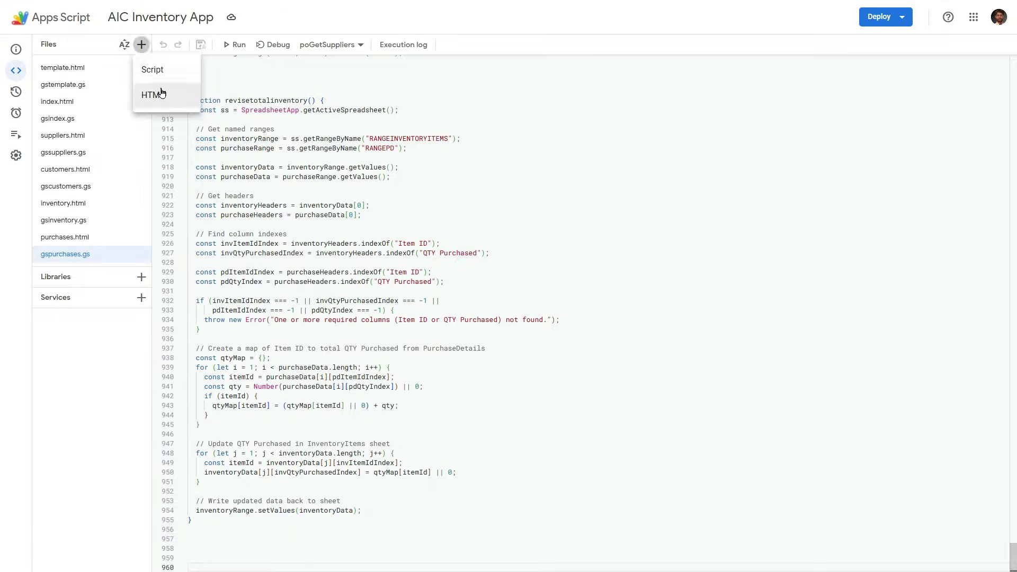
{"action": "left_click", "coordinate": [188, 93]}
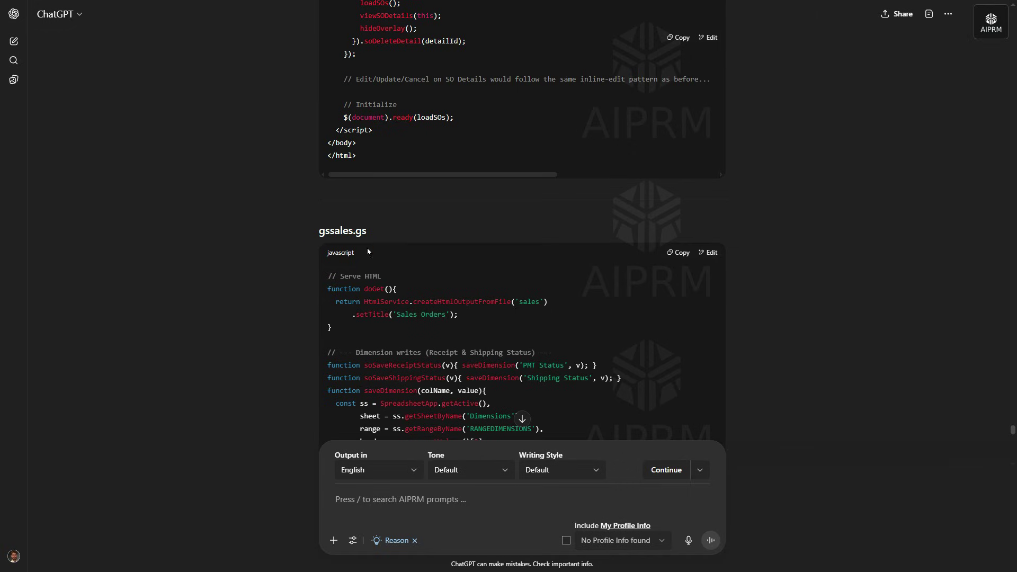
- Copy the generated gssales.gs code from ChatGPT, replace the default function in the new gssales.gs script file with it, and save
{"action": "left_click_drag", "start_coordinate": [318, 231], "coordinate": [367, 231]}
{"action": "left_click", "coordinate": [679, 253]}
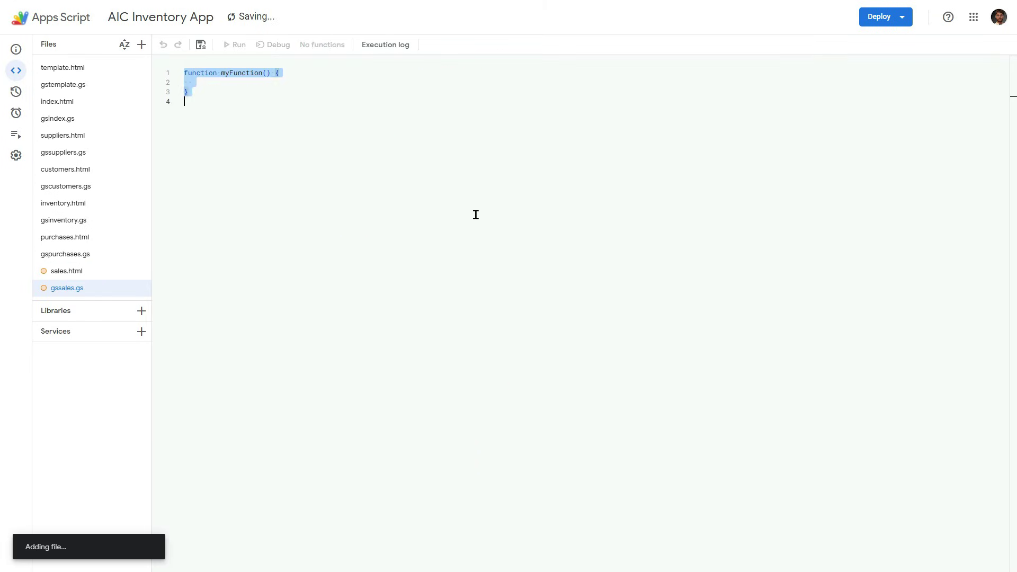
{"action": "key", "text": "ctrl+v"}
{"action": "left_click", "coordinate": [201, 44]}
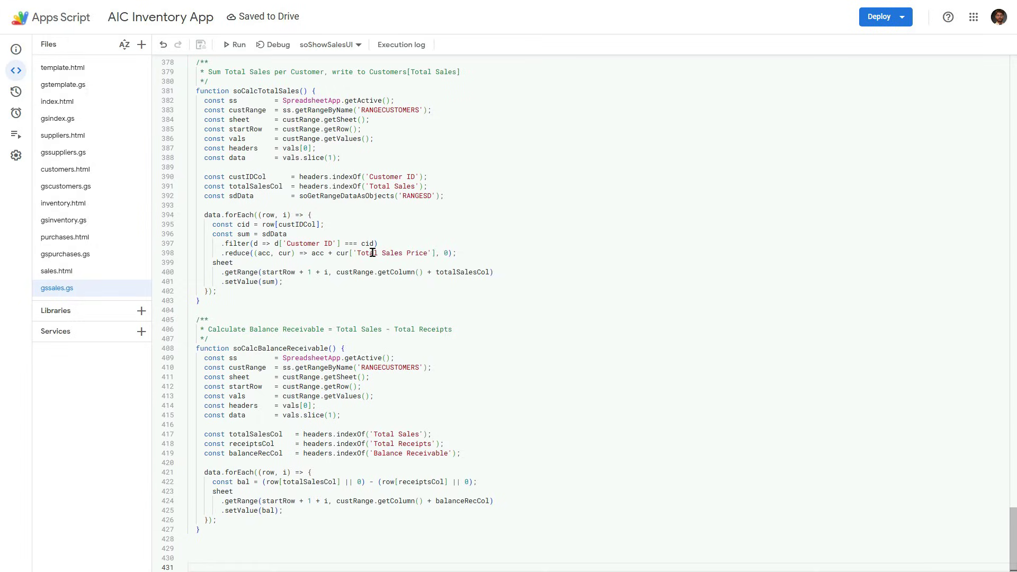
- Switch to the AIC Inventory App, open the Sales page and start a new sales order
{"action": "key", "text": "ctrl+Tab"}
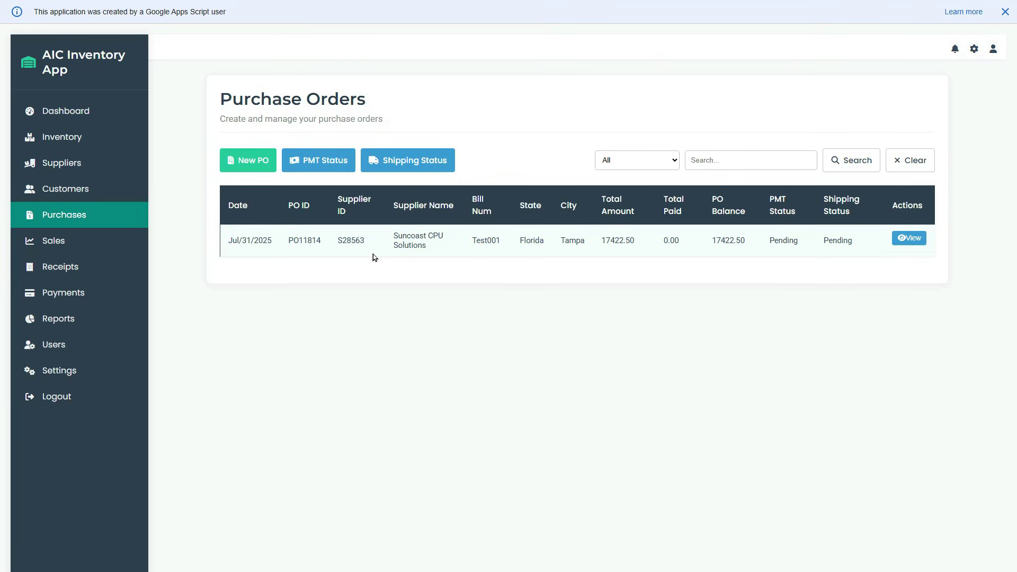
{"action": "left_click", "coordinate": [60, 247]}
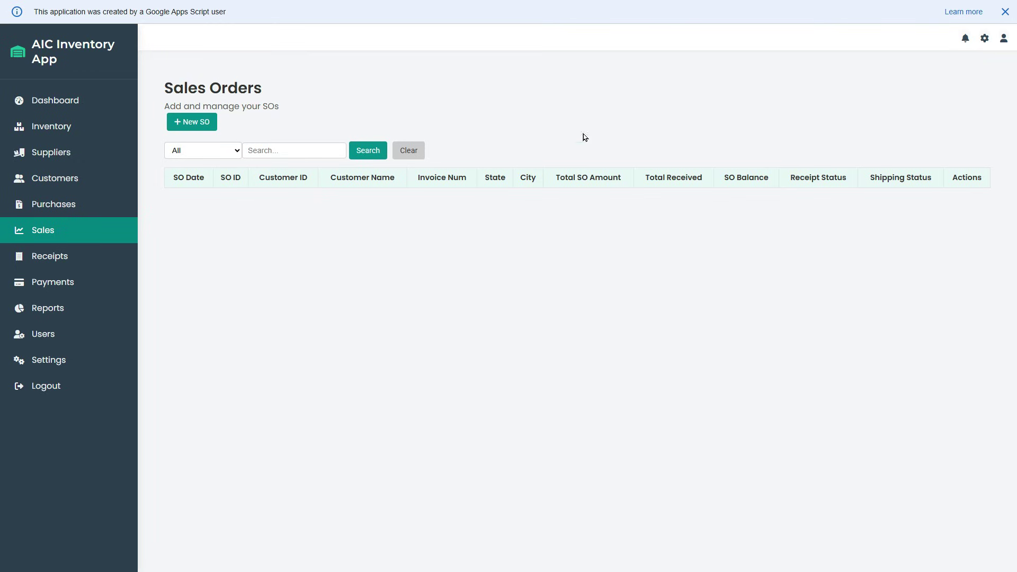
{"action": "left_click", "coordinate": [211, 125]}
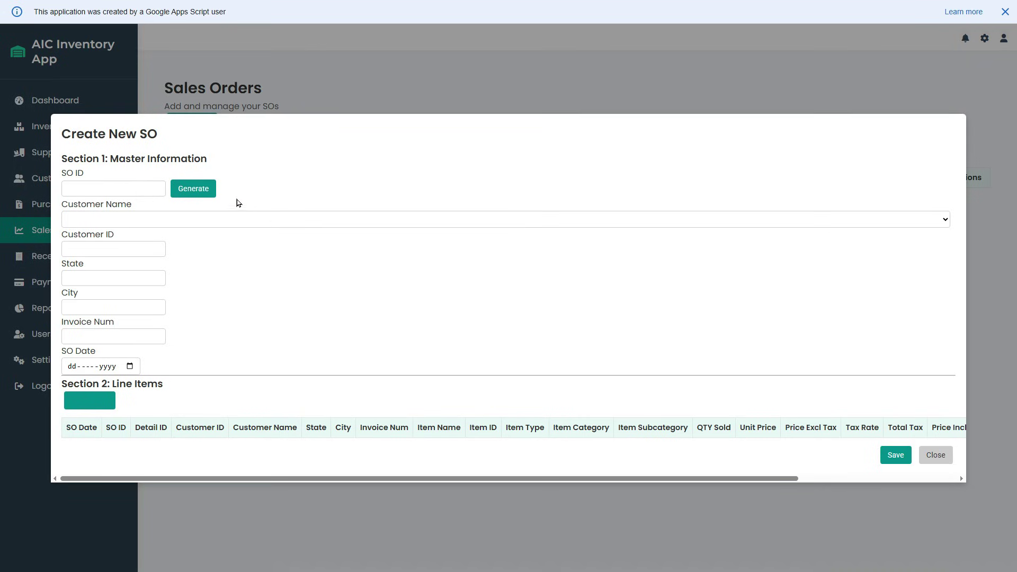
- Generate the sales order's SO ID and select QuantumTech Solutions as the customer
{"action": "left_click", "coordinate": [194, 189]}
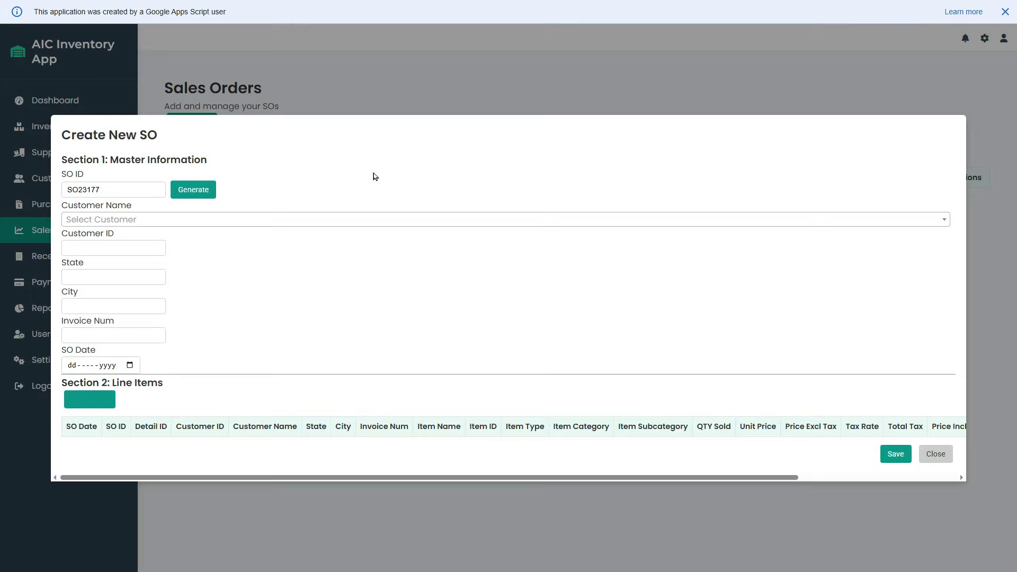
{"action": "left_click", "coordinate": [366, 218]}
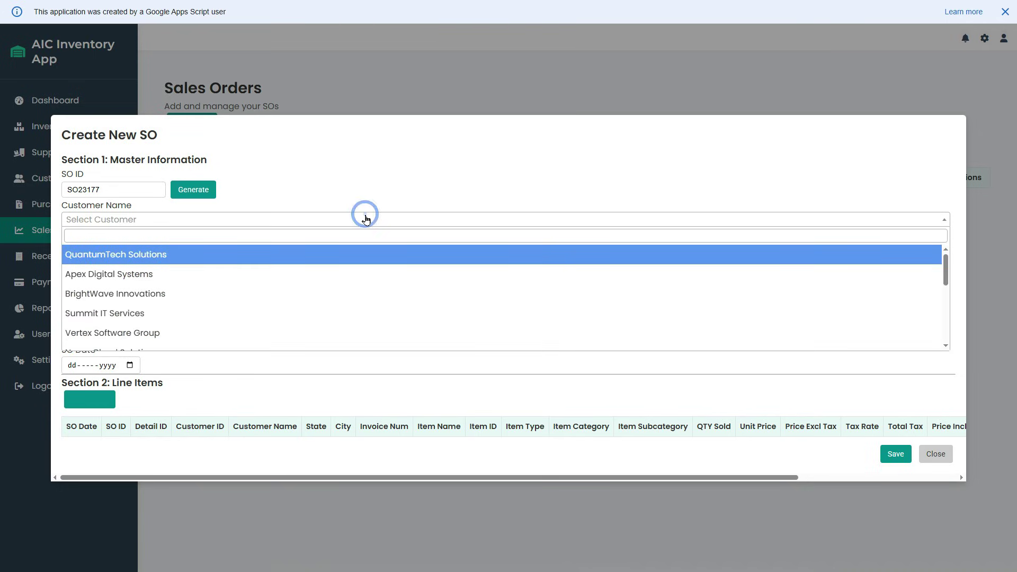
{"action": "left_click", "coordinate": [154, 255]}
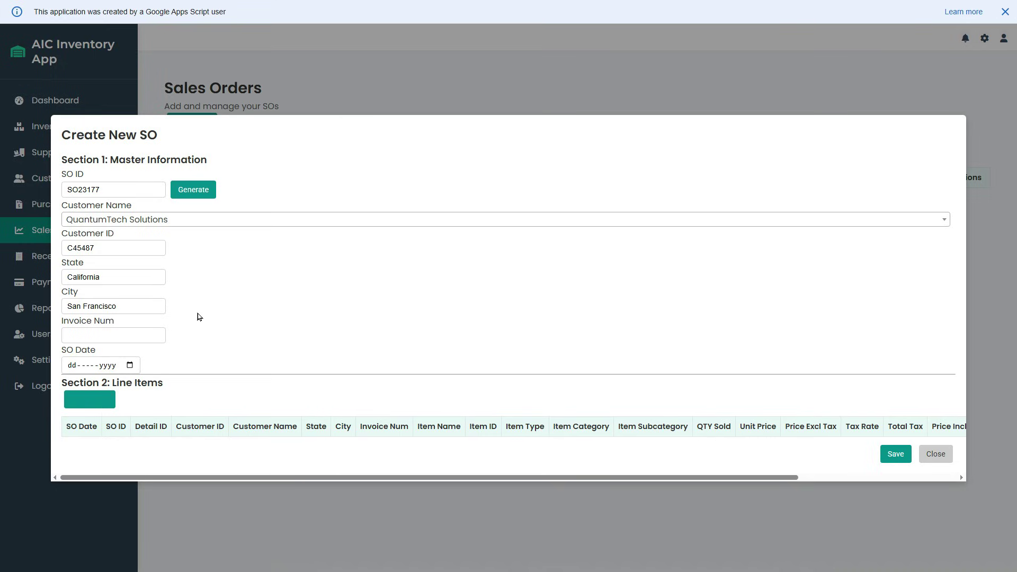
- Enter Test002 as the sales order's invoice number and set the SO date to 1 July 2025
{"action": "left_click", "coordinate": [135, 333]}
{"action": "type", "text": "Test002"}
{"action": "key", "text": "Tab"}
{"action": "left_click", "coordinate": [133, 367]}
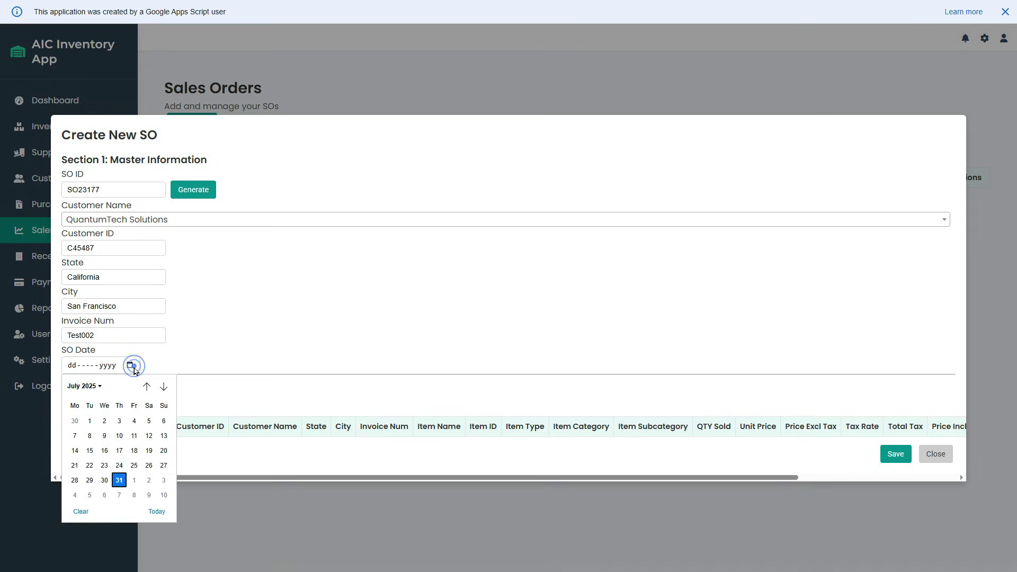
{"action": "left_click", "coordinate": [89, 421]}
- Add an Intel Core i5-8400 line item with quantity 25, unit price 150, tax rate 15 and shipping fees 10
{"action": "left_click", "coordinate": [89, 400]}
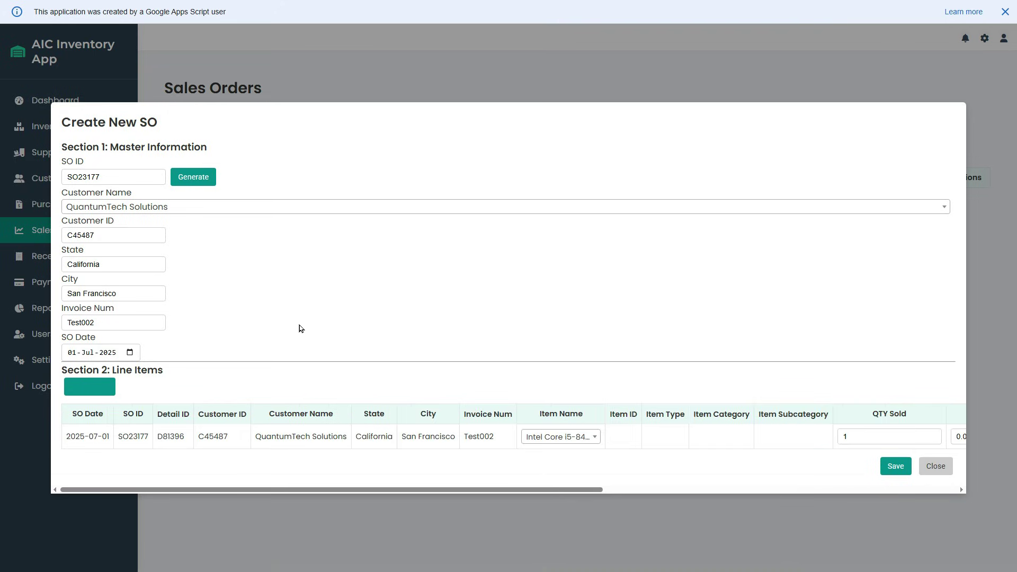
{"action": "left_click_drag", "start_coordinate": [76, 436], "coordinate": [504, 431]}
{"action": "left_click", "coordinate": [570, 442]}
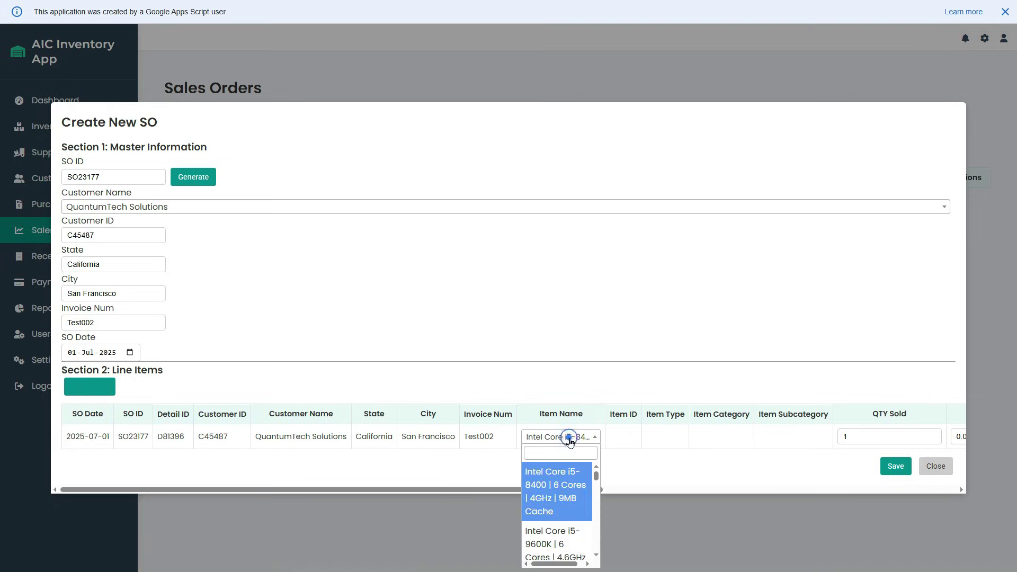
{"action": "left_click", "coordinate": [551, 498]}
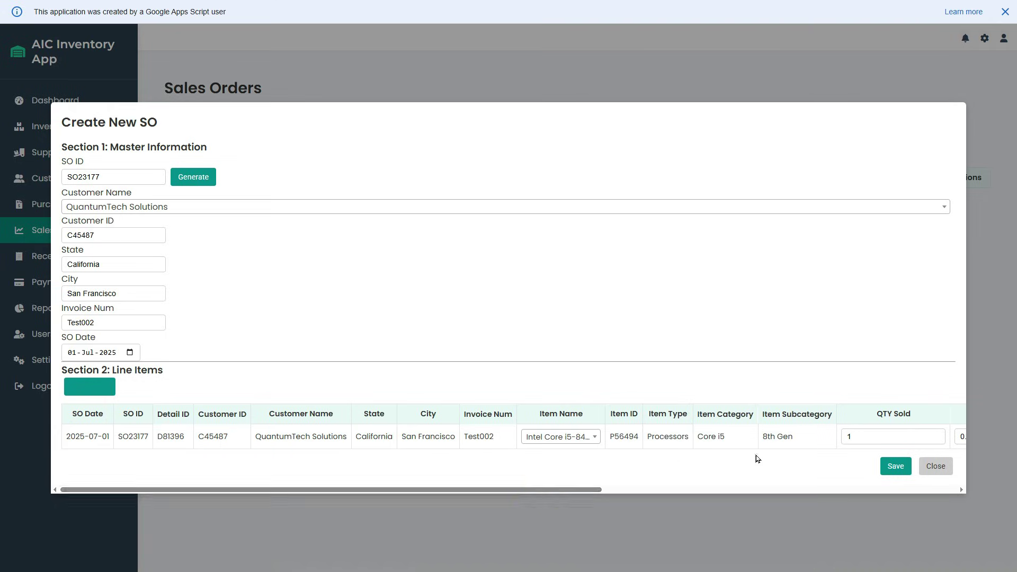
{"action": "key", "text": "Tab"}
{"action": "type", "text": "25"}
{"action": "key", "text": "Tab"}
{"action": "type", "text": "150"}
{"action": "key", "text": "Tab"}
{"action": "type", "text": "15"}
{"action": "key", "text": "Tab"}
{"action": "type", "text": "50"}
{"action": "key", "text": "Return"}
- Fill a second line item with Intel Core i5-9600K, quantity 30, unit price 250, tax rate 15 and shipping fees 10
{"action": "left_click", "coordinate": [584, 454]}
{"action": "left_click", "coordinate": [547, 409]}
{"action": "key", "text": "Tab"}
{"action": "type", "text": "30"}
{"action": "key", "text": "Tab"}
{"action": "type", "text": "250"}
{"action": "left_click_drag", "start_coordinate": [631, 502], "coordinate": [807, 504]}
{"action": "key", "text": "Tab"}
{"action": "type", "text": "15"}
{"action": "key", "text": "Tab"}
{"action": "type", "text": "10"}
- Save the new sales order and acknowledge the confirmation message
{"action": "left_click_drag", "start_coordinate": [638, 502], "coordinate": [687, 500]}
{"action": "left_click", "coordinate": [300, 486]}
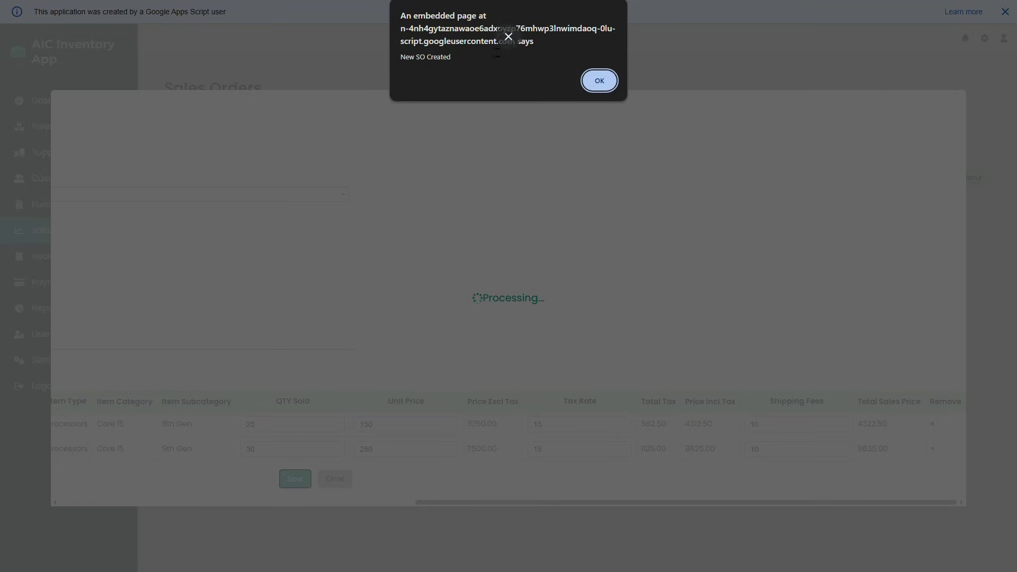
{"action": "left_click", "coordinate": [600, 80]}
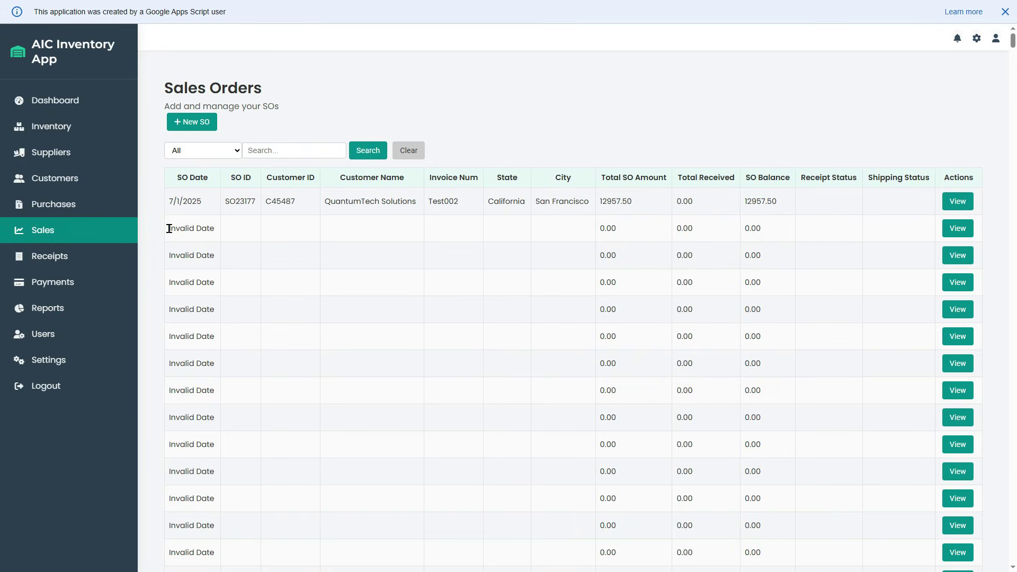
- Examine the Sales Orders list, including its blank rows, the QuantumTech Solutions order total and that order's line item details
{"action": "left_click_drag", "start_coordinate": [168, 228], "coordinate": [814, 233]}
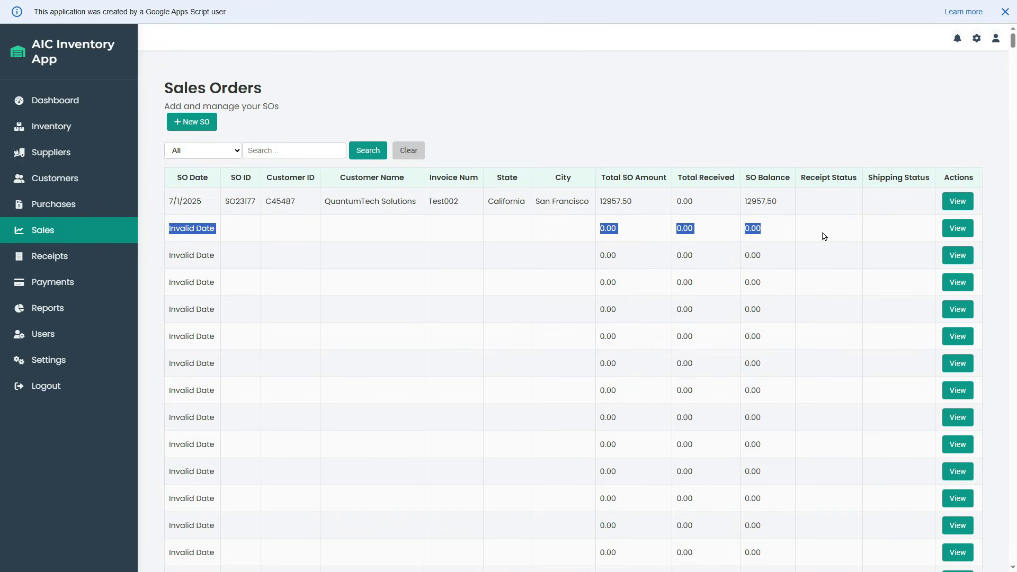
{"action": "left_click_drag", "start_coordinate": [888, 259], "coordinate": [864, 389]}
{"action": "left_click", "coordinate": [242, 233]}
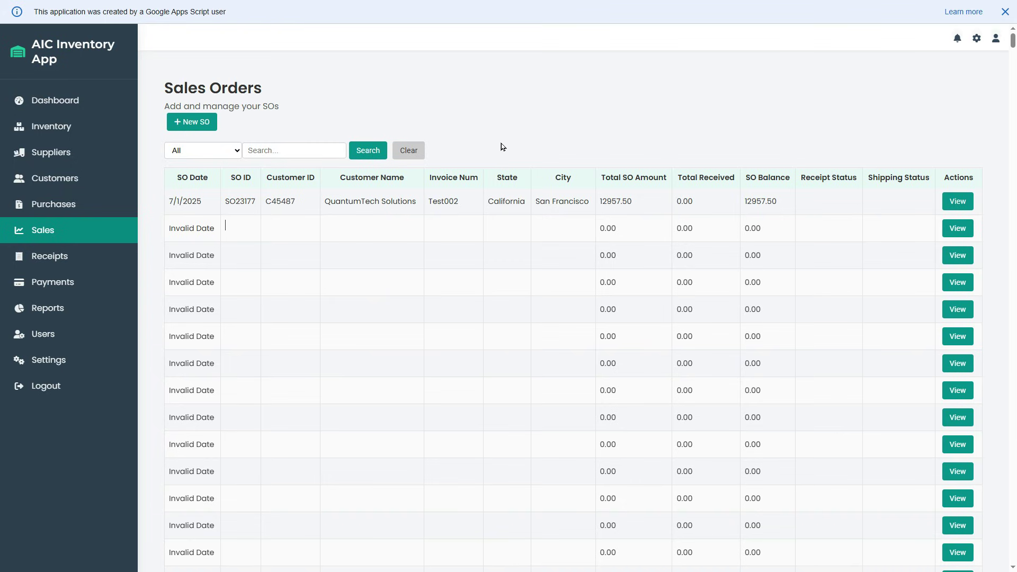
{"action": "left_click_drag", "start_coordinate": [637, 205], "coordinate": [598, 207]}
{"action": "left_click", "coordinate": [960, 203]}
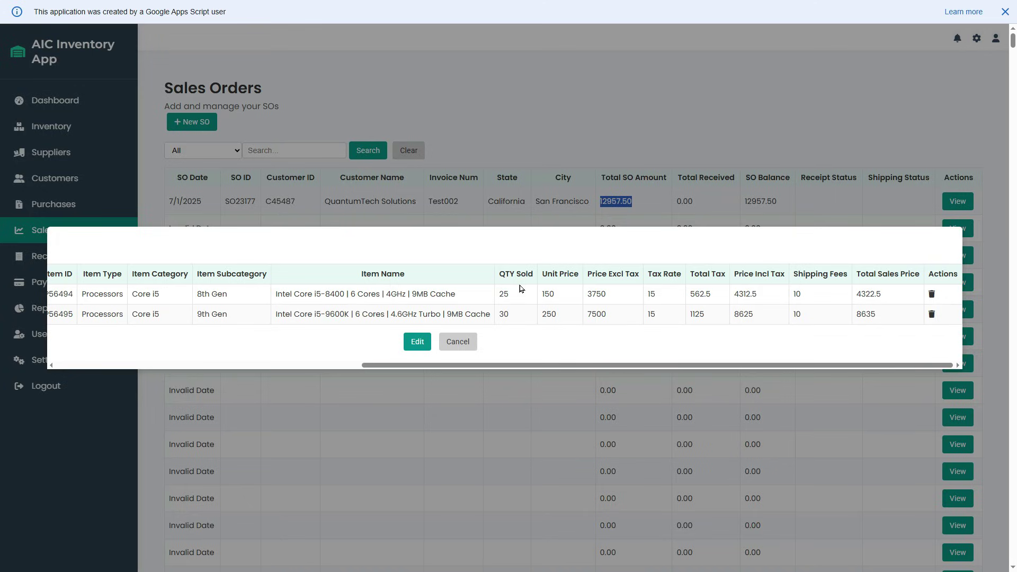
{"action": "left_click_drag", "start_coordinate": [377, 364], "coordinate": [873, 338]}
{"action": "left_click", "coordinate": [465, 344]}
{"action": "left_click", "coordinate": [341, 228]}
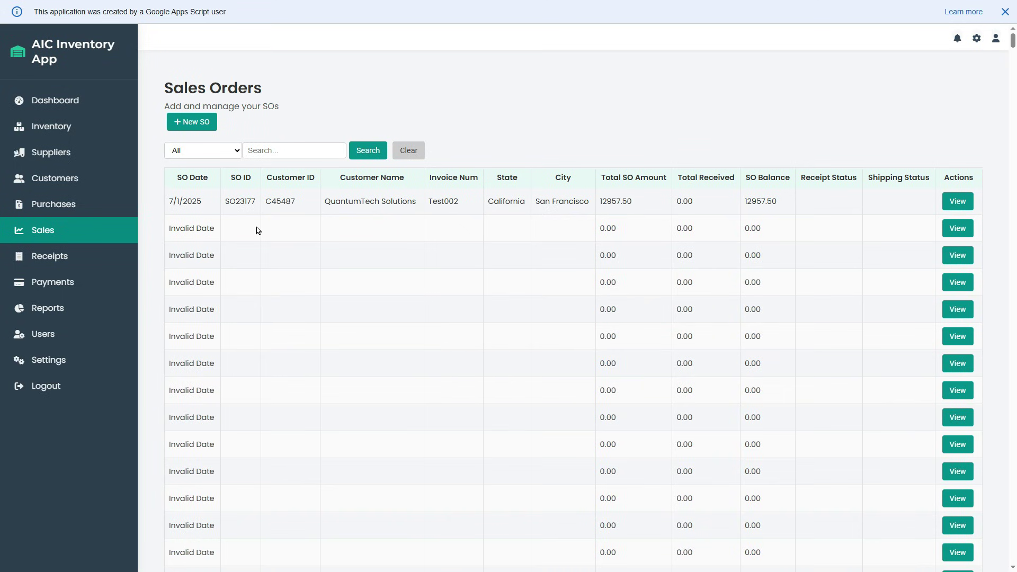
- Check QuantumTech Solutions' sales and balance under Customers, and the two processors' sold and remaining quantities under Inventory
{"action": "left_click", "coordinate": [48, 186]}
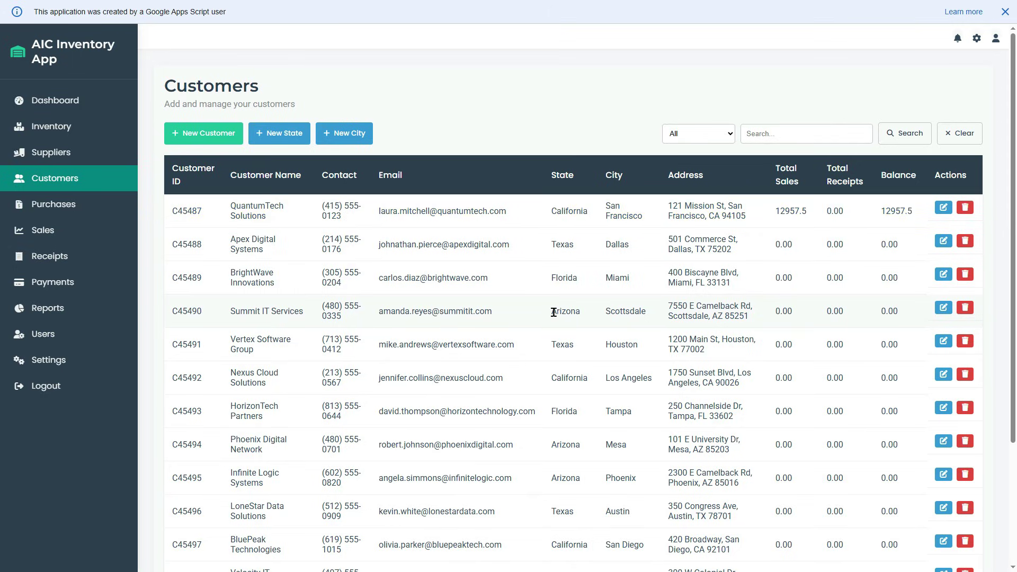
{"action": "left_click", "coordinate": [46, 130]}
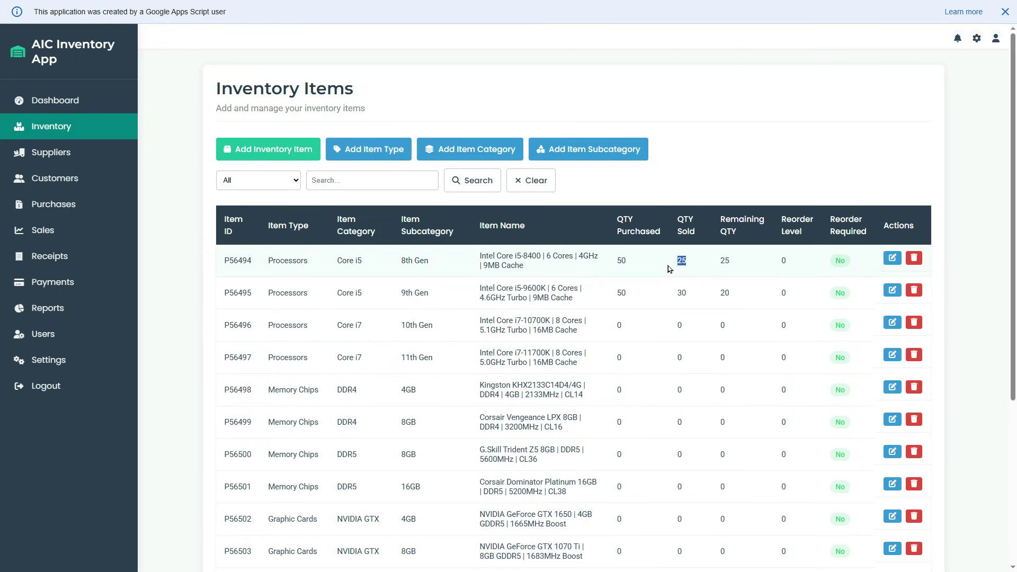
{"action": "double_click", "coordinate": [687, 297]}
{"action": "left_click", "coordinate": [718, 263]}
{"action": "left_click", "coordinate": [701, 353]}
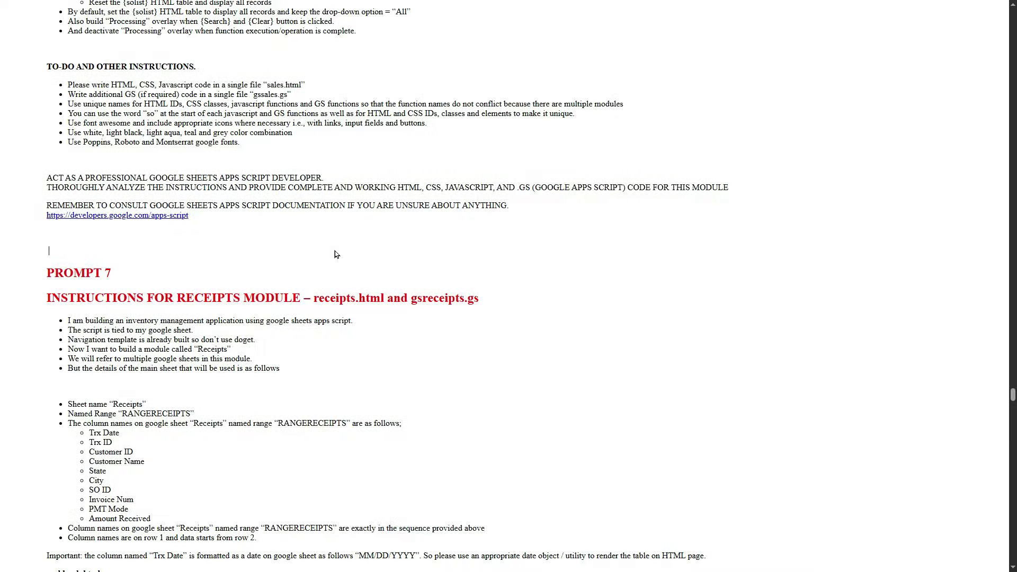
- Copy the Prompt 7 instructions for the Receipts module from the prompt document and submit them to ChatGPT
{"action": "scroll", "coordinate": [337, 249], "scroll_direction": "down", "scroll_amount": 4}
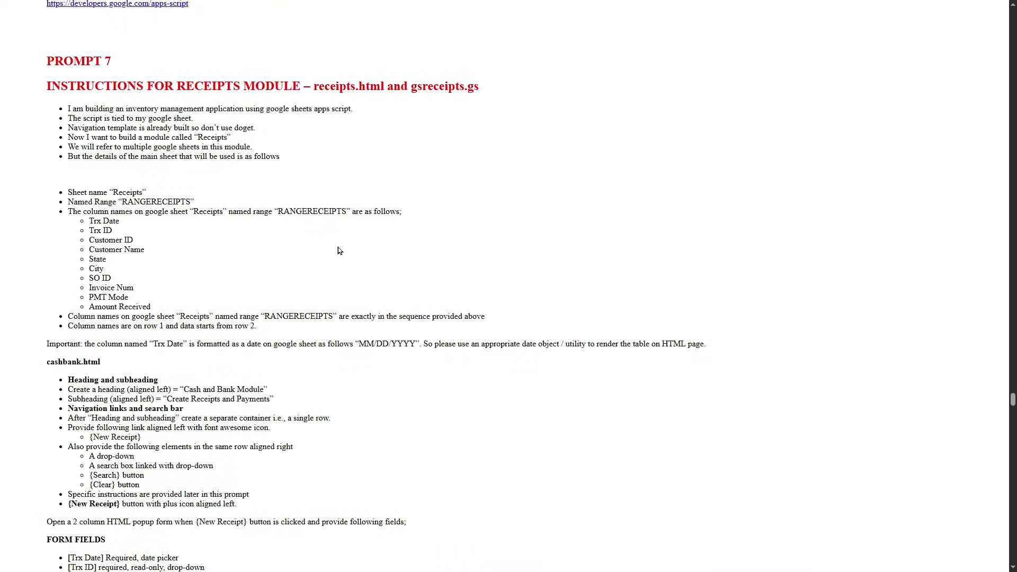
{"action": "left_click_drag", "start_coordinate": [48, 86], "coordinate": [408, 296]}
{"action": "right_click", "coordinate": [409, 296]}
{"action": "key", "text": "ctrl+c"}
{"action": "key", "text": "alt+Tab"}
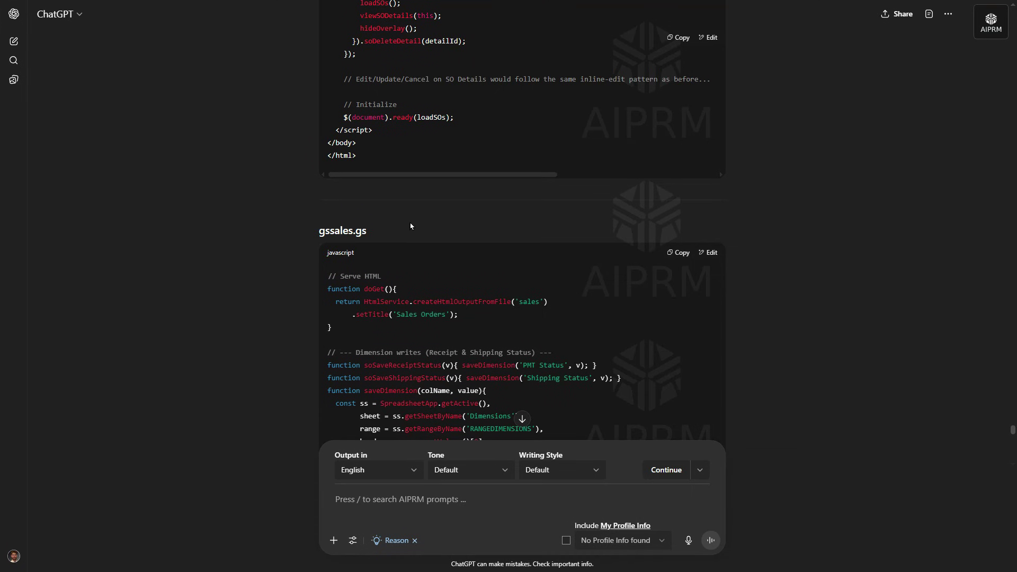
{"action": "scroll", "coordinate": [434, 370], "scroll_direction": "down", "scroll_amount": 5}
{"action": "key", "text": "ctrl+v"}
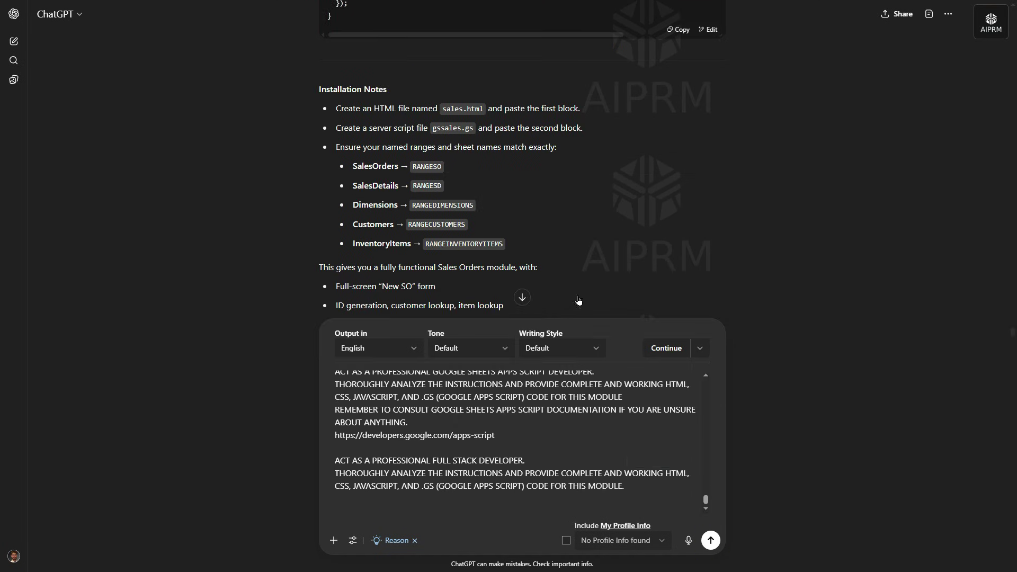
{"action": "key", "text": "Return"}
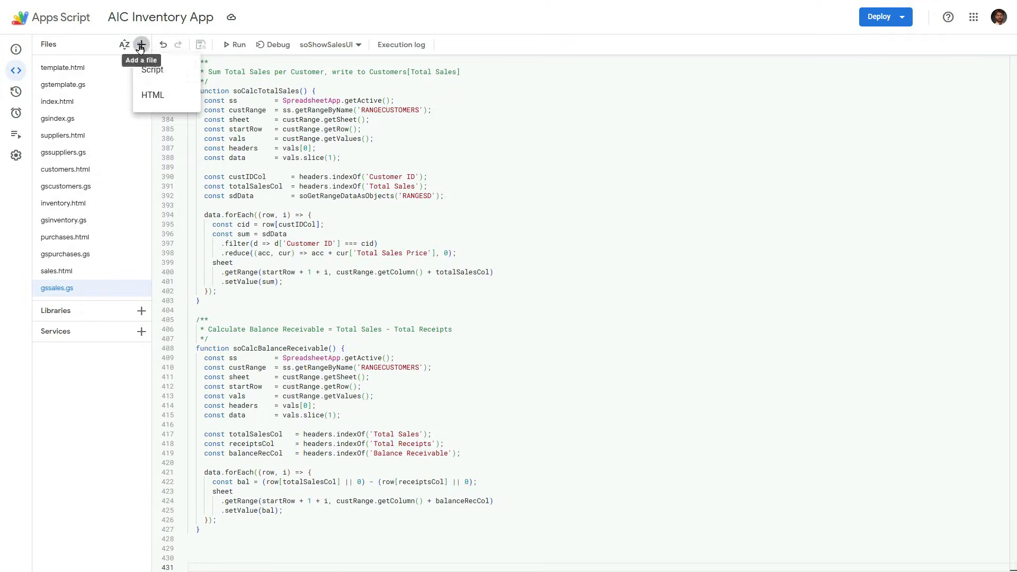
- Add a new HTML file named receipts to the Apps Script project
{"action": "left_click", "coordinate": [150, 93]}
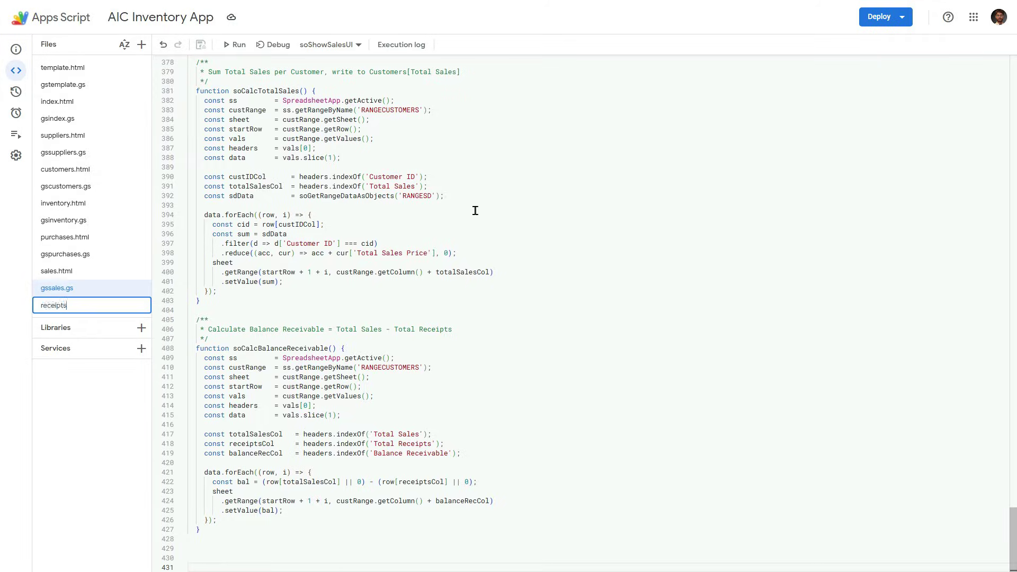
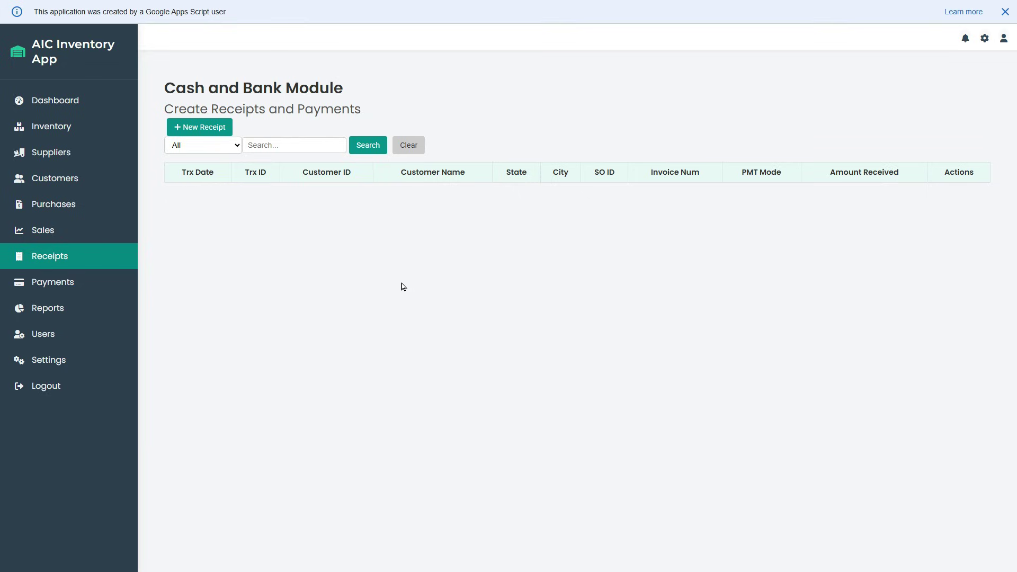
- Start a new receipt in the AIC Inventory App, date it 1 July 2025 and generate its Trx ID
{"action": "left_click", "coordinate": [186, 128]}
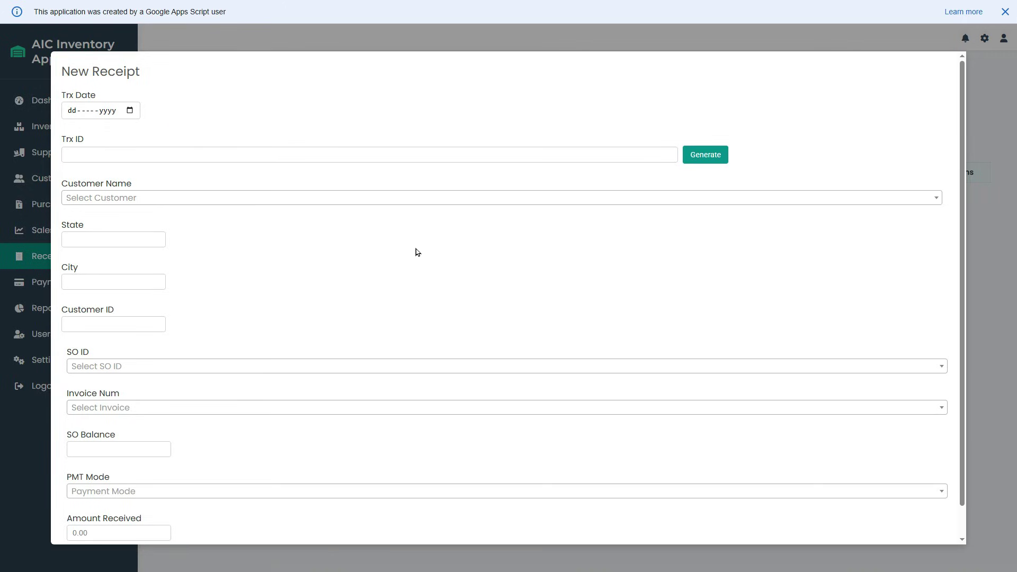
{"action": "scroll", "coordinate": [415, 249], "scroll_direction": "down", "scroll_amount": 1}
{"action": "scroll", "coordinate": [415, 249], "scroll_direction": "up", "scroll_amount": 1}
{"action": "scroll", "coordinate": [417, 253], "scroll_direction": "up", "scroll_amount": 1}
{"action": "left_click", "coordinate": [130, 110]}
{"action": "left_click", "coordinate": [91, 166]}
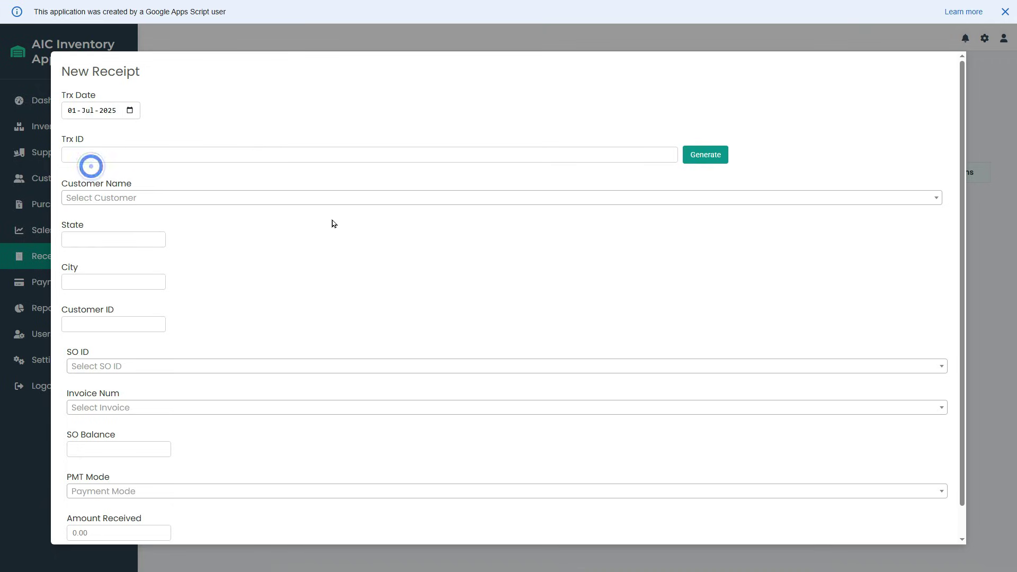
{"action": "left_click", "coordinate": [710, 154]}
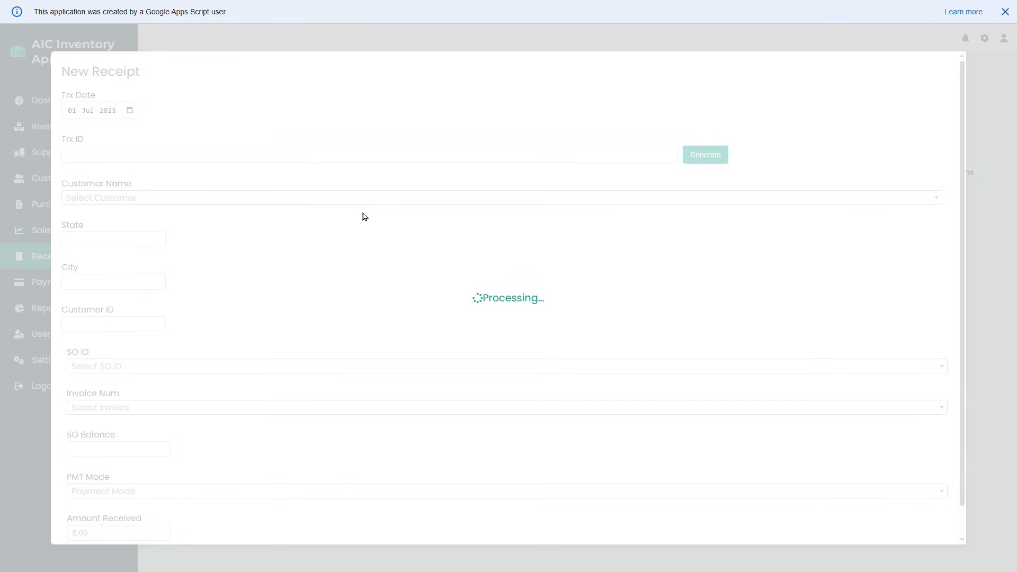
- Select QuantumTech Solutions as the receipt's customer and check which SO IDs are offered
{"action": "left_click", "coordinate": [374, 200]}
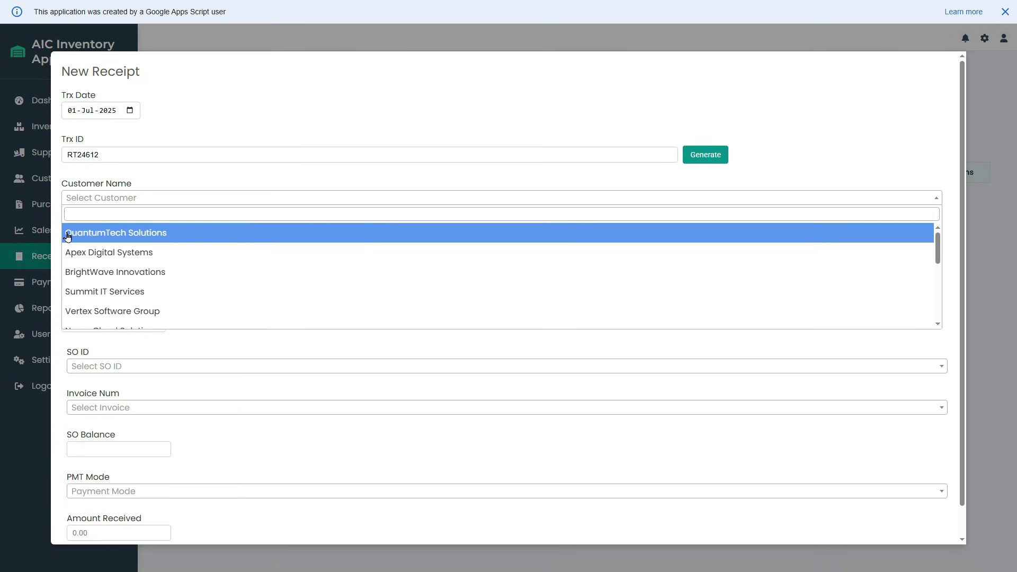
{"action": "left_click", "coordinate": [114, 232]}
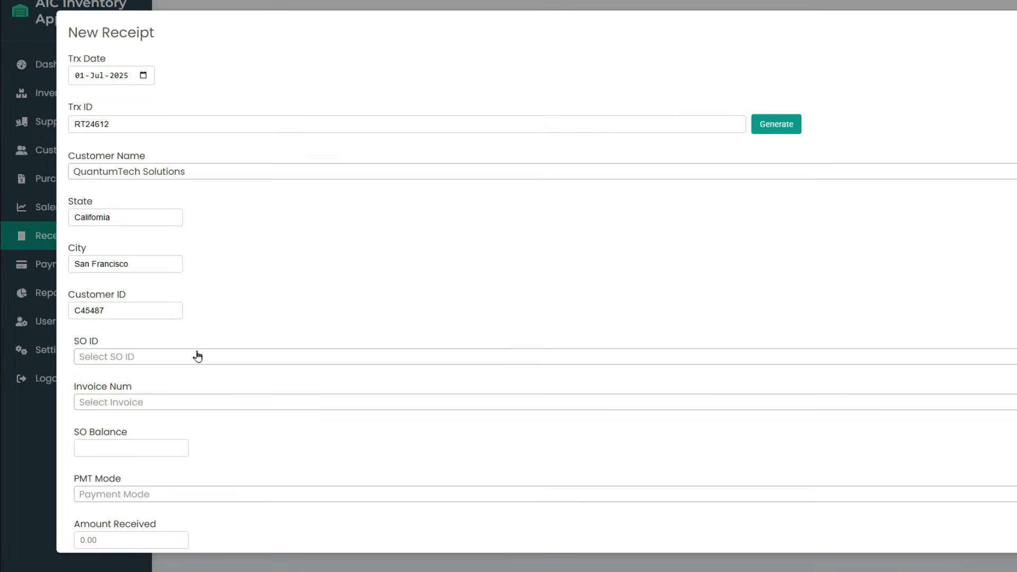
{"action": "left_click", "coordinate": [257, 358]}
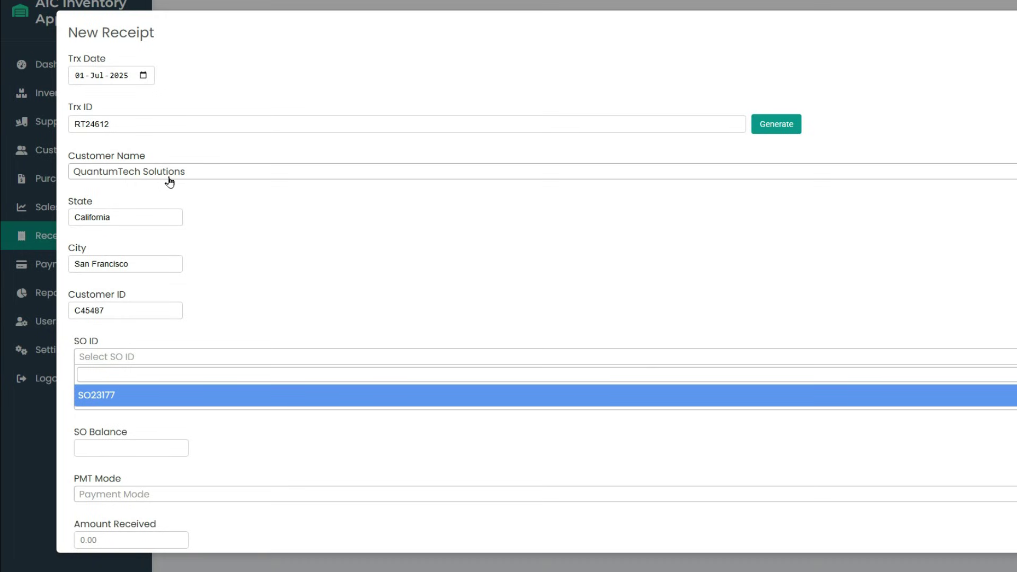
{"action": "left_click", "coordinate": [201, 207]}
- Check the SO ID options with Apex Digital Systems as the customer and reselect QuantumTech Solutions
{"action": "left_click", "coordinate": [205, 174]}
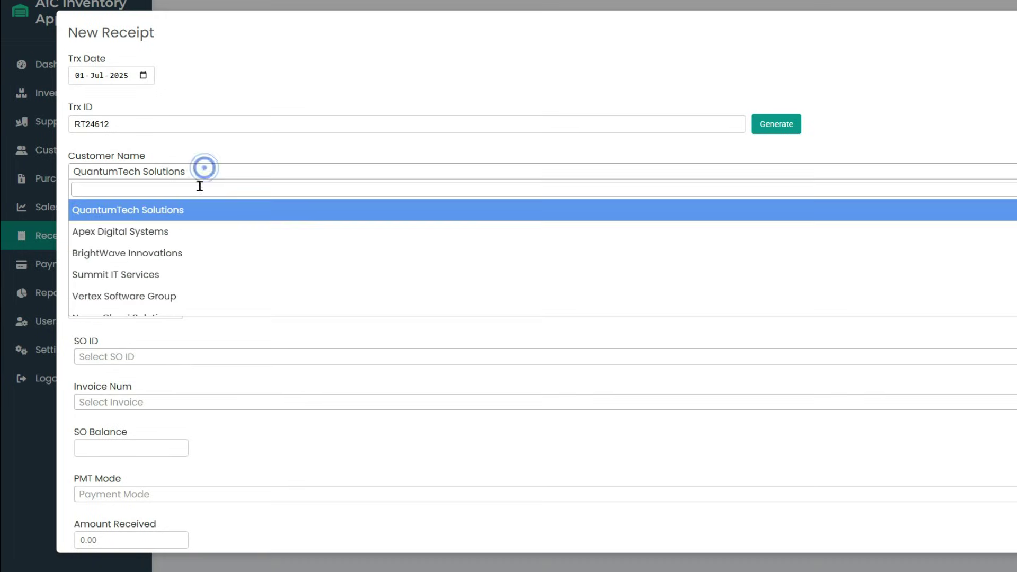
{"action": "left_click", "coordinate": [136, 234]}
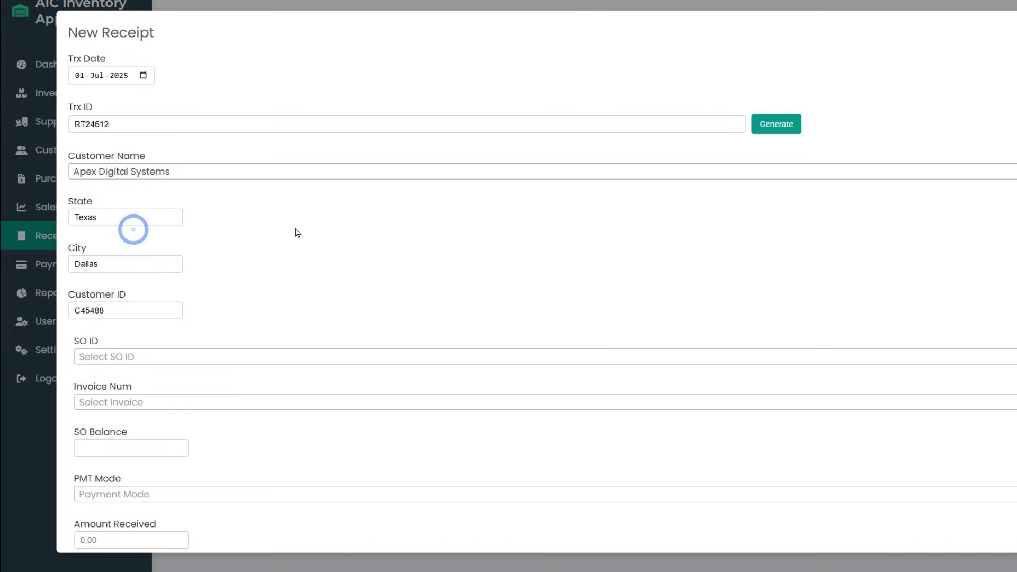
{"action": "left_click", "coordinate": [216, 356]}
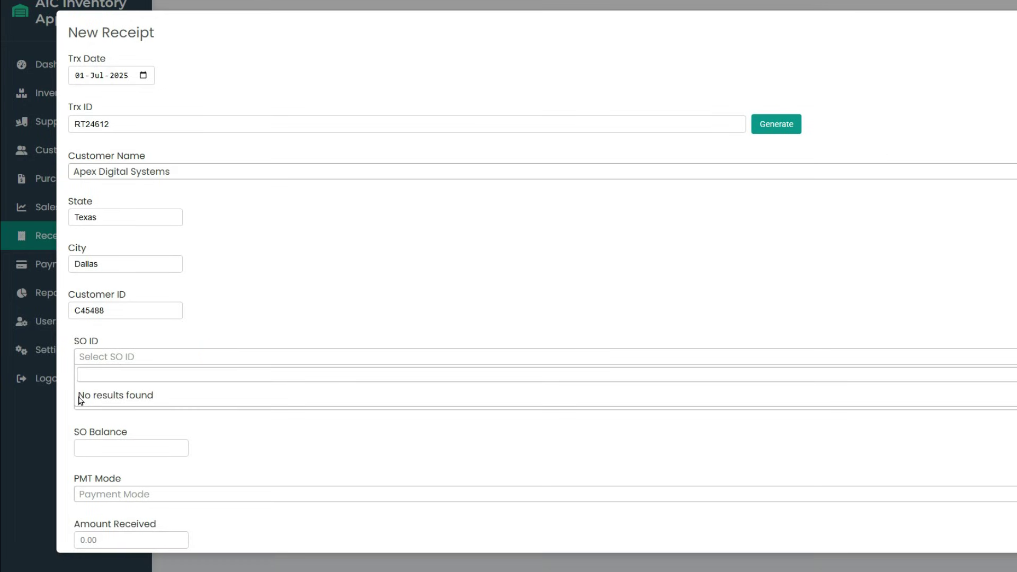
{"action": "left_click", "coordinate": [233, 312]}
{"action": "left_click", "coordinate": [226, 170]}
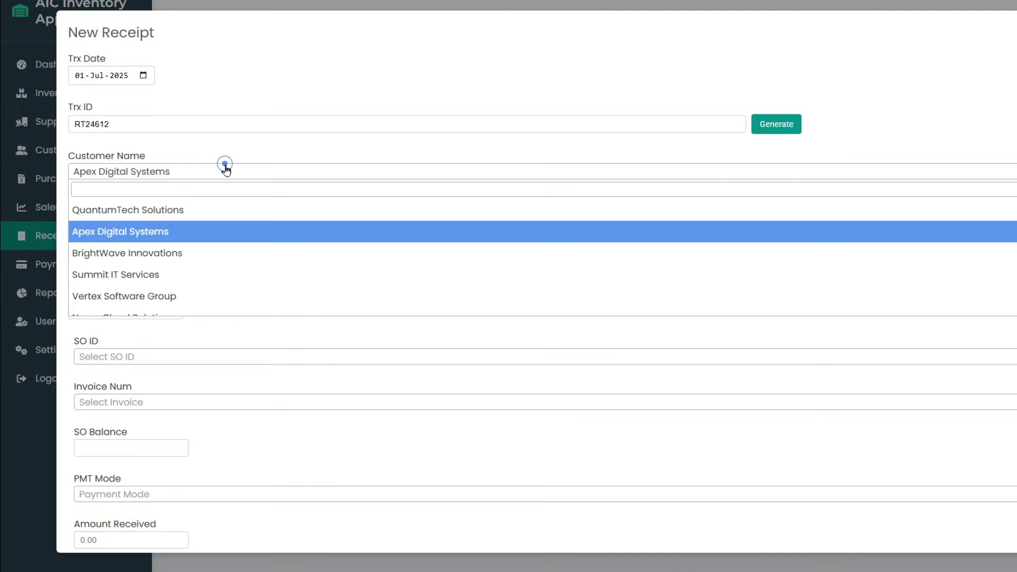
{"action": "left_click", "coordinate": [177, 213]}
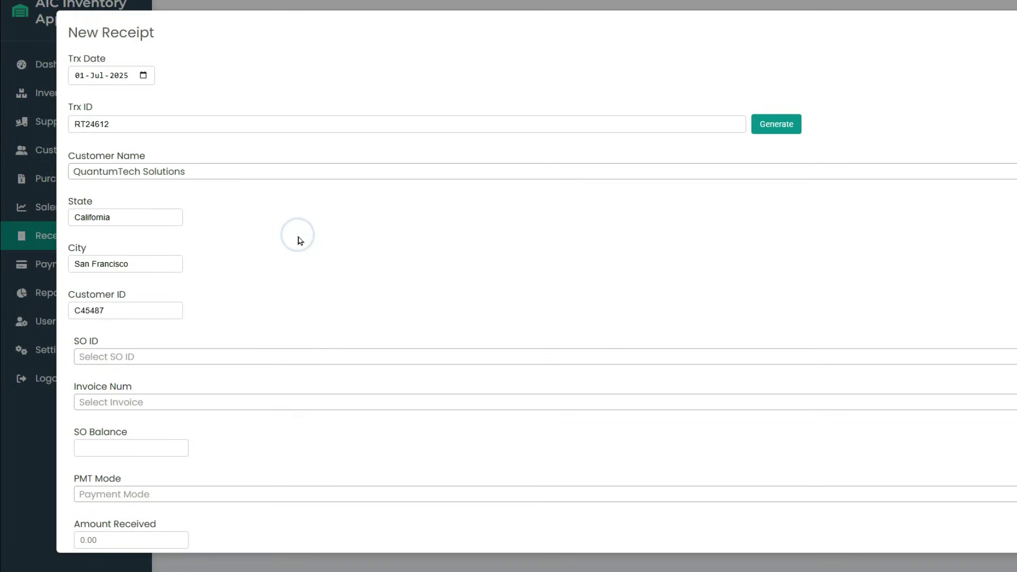
- Link the receipt to QuantumTech Solutions' sales order and invoice Test002, and set the payment mode to Credit Card
{"action": "left_click", "coordinate": [292, 356]}
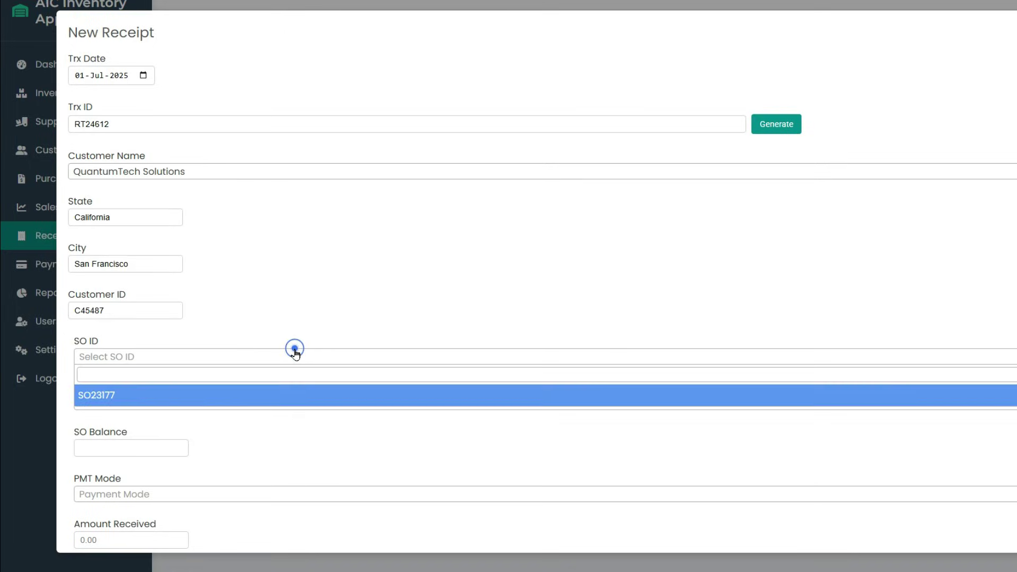
{"action": "left_click", "coordinate": [125, 401]}
{"action": "left_click", "coordinate": [125, 402]}
{"action": "left_click", "coordinate": [255, 317]}
{"action": "scroll", "coordinate": [152, 408], "scroll_direction": "down", "scroll_amount": 1}
{"action": "left_click", "coordinate": [153, 407]}
{"action": "left_click_drag", "start_coordinate": [154, 407], "coordinate": [76, 415]}
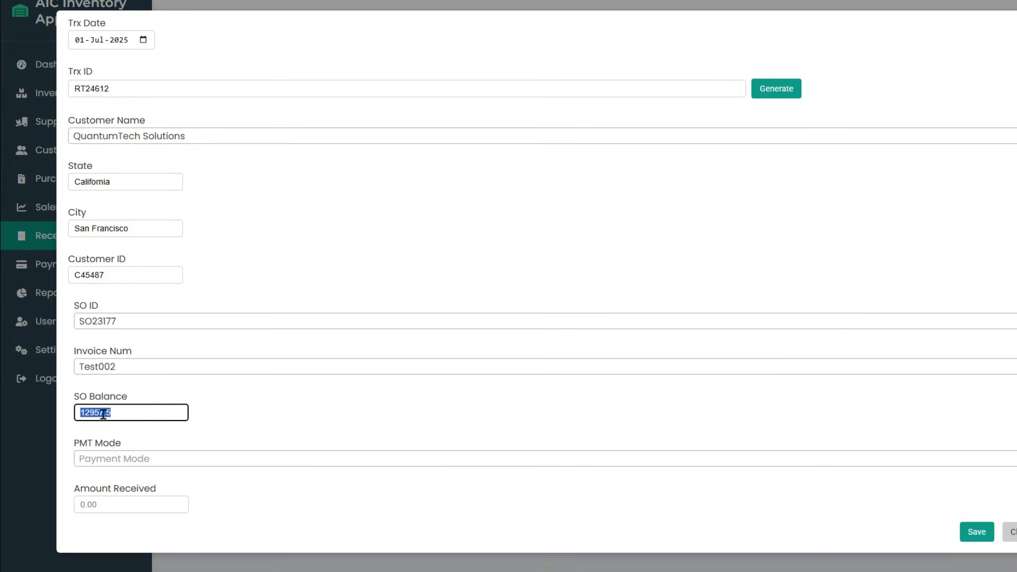
{"action": "left_click", "coordinate": [243, 417]}
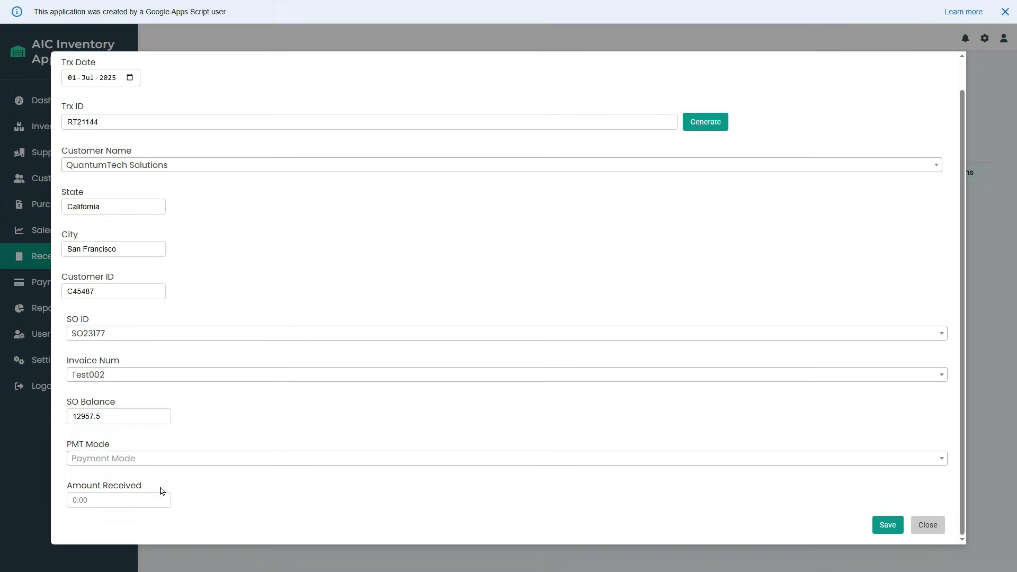
{"action": "left_click", "coordinate": [150, 459]}
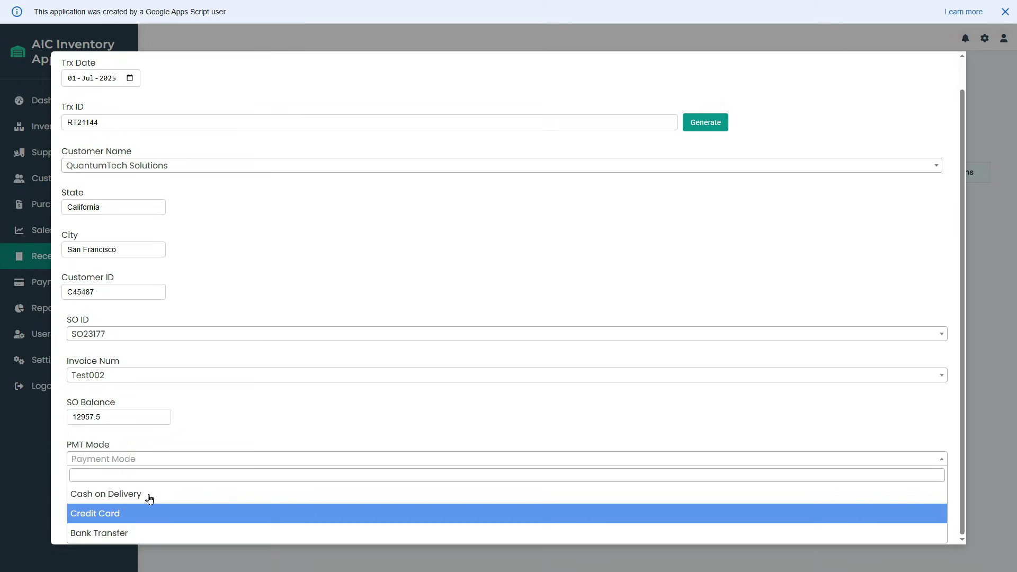
{"action": "left_click", "coordinate": [106, 516]}
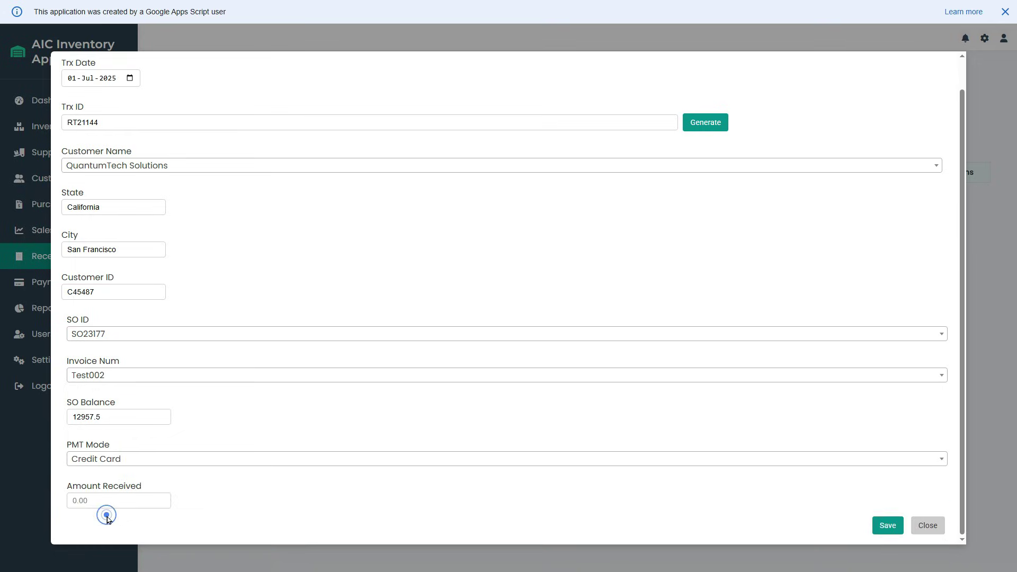
- Try to save the receipt with an amount received of 13000
{"action": "left_click", "coordinate": [94, 505]}
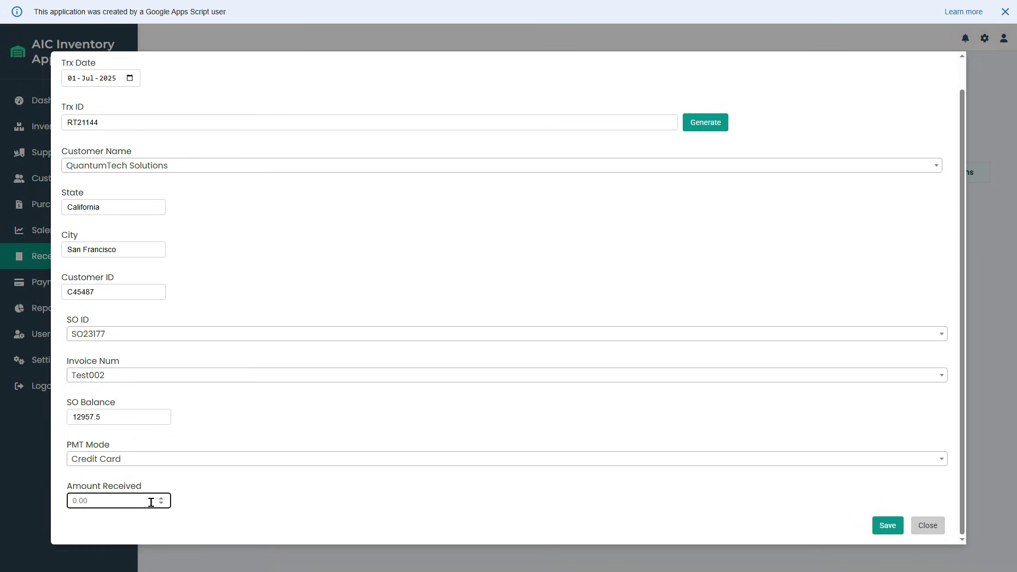
{"action": "type", "text": "13000"}
{"action": "key", "text": "Tab"}
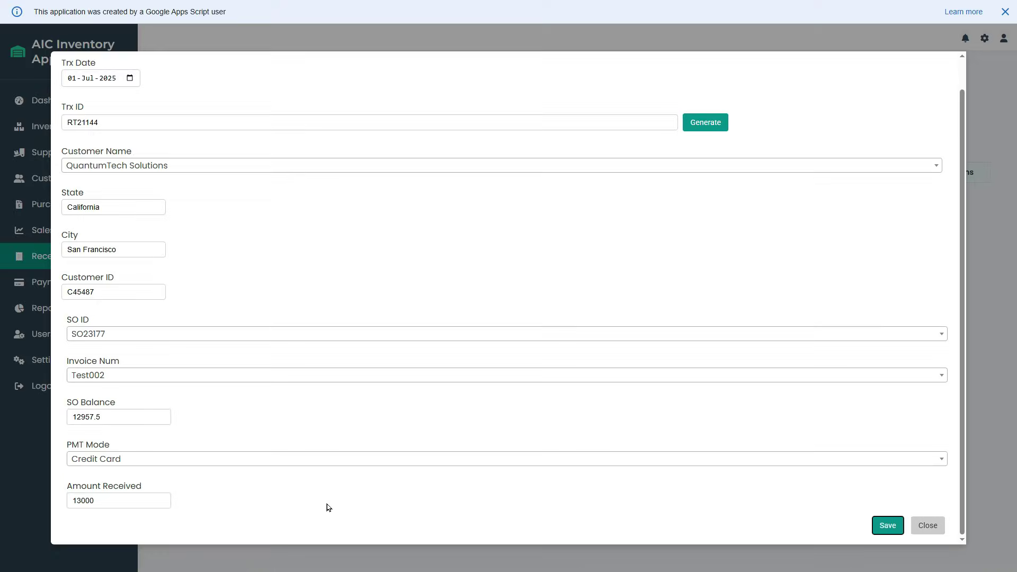
{"action": "left_click", "coordinate": [887, 525]}
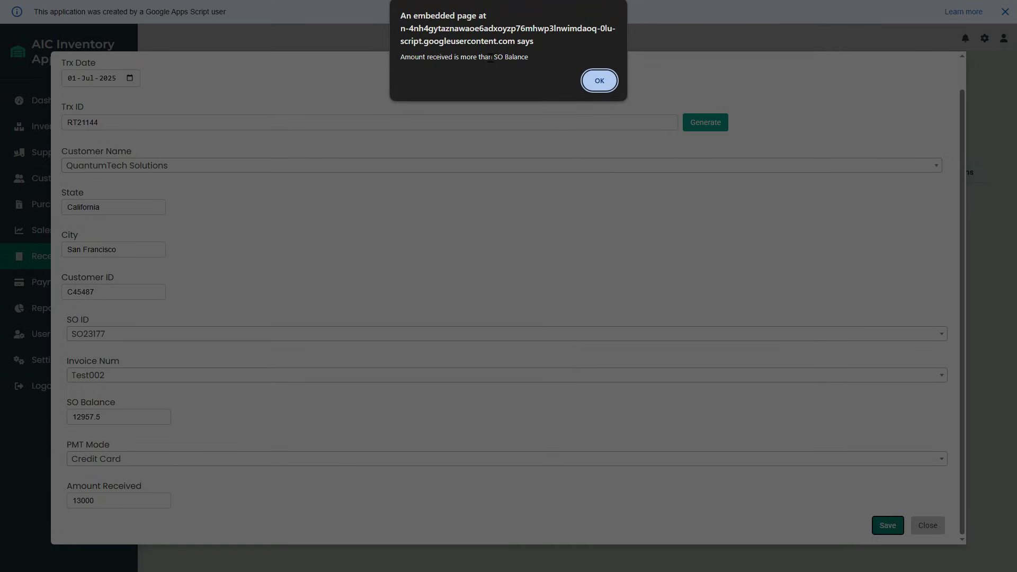
{"action": "left_click", "coordinate": [600, 81]}
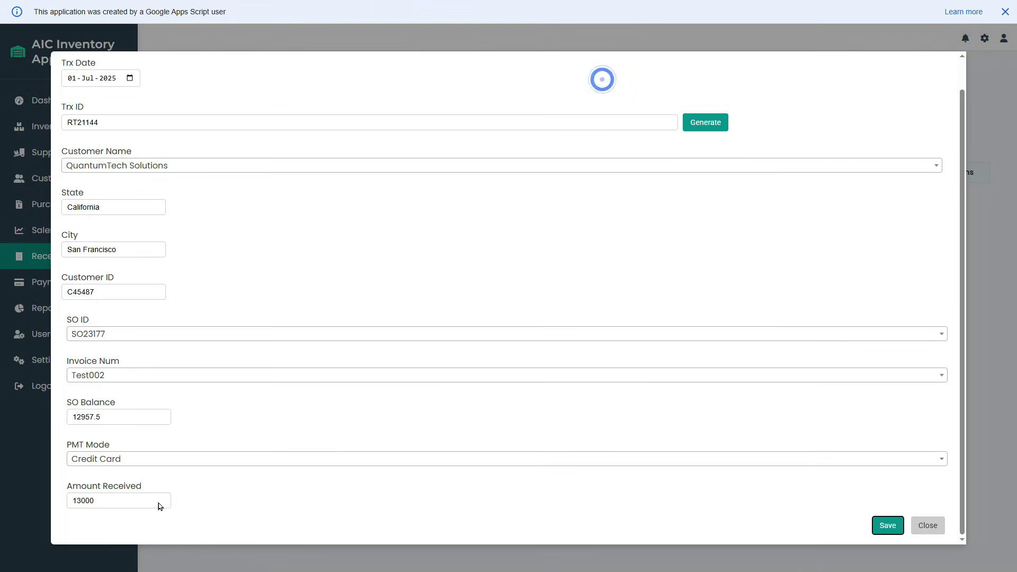
- Set the receipt's amount received to 10000 and save the receipt
{"action": "double_click", "coordinate": [131, 500]}
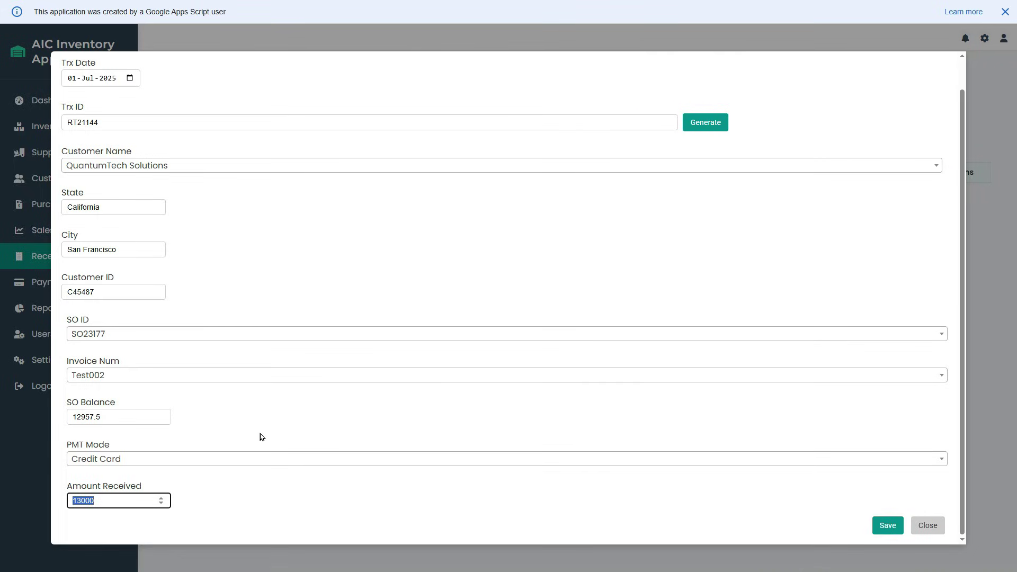
{"action": "type", "text": "10000"}
{"action": "key", "text": "Tab"}
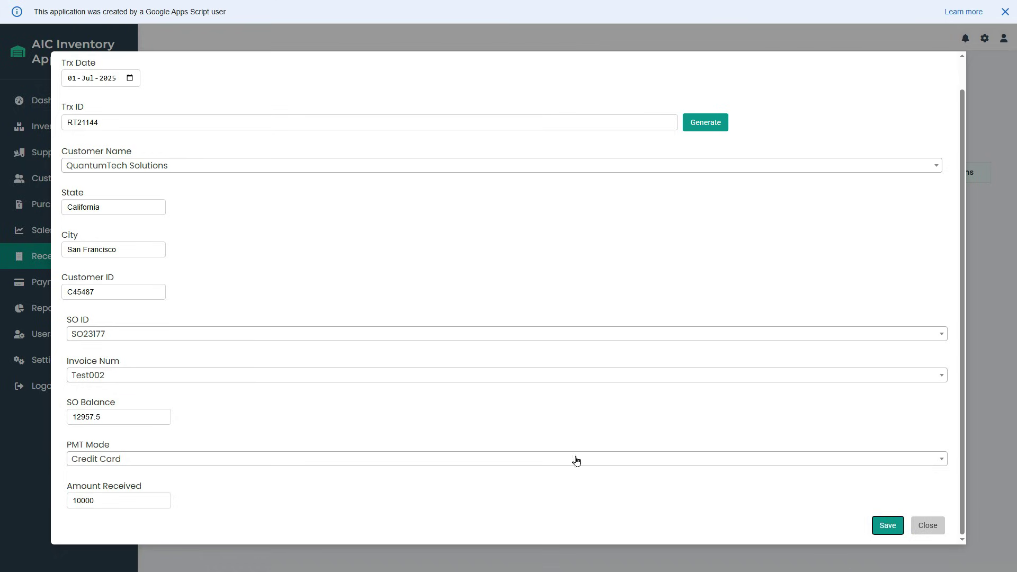
{"action": "left_click", "coordinate": [887, 527]}
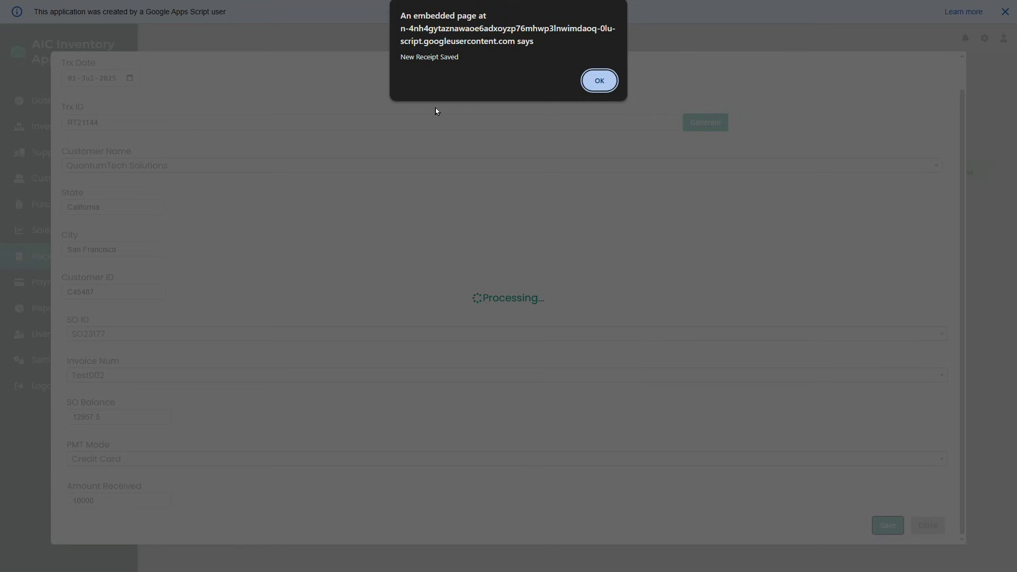
{"action": "left_click", "coordinate": [599, 81]}
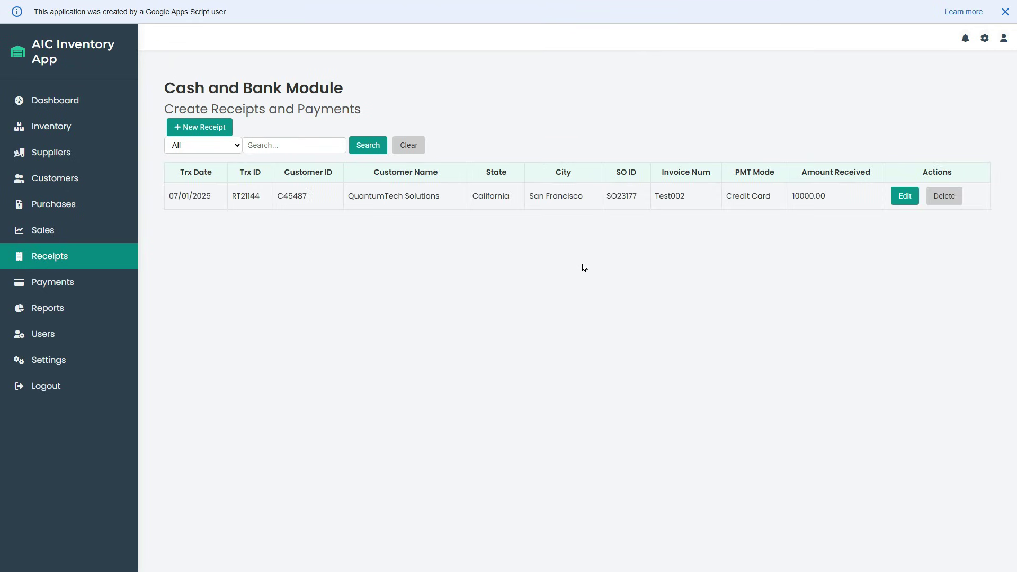
- Check the saved receipt's amount in the list, then review its details in the edit form without changing anything
{"action": "double_click", "coordinate": [809, 195]}
{"action": "left_click", "coordinate": [770, 260]}
{"action": "left_click", "coordinate": [909, 196]}
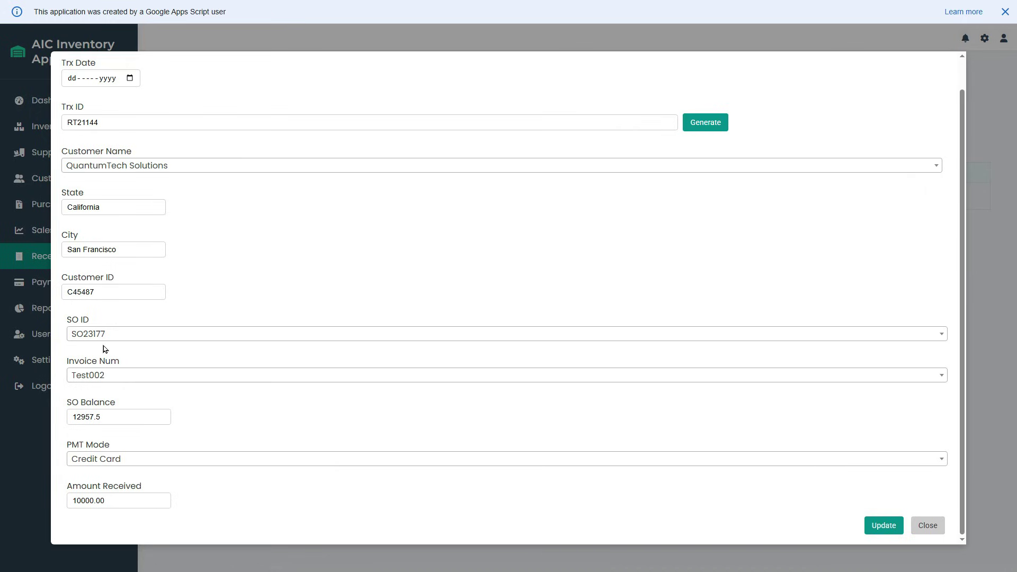
{"action": "left_click", "coordinate": [939, 529]}
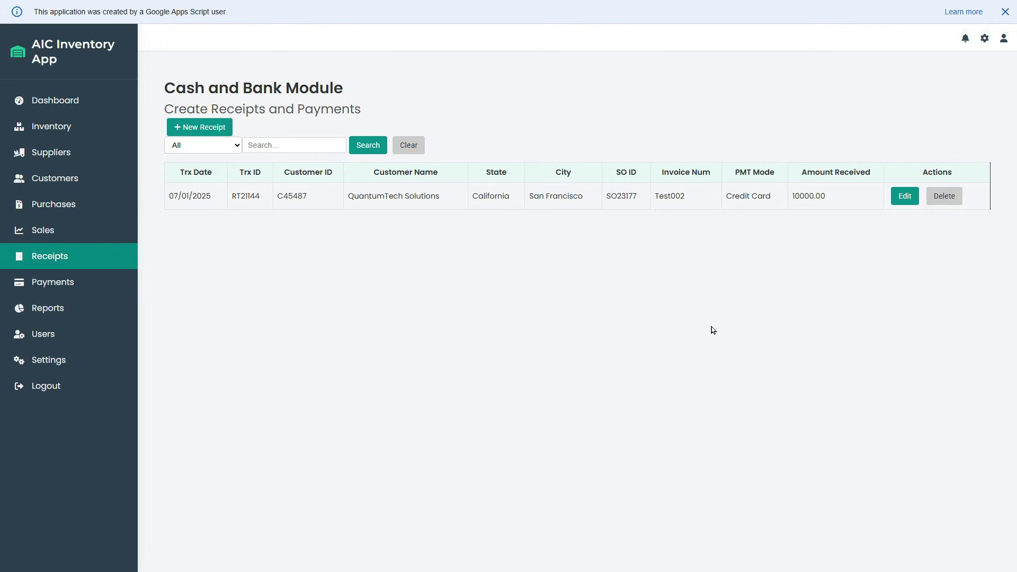
- Check QuantumTech Solutions' total receipts and balance in the customer list
{"action": "left_click", "coordinate": [58, 184]}
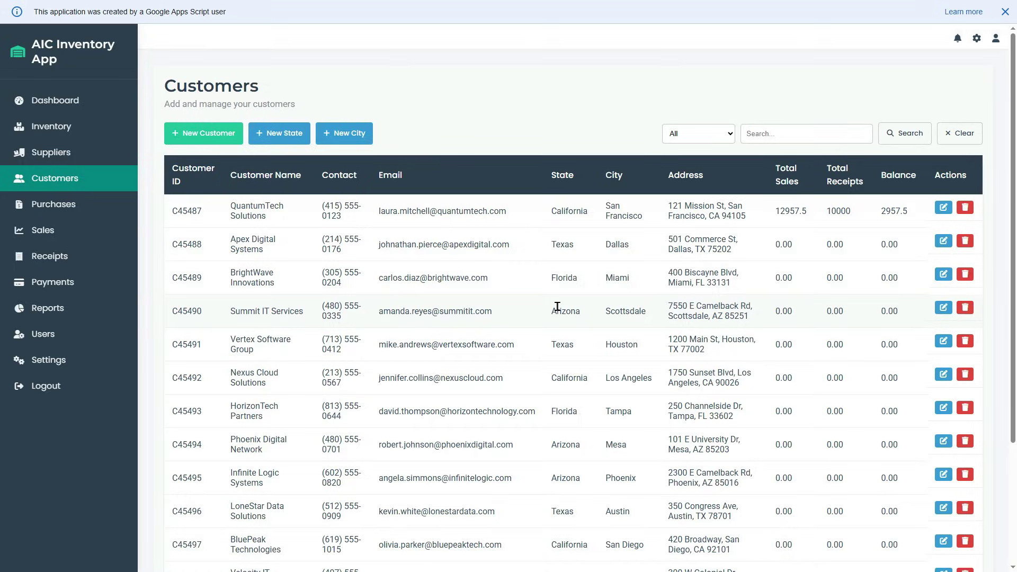
{"action": "double_click", "coordinate": [857, 212]}
{"action": "left_click_drag", "start_coordinate": [913, 214], "coordinate": [879, 215]}
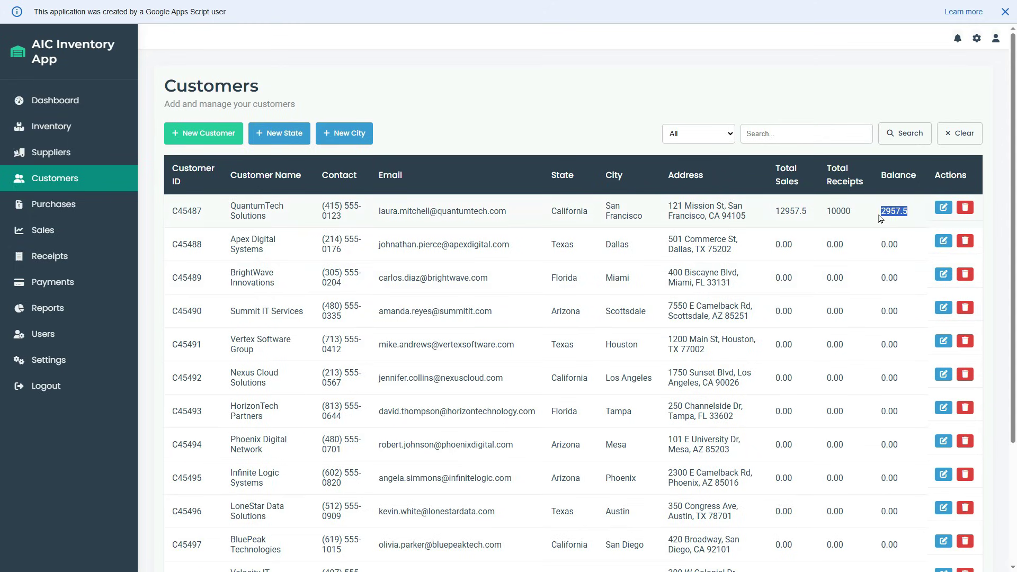
{"action": "left_click", "coordinate": [832, 299]}
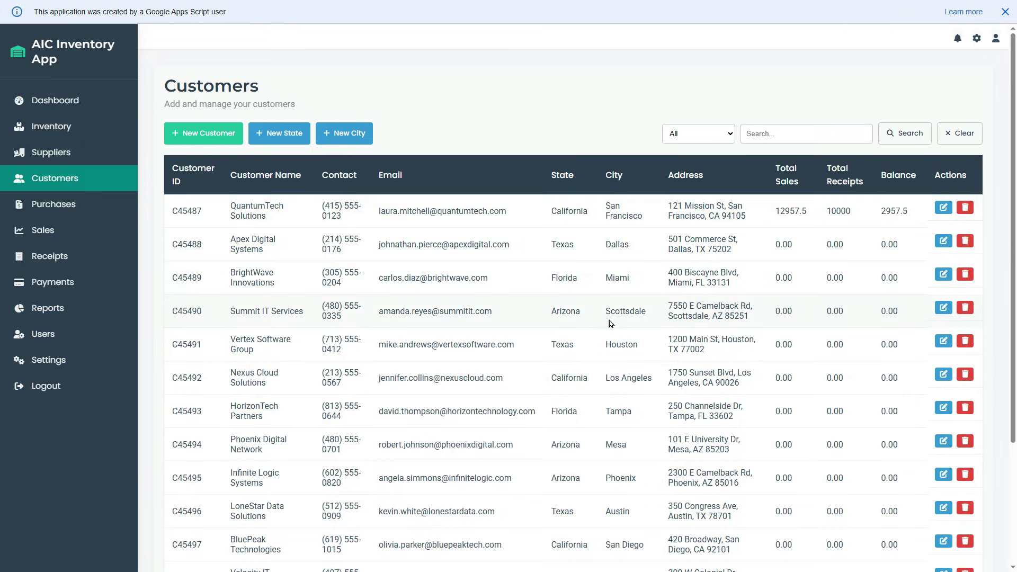
- Check the total received and the SO ID of QuantumTech Solutions' order in the sales order list
{"action": "left_click", "coordinate": [42, 231]}
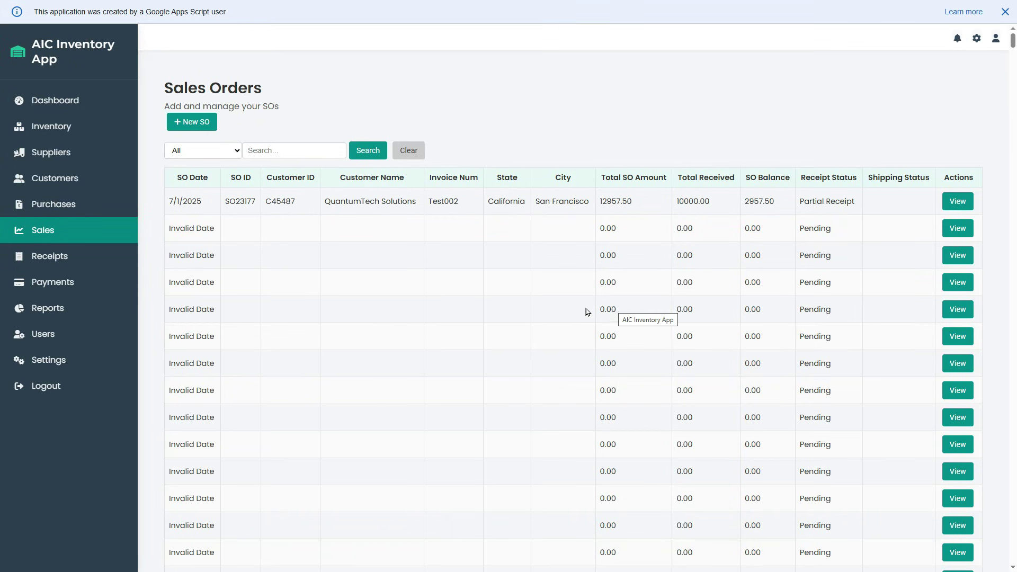
{"action": "left_click_drag", "start_coordinate": [714, 203], "coordinate": [675, 206]}
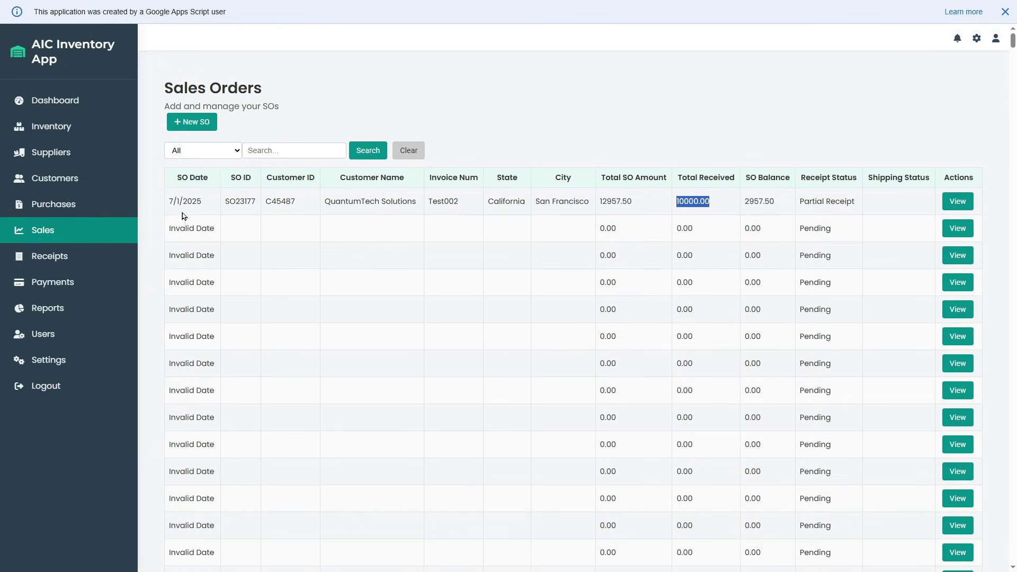
{"action": "left_click_drag", "start_coordinate": [256, 201], "coordinate": [226, 201]}
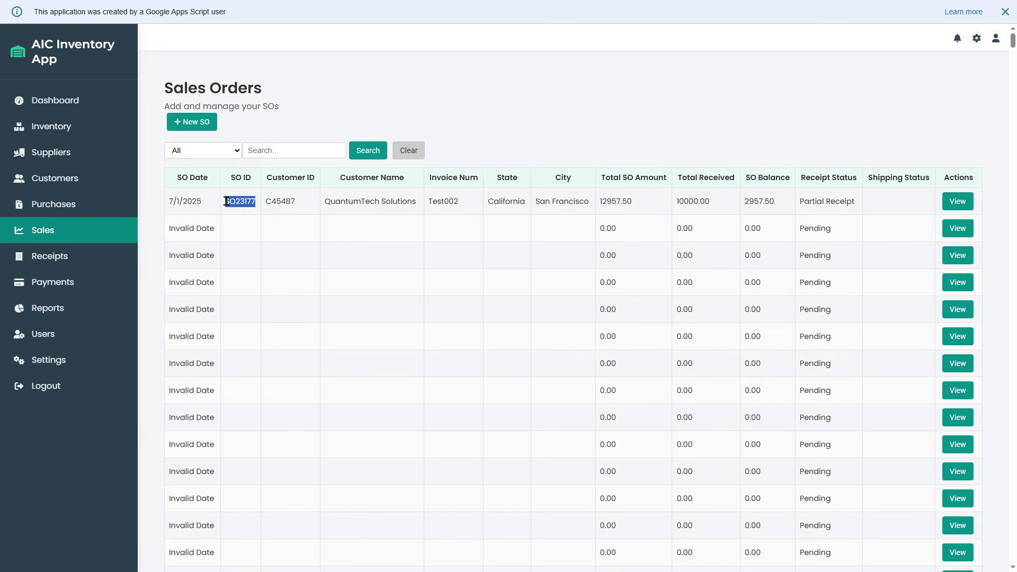
{"action": "left_click", "coordinate": [555, 327]}
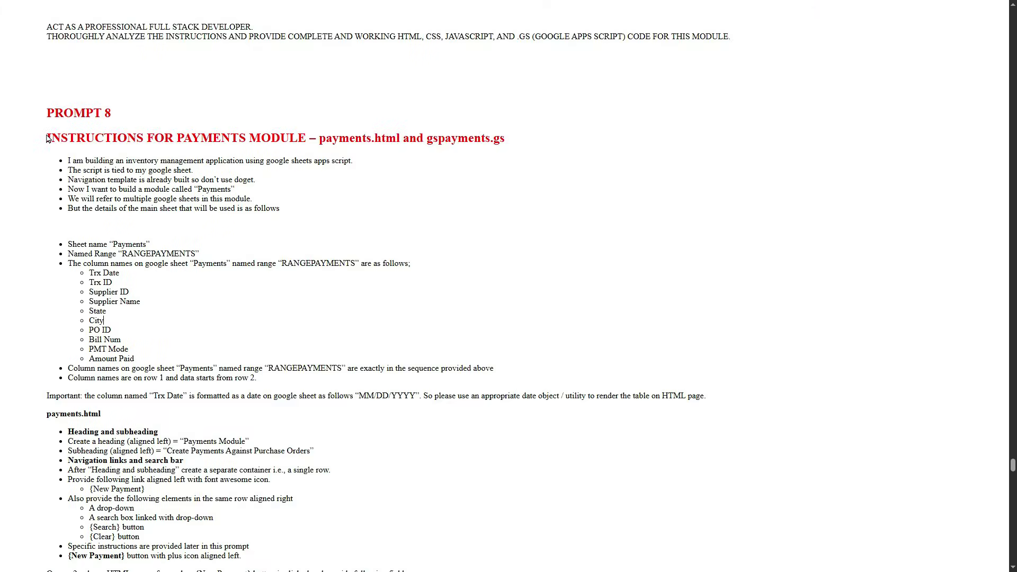
- Copy the Prompt 8 instructions for the Payments module and paste them as plain text into the ChatGPT conversation
{"action": "left_click_drag", "start_coordinate": [46, 139], "coordinate": [281, 209]}
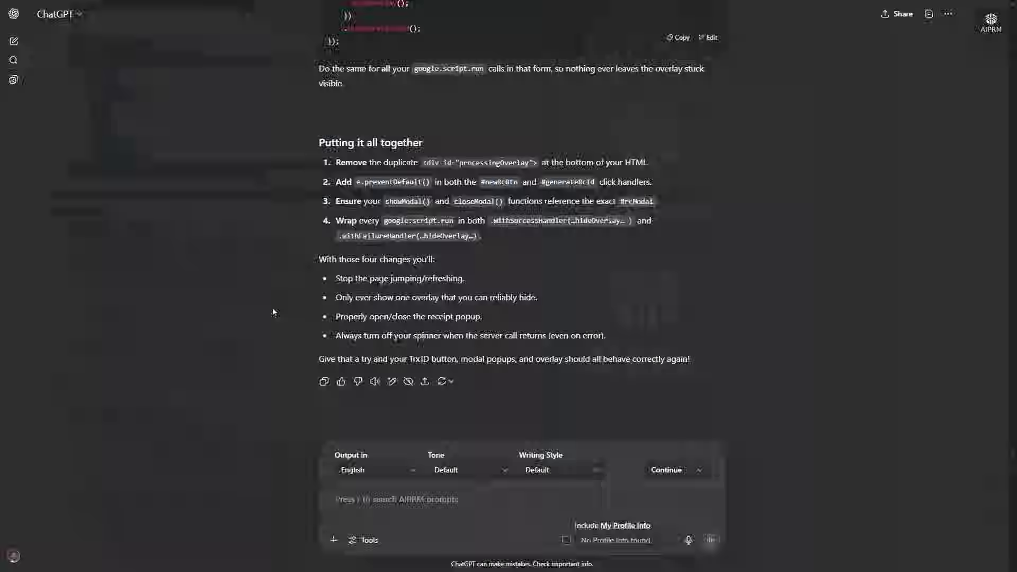
{"action": "right_click", "coordinate": [360, 500]}
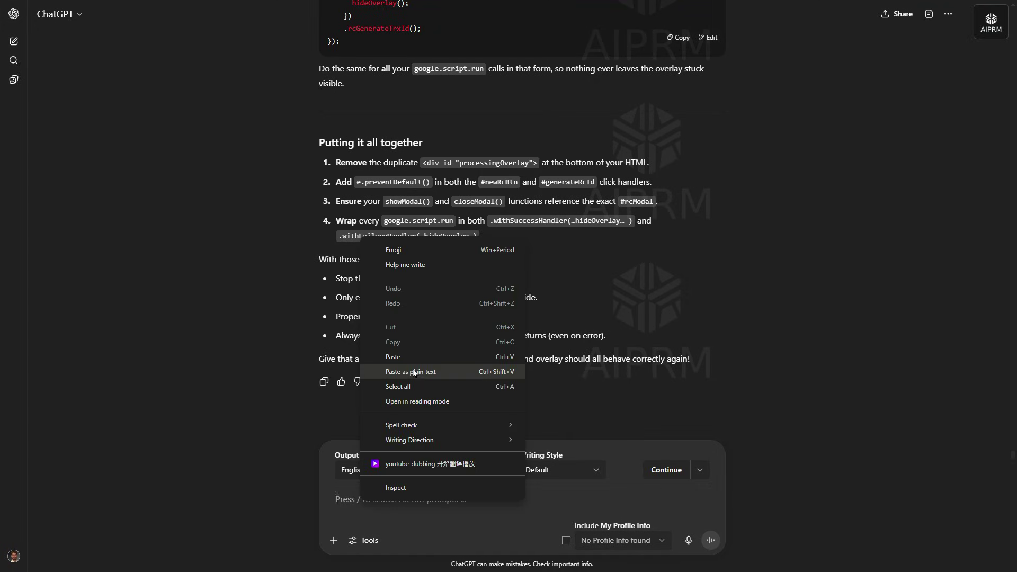
{"action": "left_click", "coordinate": [415, 372]}
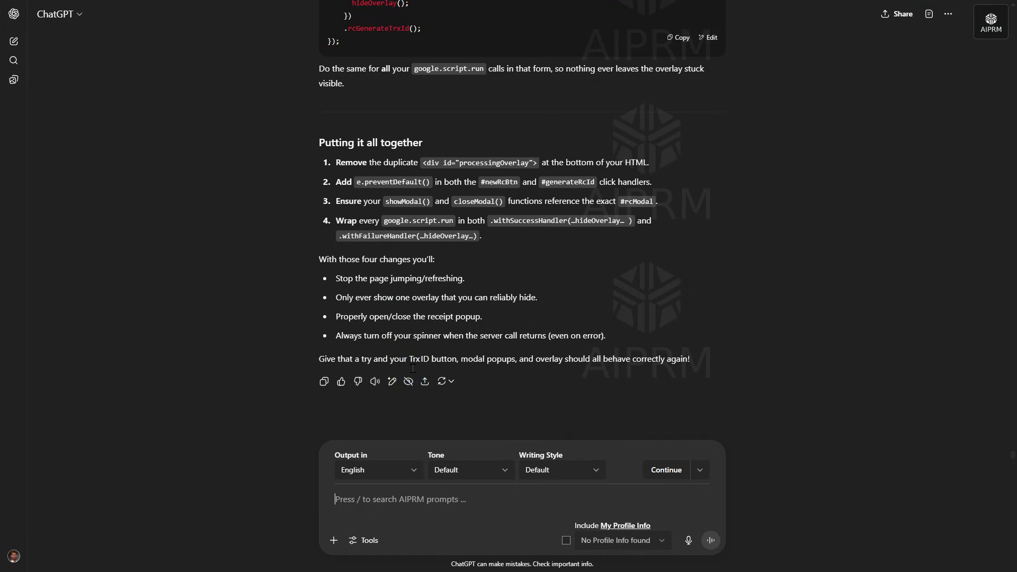
{"action": "left_click_drag", "start_coordinate": [1002, 350], "coordinate": [423, 431]}
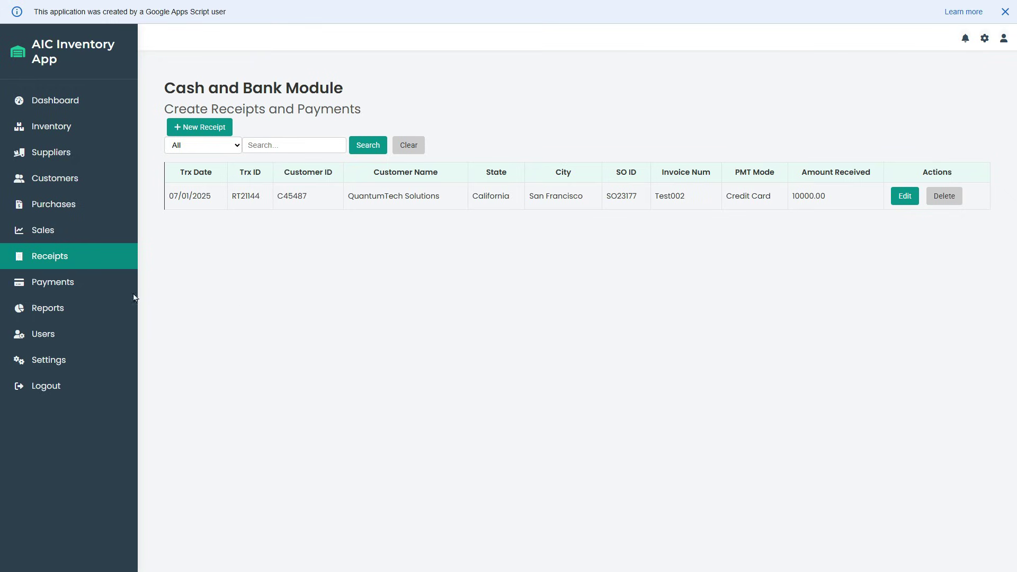
- Start a new payment in the AIC Inventory App's Payments module, date it 1 August 2025 and generate its Trx ID
{"action": "left_click", "coordinate": [66, 291]}
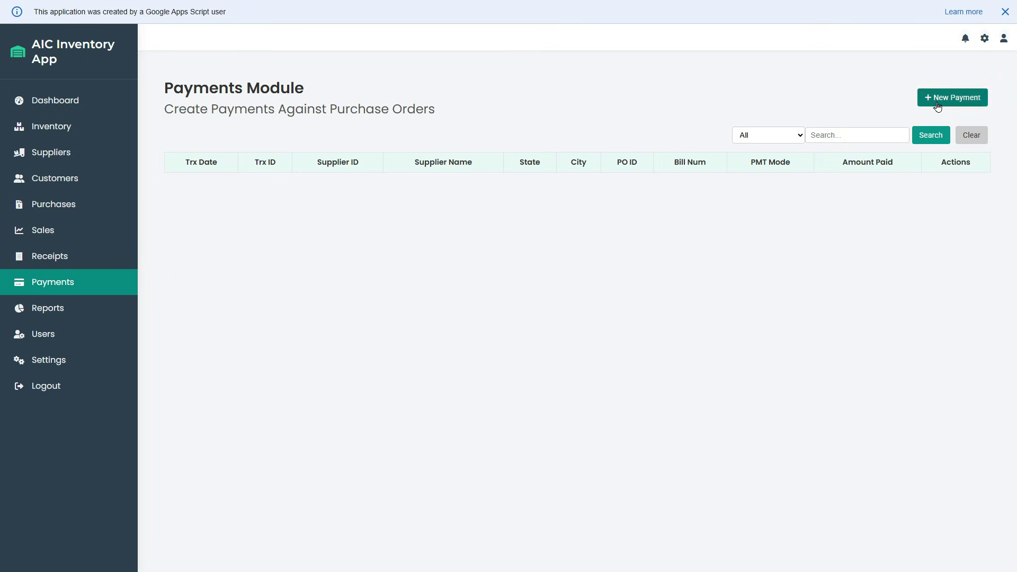
{"action": "left_click", "coordinate": [970, 98]}
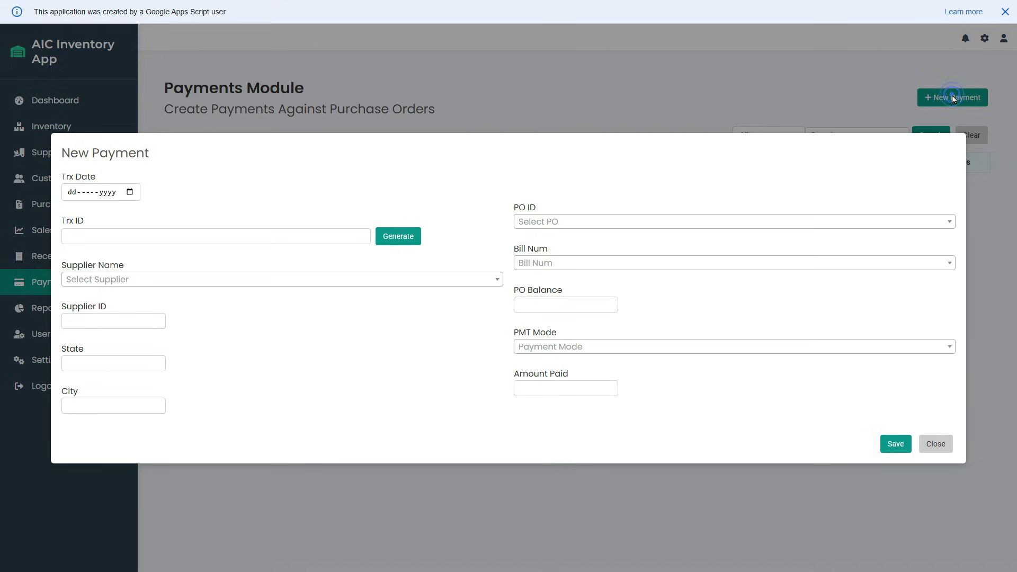
{"action": "left_click", "coordinate": [130, 191]}
{"action": "left_click", "coordinate": [134, 247]}
{"action": "left_click", "coordinate": [399, 240]}
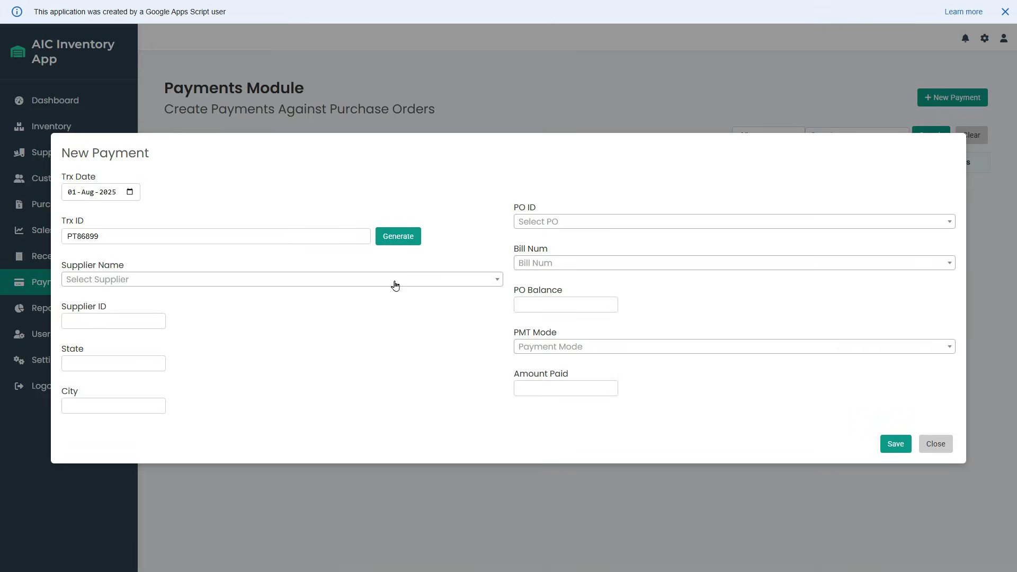
- Select Suncoast CPU Solutions as the payment's supplier and link its purchase order and bill Test001
{"action": "left_click", "coordinate": [393, 279]}
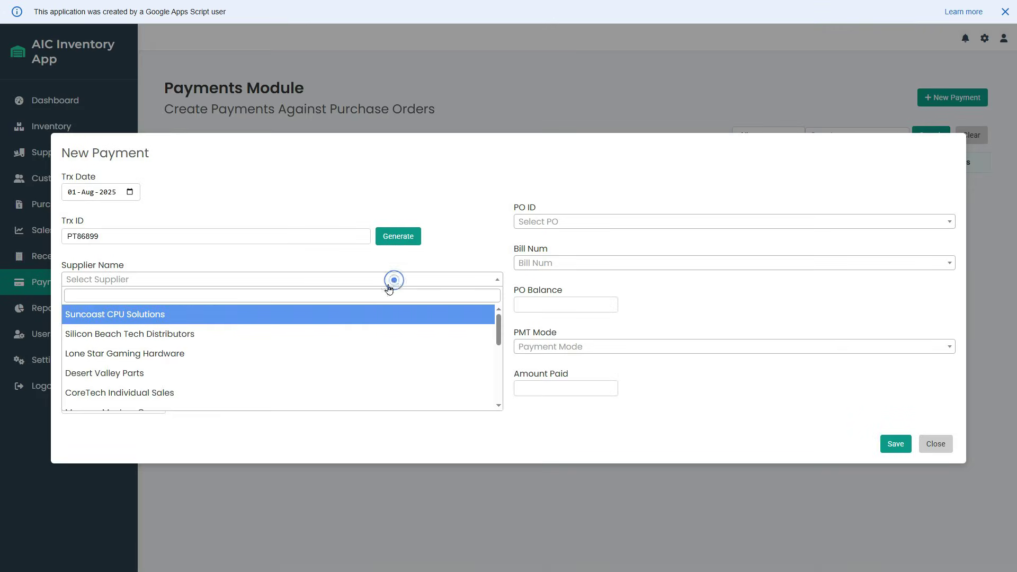
{"action": "left_click", "coordinate": [353, 314]}
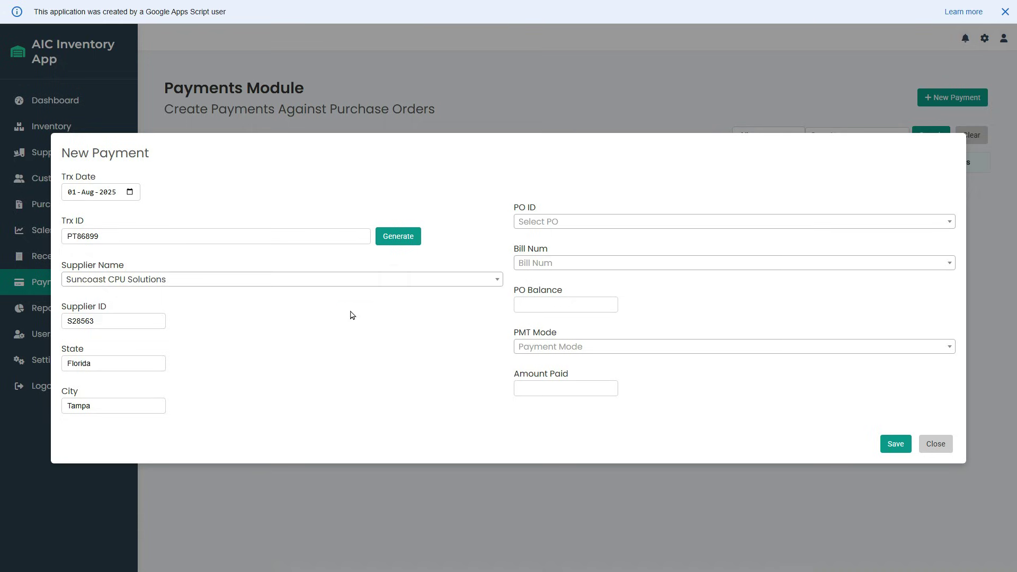
{"action": "left_click", "coordinate": [568, 223]}
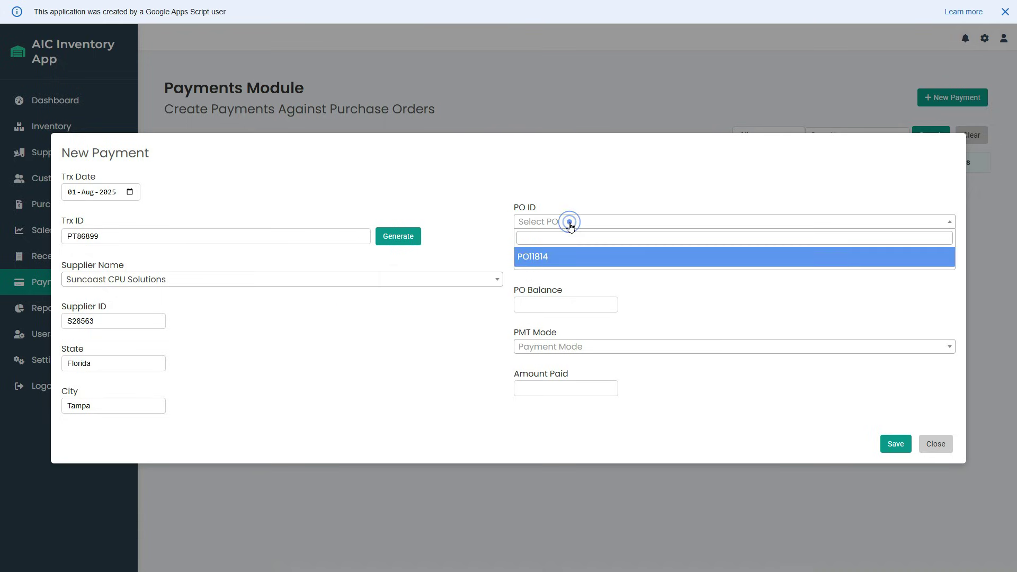
{"action": "left_click", "coordinate": [551, 263]}
{"action": "left_click", "coordinate": [545, 295]}
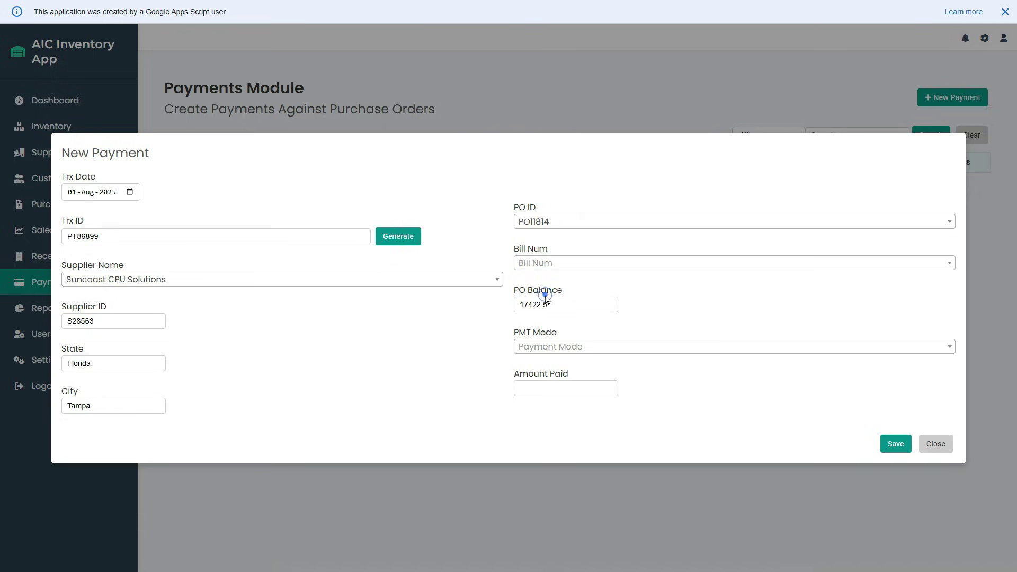
- Set the payment mode to Bank Transfer and the amount paid to 15000, and save the payment
{"action": "left_click", "coordinate": [552, 390]}
{"action": "type", "text": "15000"}
{"action": "key", "text": "Tab"}
{"action": "left_click", "coordinate": [896, 448]}
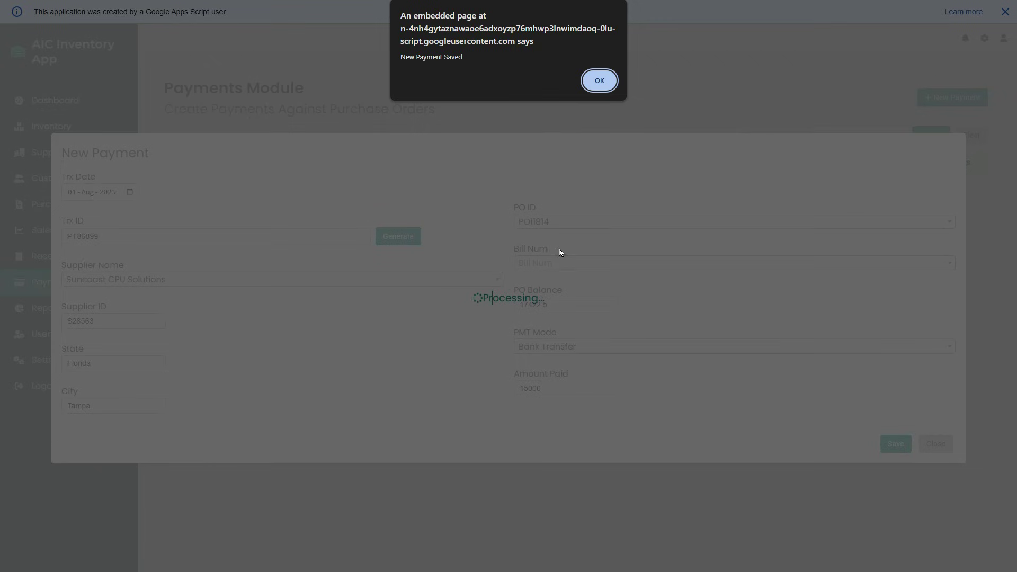
{"action": "left_click", "coordinate": [599, 81]}
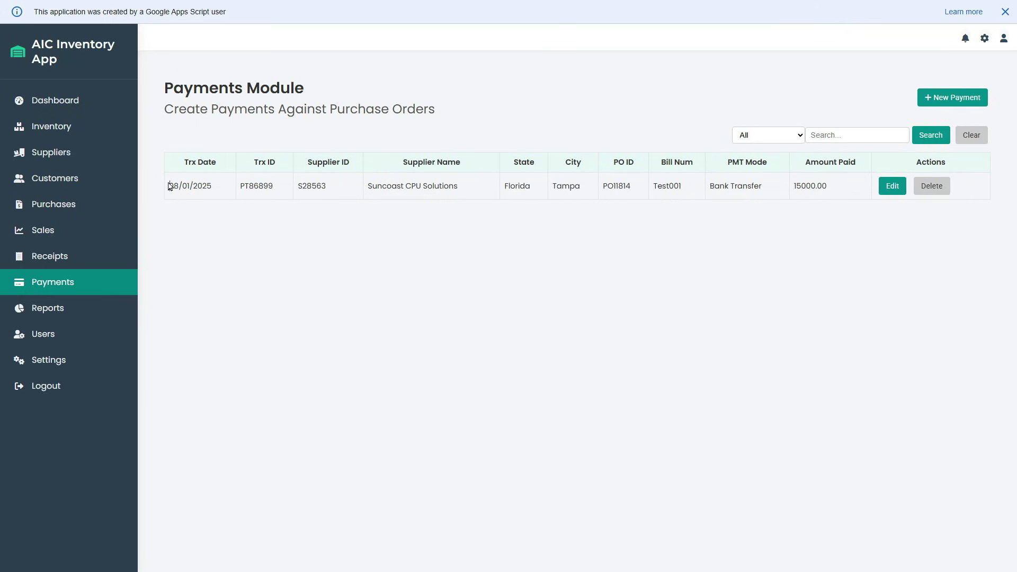
- Check the saved payment's amount against Suncoast CPU Solutions' supplier totals and the total paid and balance of its purchase order
{"action": "left_click_drag", "start_coordinate": [834, 185], "coordinate": [792, 189]}
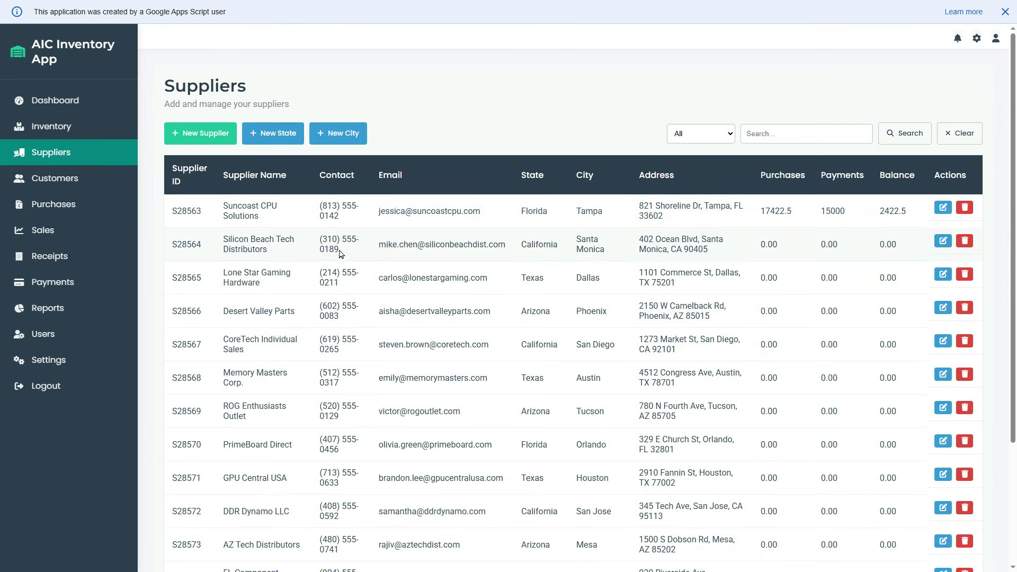
{"action": "left_click", "coordinate": [53, 204]}
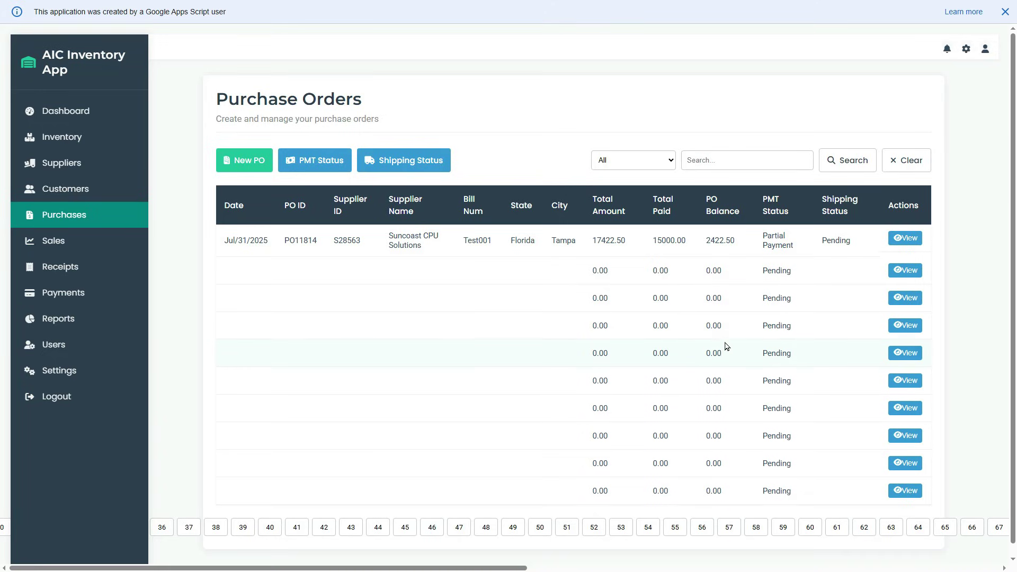
{"action": "left_click_drag", "start_coordinate": [692, 243], "coordinate": [651, 244]}
{"action": "left_click_drag", "start_coordinate": [742, 248], "coordinate": [705, 243]}
{"action": "left_click", "coordinate": [663, 316]}
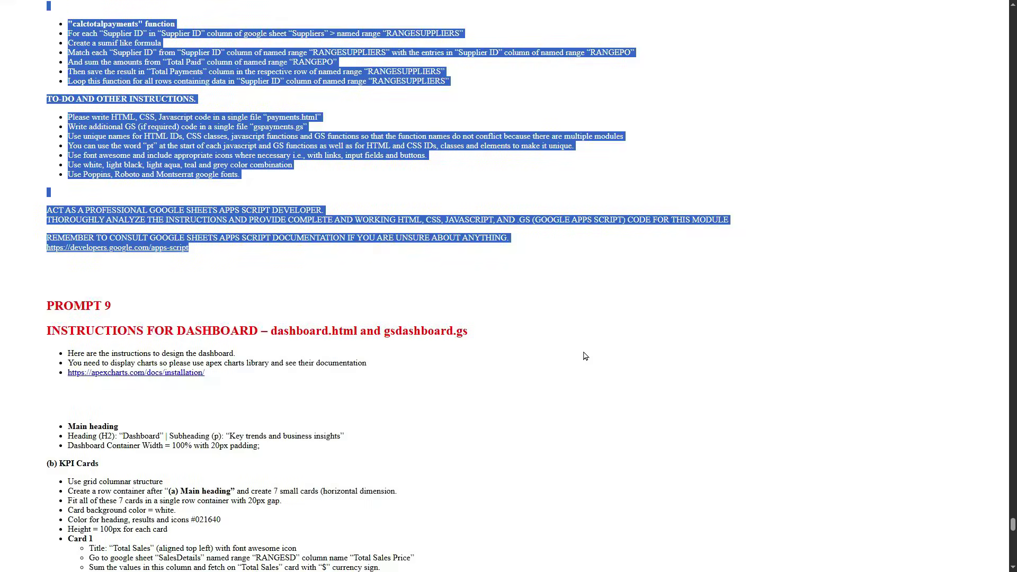
- Copy the Prompt 9 instructions for the dashboard and paste them as plain text into the ChatGPT conversation
{"action": "scroll", "coordinate": [519, 280], "scroll_direction": "down", "scroll_amount": 5}
{"action": "left_click_drag", "start_coordinate": [46, 66], "coordinate": [189, 485]}
{"action": "scroll", "coordinate": [220, 229], "scroll_direction": "down", "scroll_amount": 15}
{"action": "right_click", "coordinate": [147, 463]}
{"action": "left_click", "coordinate": [182, 320]}
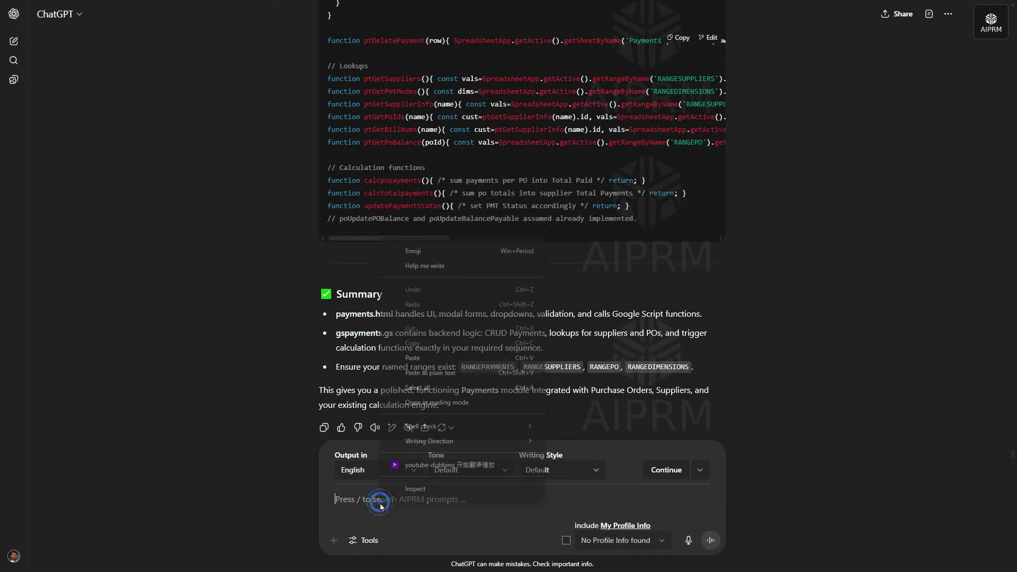
{"action": "right_click", "coordinate": [373, 501]}
{"action": "left_click", "coordinate": [435, 376]}
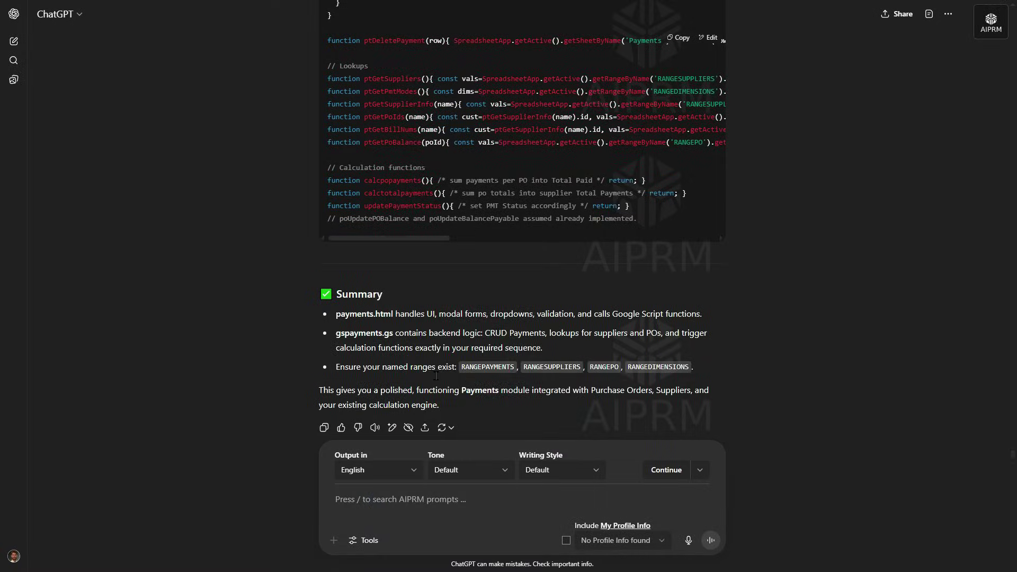
- Submit the dashboard prompt to ChatGPT and review the generated gsdashboard.gs code through to its proposed next step
{"action": "key", "text": "Return"}
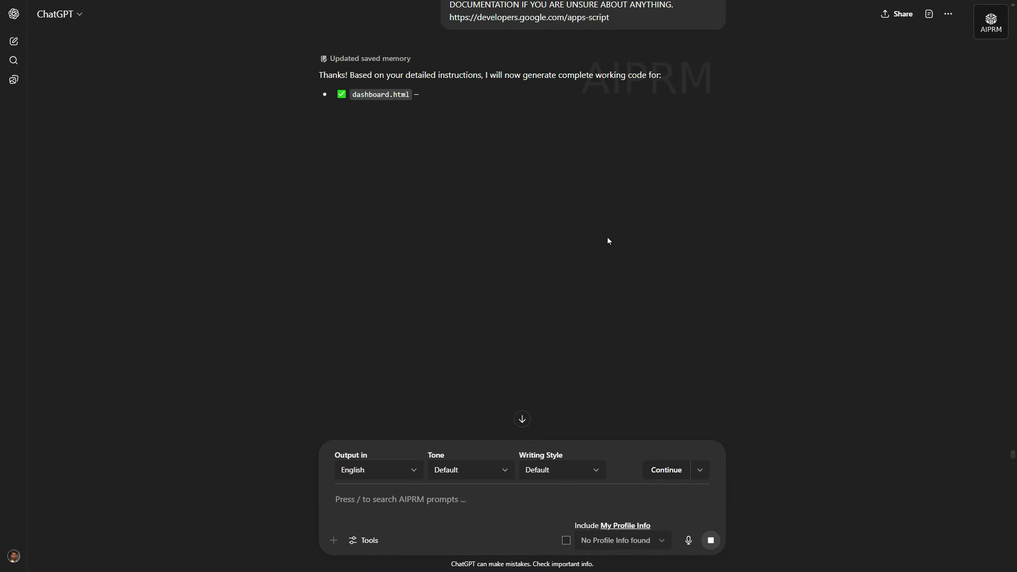
{"action": "scroll", "coordinate": [627, 221], "scroll_direction": "down", "scroll_amount": 4}
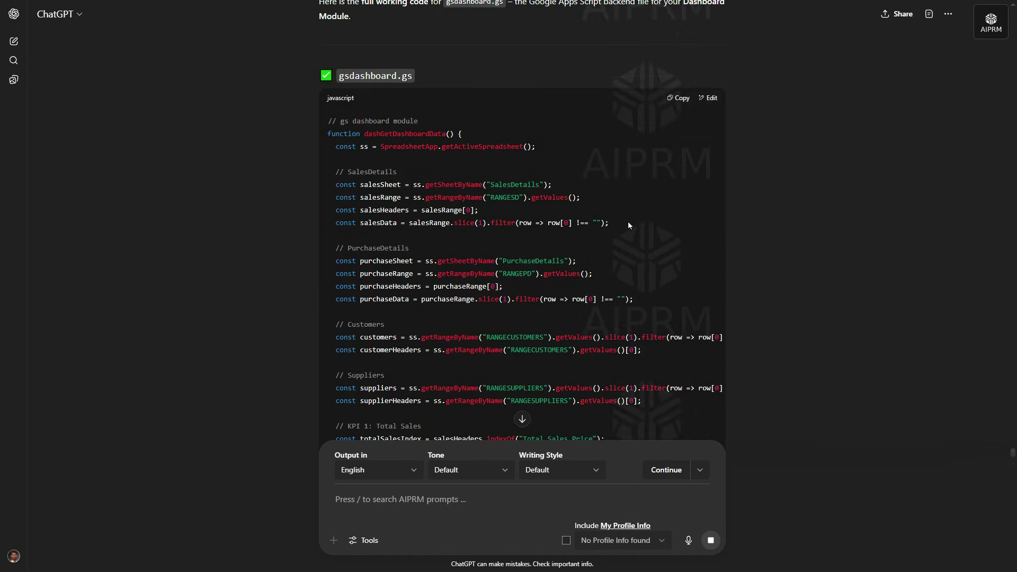
{"action": "scroll", "coordinate": [625, 219], "scroll_direction": "down", "scroll_amount": 7}
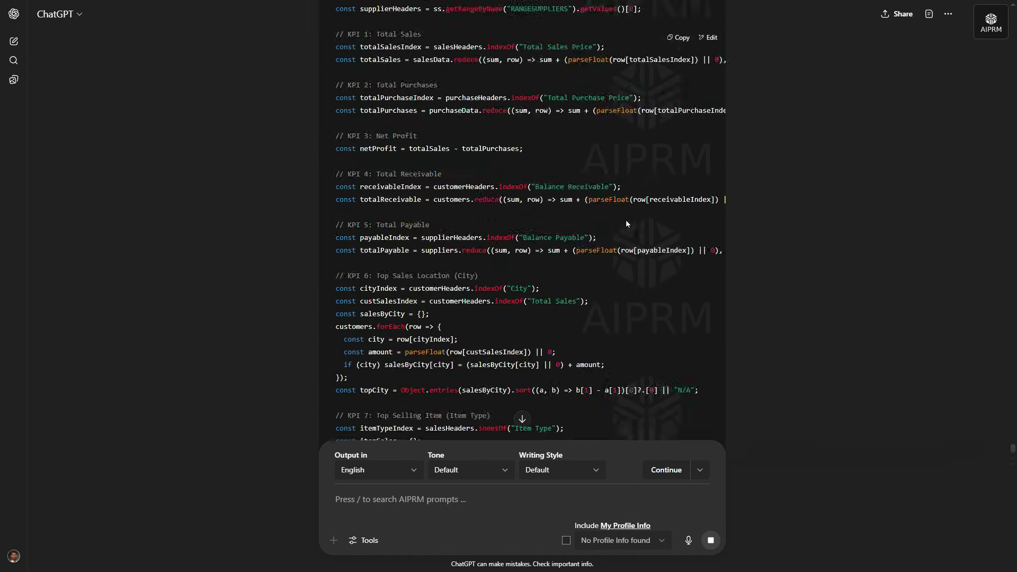
{"action": "scroll", "coordinate": [618, 224], "scroll_direction": "up", "scroll_amount": 10}
{"action": "scroll", "coordinate": [618, 228], "scroll_direction": "down", "scroll_amount": 10}
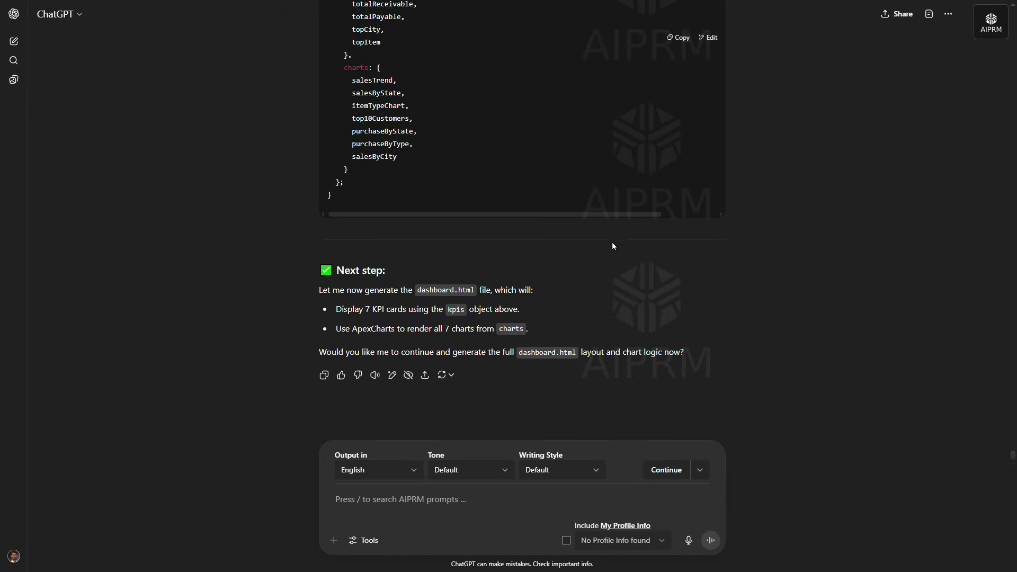
{"action": "scroll", "coordinate": [612, 241], "scroll_direction": "up", "scroll_amount": 10}
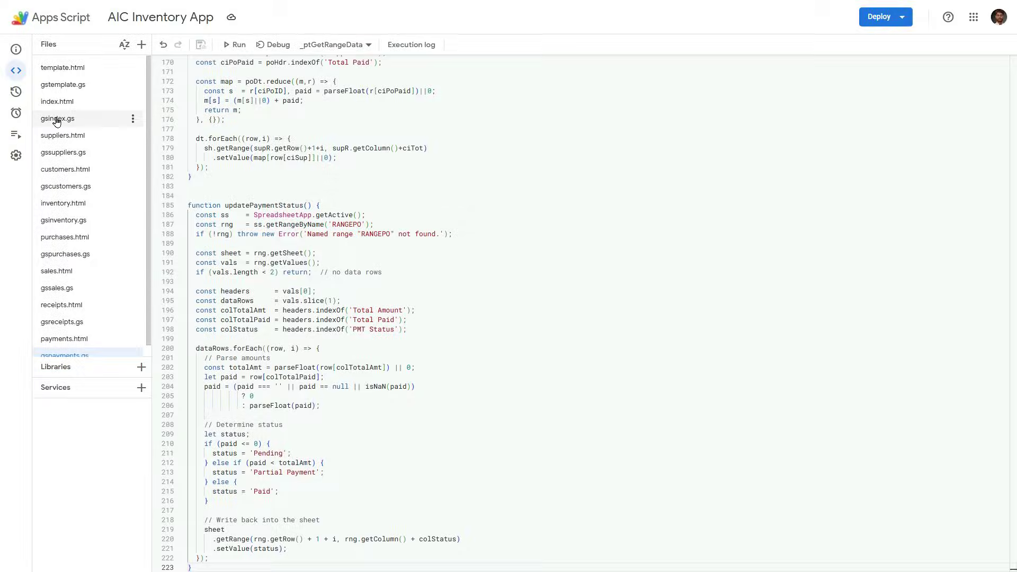
- Switch to the Apps Script project, replace the placeholder function in gsindex.gs with the dashboard backend code, and save the file
{"action": "left_click", "coordinate": [53, 121]}
{"action": "left_click", "coordinate": [195, 118]}
{"action": "key", "text": "ctrl+a"}
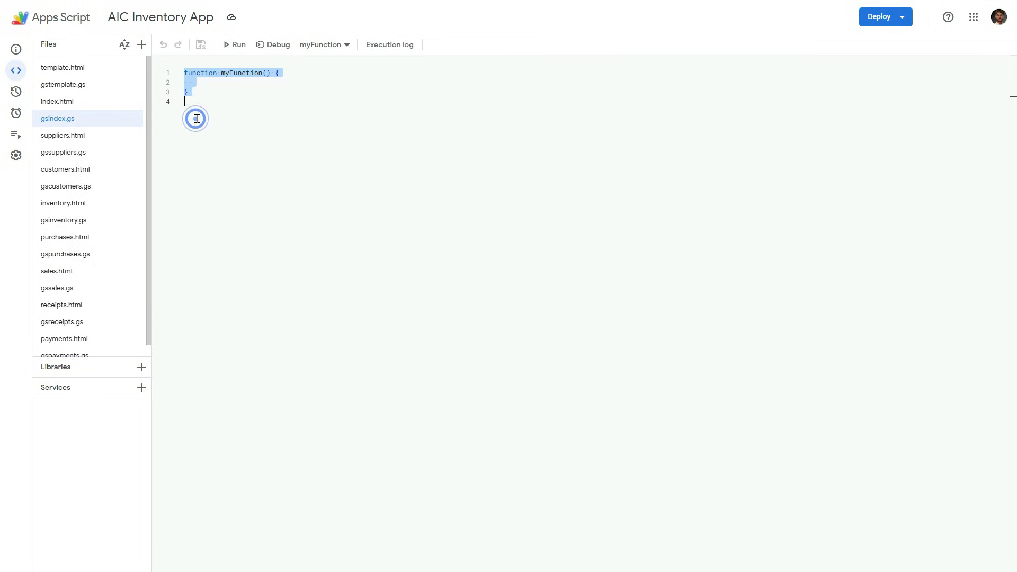
{"action": "key", "text": "ctrl+v"}
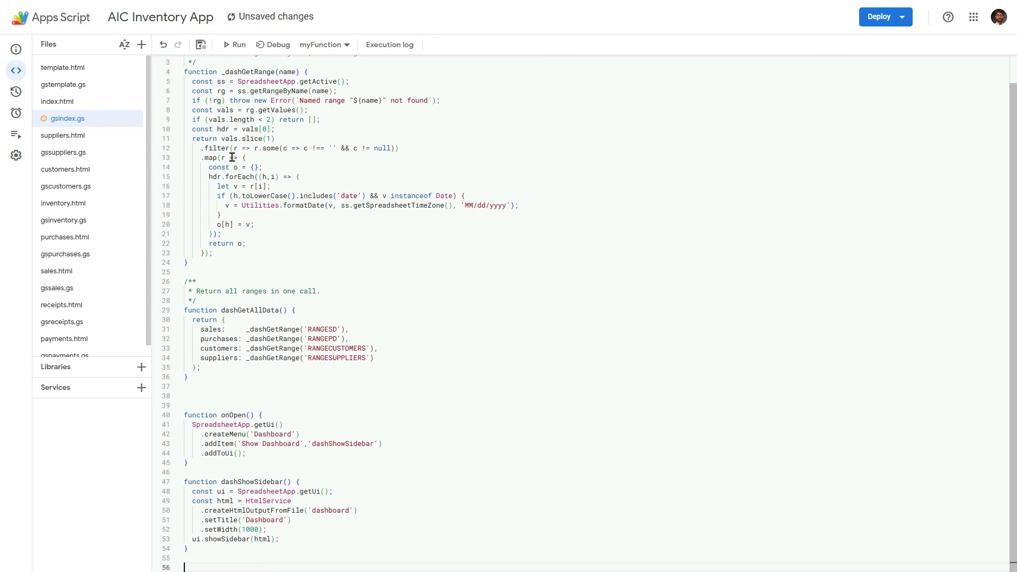
{"action": "key", "text": "ctrl+s"}
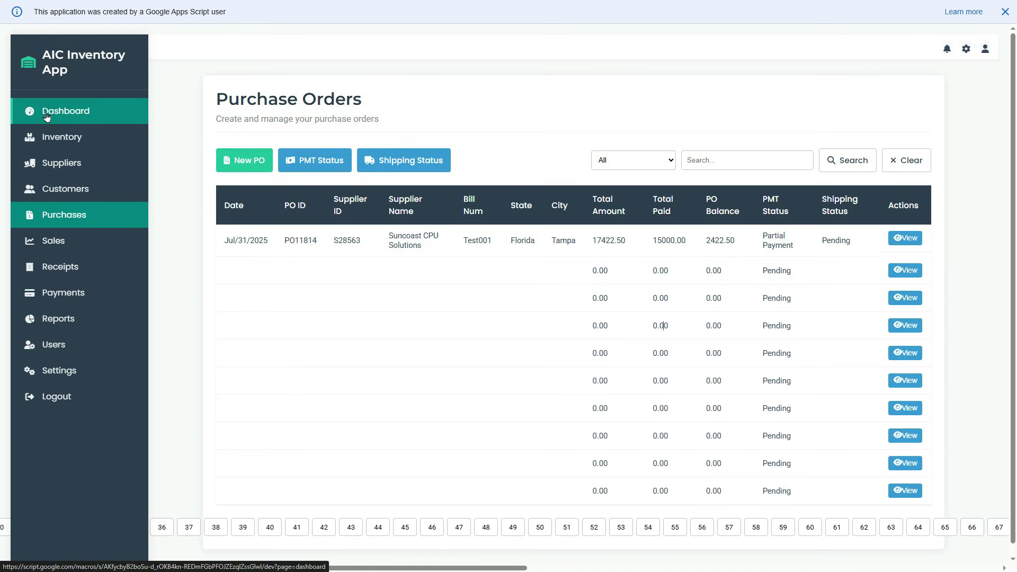
- Open the AIC Inventory App's dashboard and examine its KPI cards and all sales and purchase charts
{"action": "left_click", "coordinate": [78, 115]}
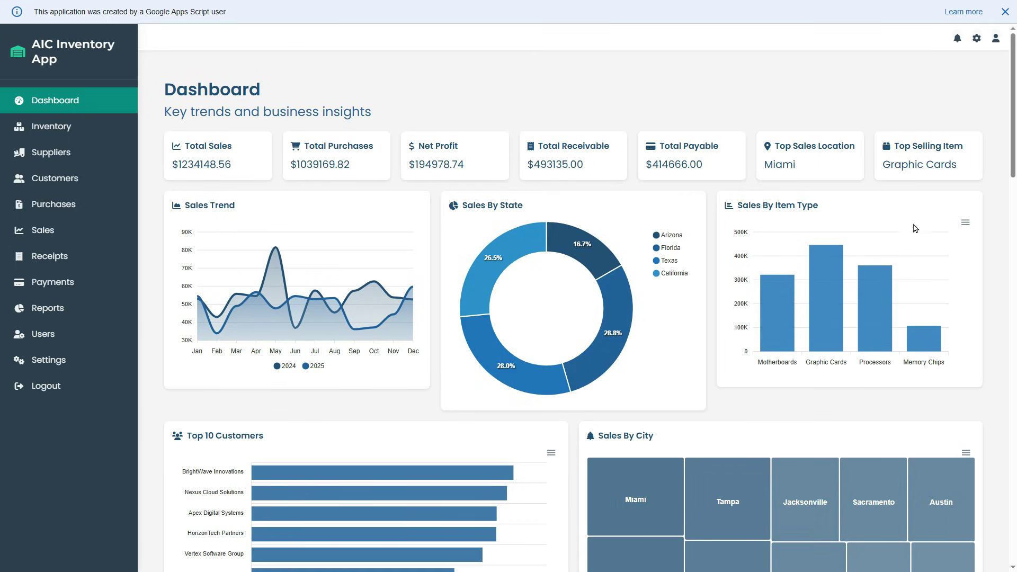
{"action": "scroll", "coordinate": [619, 222], "scroll_direction": "down", "scroll_amount": 7}
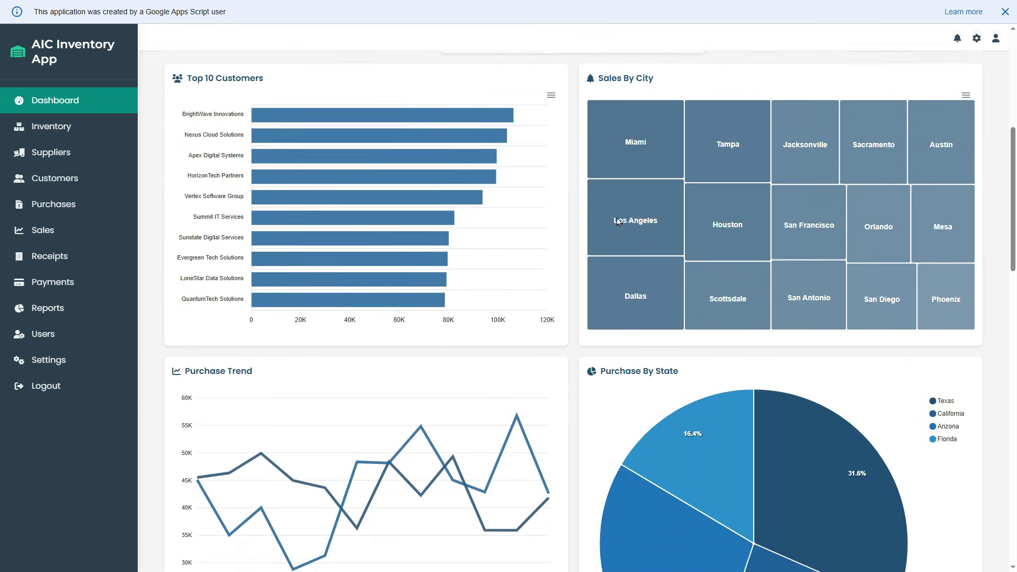
{"action": "scroll", "coordinate": [618, 221], "scroll_direction": "down", "scroll_amount": 5}
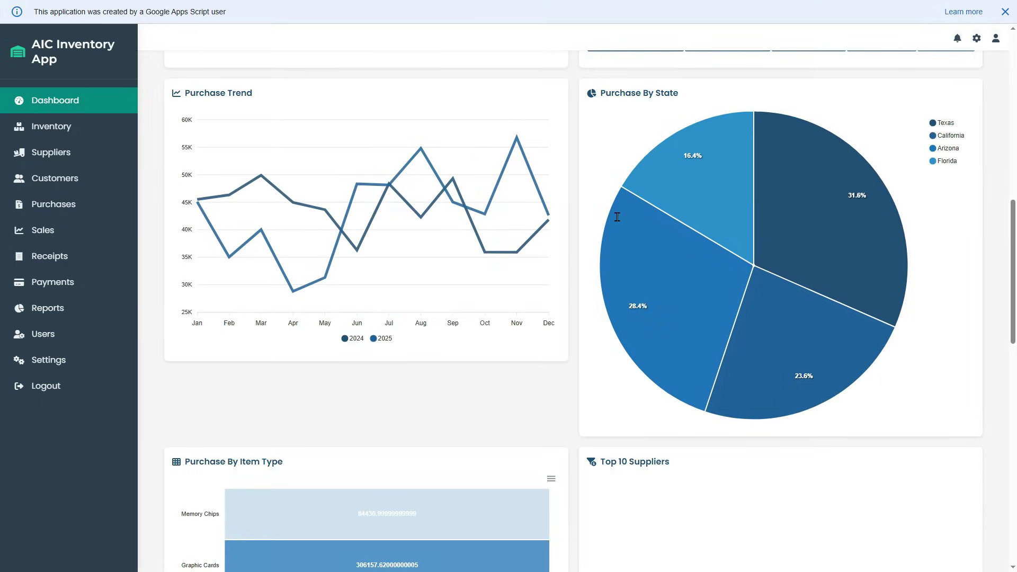
{"action": "scroll", "coordinate": [620, 219], "scroll_direction": "down", "scroll_amount": 9}
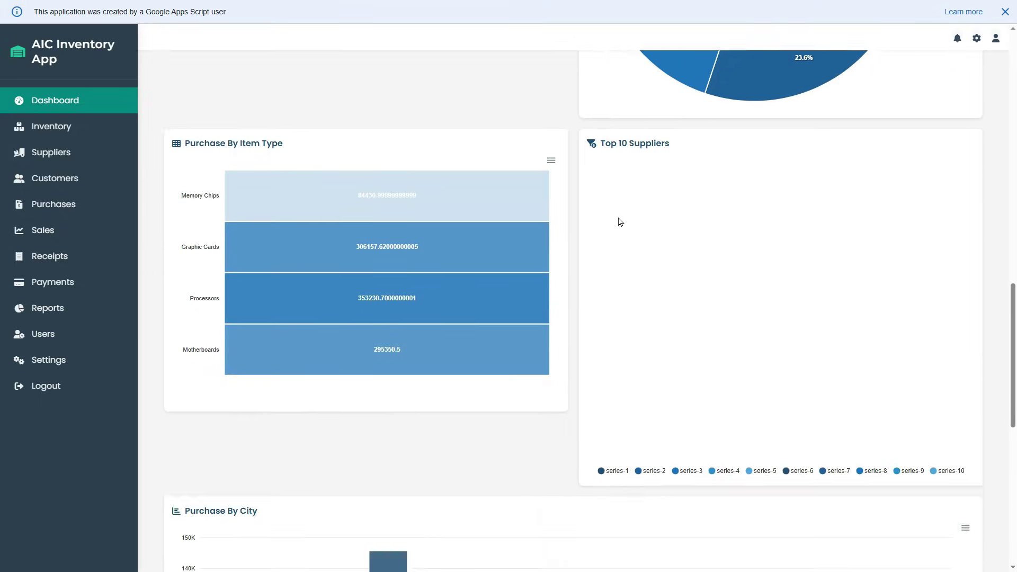
{"action": "scroll", "coordinate": [625, 218], "scroll_direction": "down", "scroll_amount": 6}
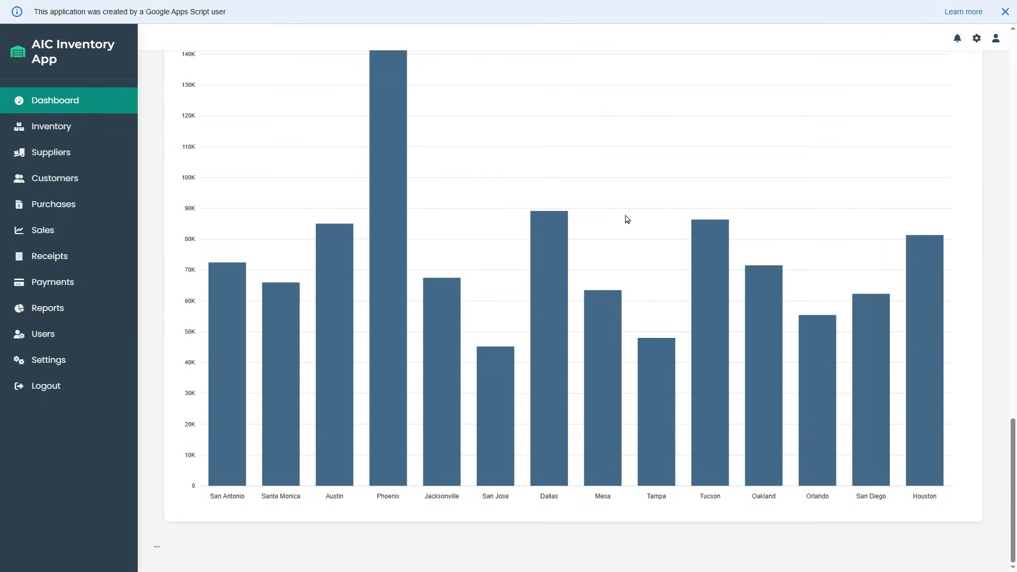
{"action": "scroll", "coordinate": [628, 217], "scroll_direction": "up", "scroll_amount": 9}
{"action": "scroll", "coordinate": [630, 217], "scroll_direction": "up", "scroll_amount": 18}
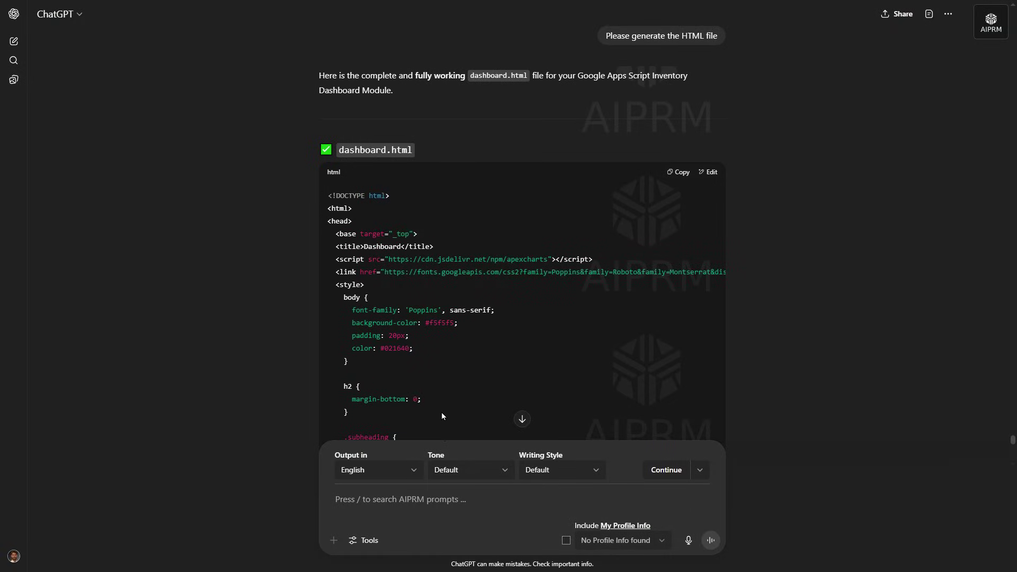
- Ask ChatGPT to make charts in a row equal height and width, fit charts 4,5,6 on a single row, use a consistent color scheme, and fit 100VH
{"action": "left_click", "coordinate": [428, 503]}
{"action": "type", "text": "(1) Make the charts in a row equal height and widt"}
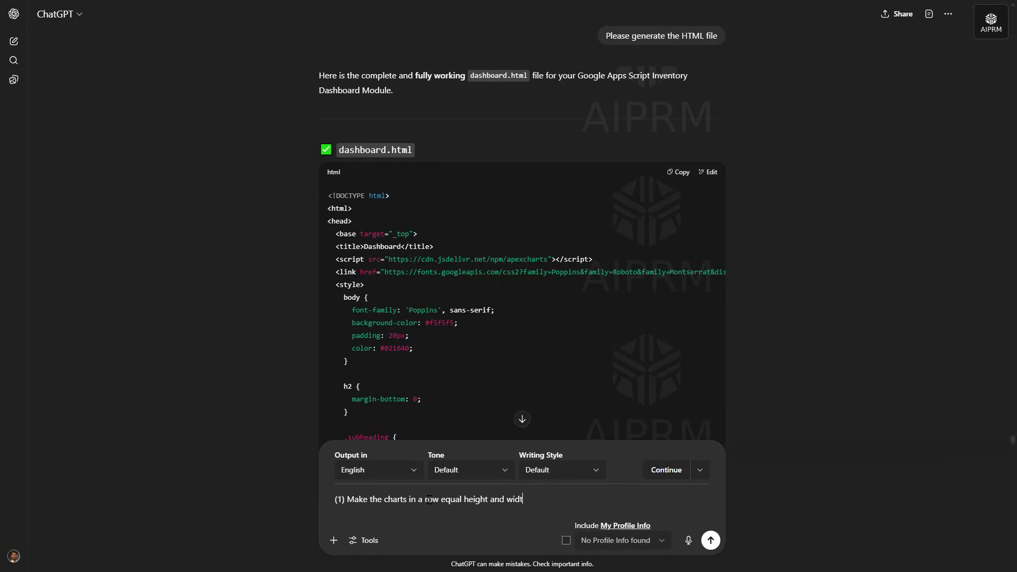
{"action": "type", "text": "h."}
{"action": "key", "text": "shift+Return"}
{"action": "type", "text": "(2) Fit chart number 4,5,6 on a single row."}
{"action": "key", "text": "shift+Return"}
{"action": "type", "text": "(3) Use consistent color scheme."}
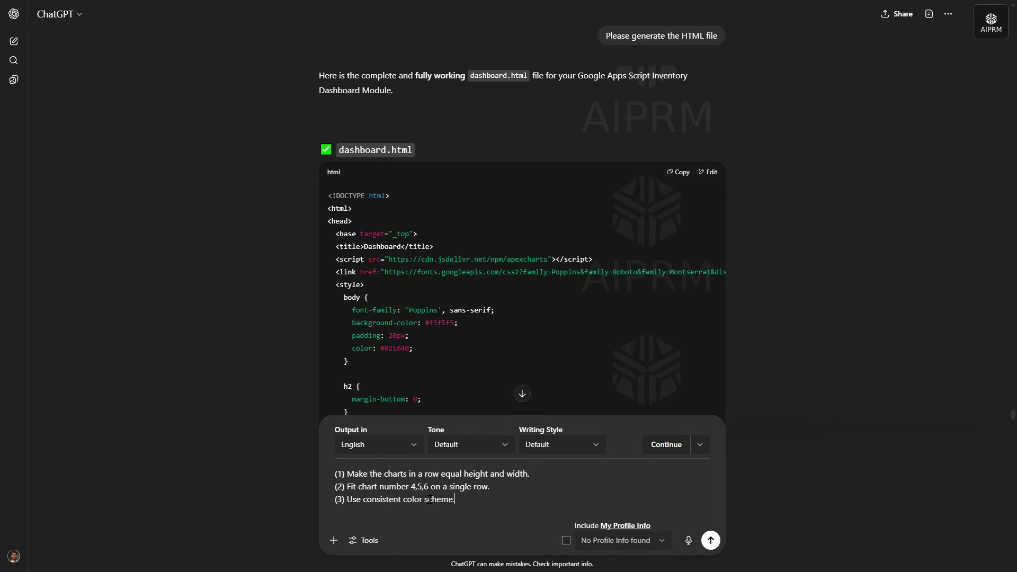
{"action": "key", "text": "shift+Return"}
{"action": "type", "text": "(4) Fit the charts on 100VH"}
{"action": "key", "text": "Return"}
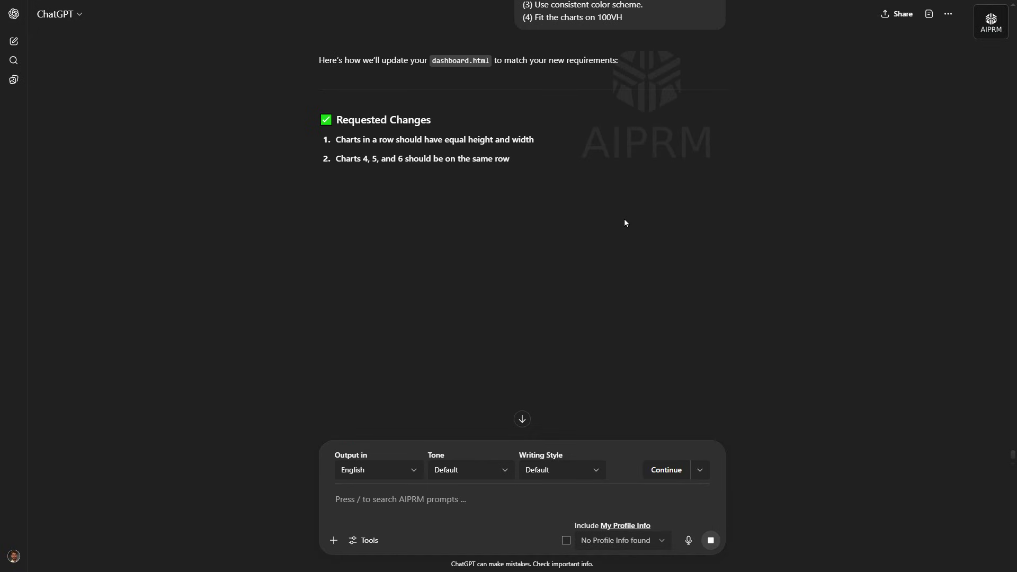
- Replace all code in index.html with the revised dashboard code and check the layout of the app's updated dashboard
{"action": "scroll", "coordinate": [599, 193], "scroll_direction": "down", "scroll_amount": 5}
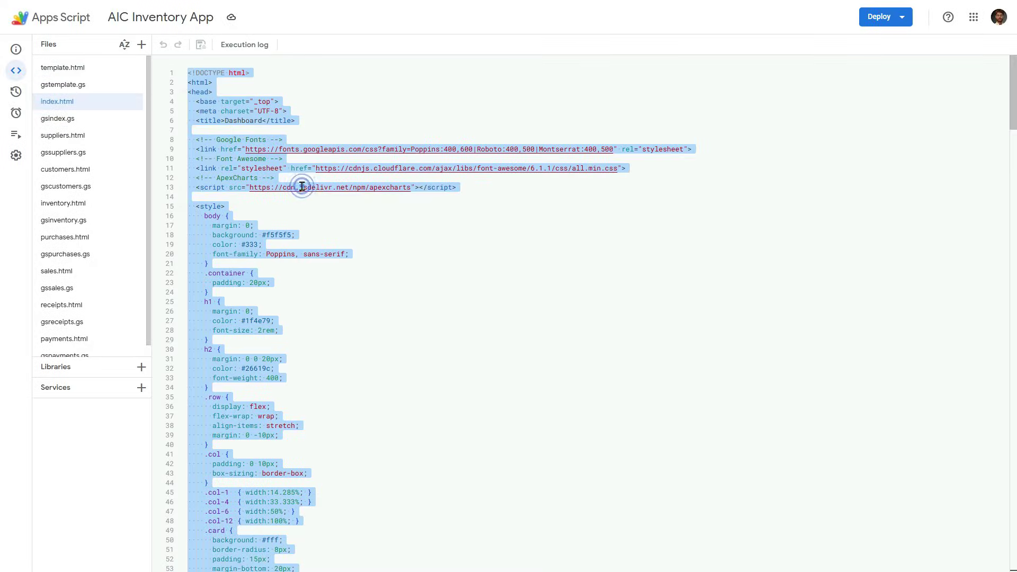
{"action": "key", "text": "ctrl+v"}
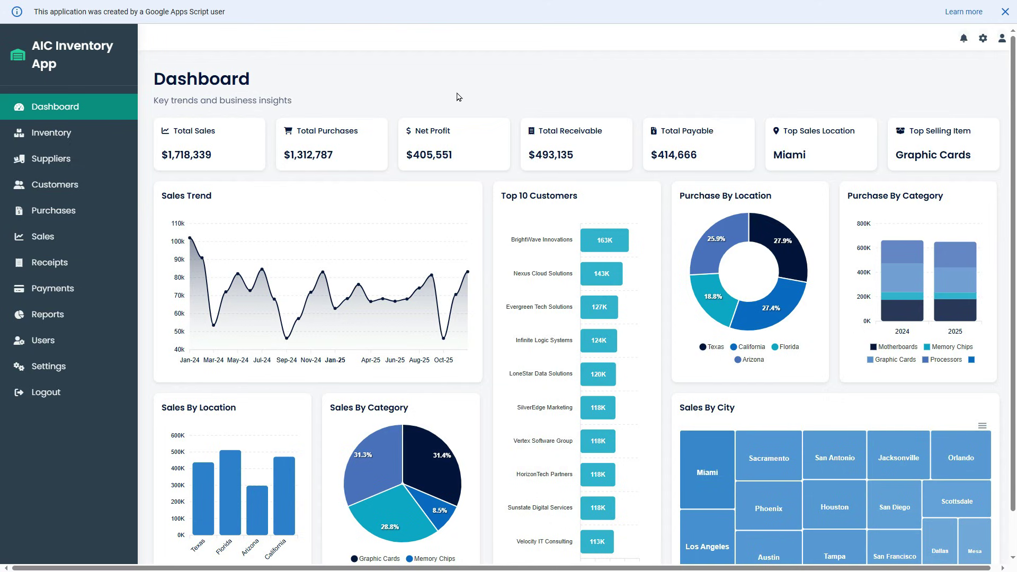
{"action": "scroll", "coordinate": [582, 201], "scroll_direction": "down", "scroll_amount": 1}
{"action": "scroll", "coordinate": [645, 247], "scroll_direction": "down", "scroll_amount": 1}
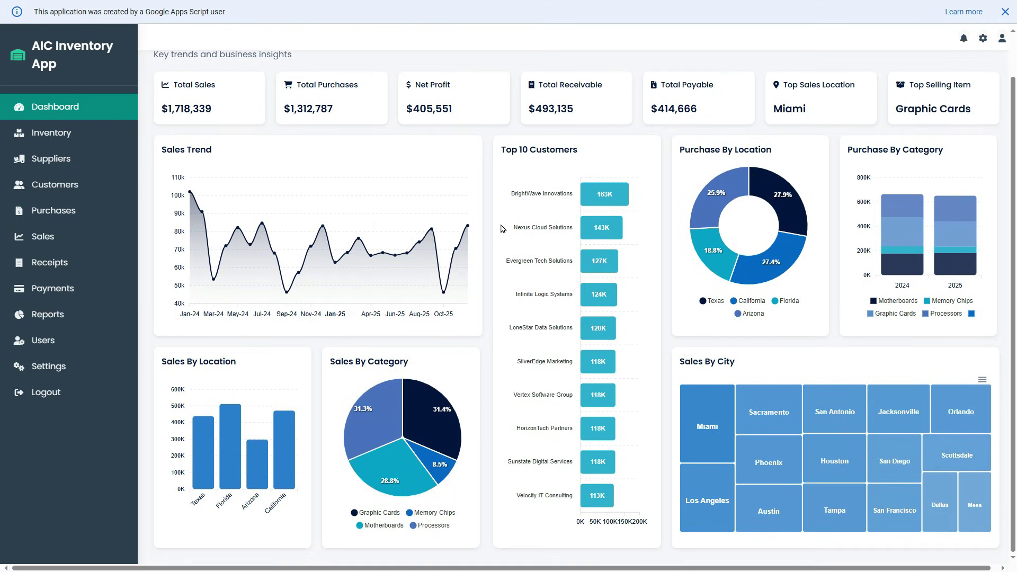
{"action": "scroll", "coordinate": [489, 236], "scroll_direction": "up", "scroll_amount": 1}
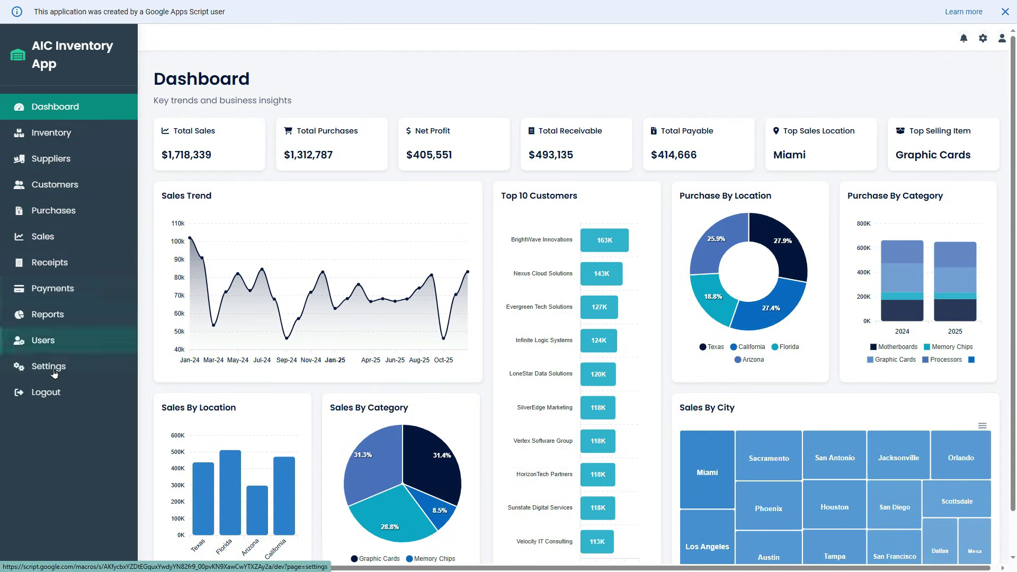
{"action": "left_click", "coordinate": [461, 98]}
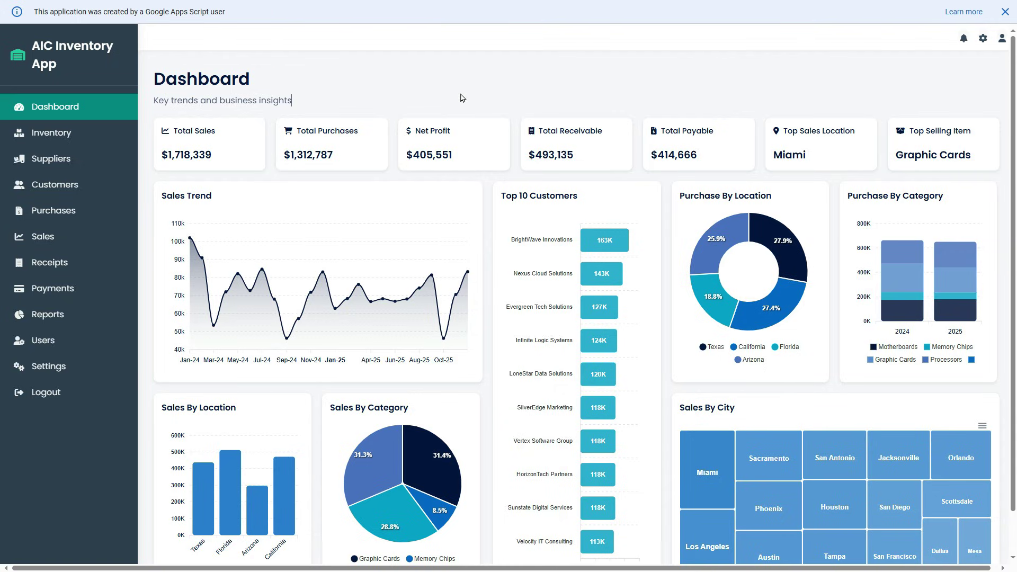